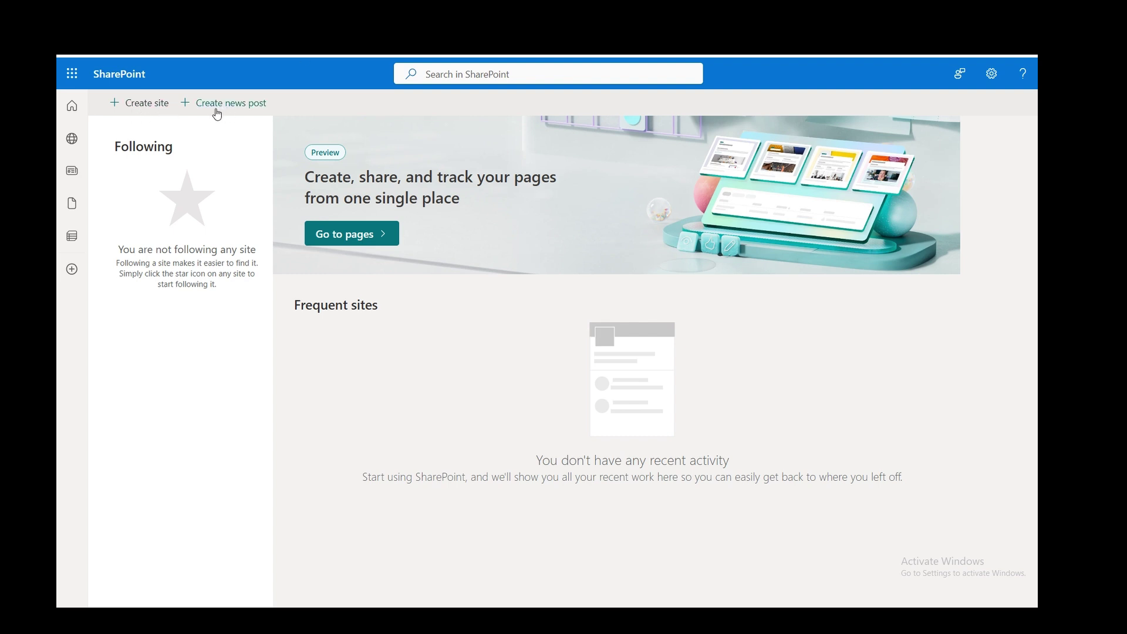
Step: Start a new site as a Team site and preview the Standard team template
{"action": "left_click", "coordinate": [143, 106]}
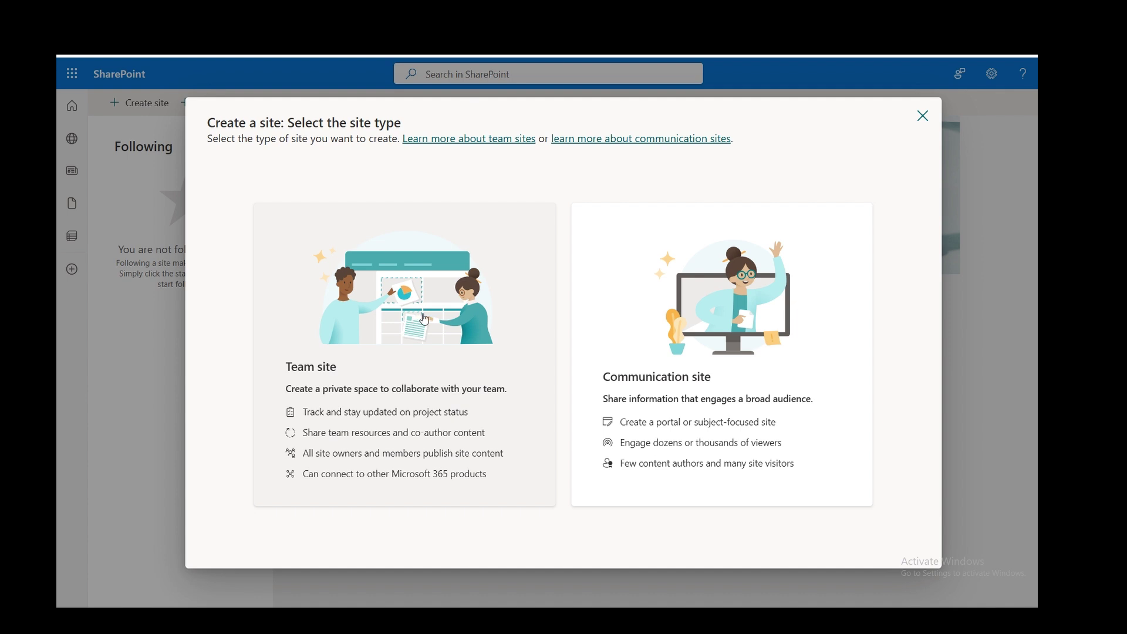
{"action": "left_click", "coordinate": [414, 318]}
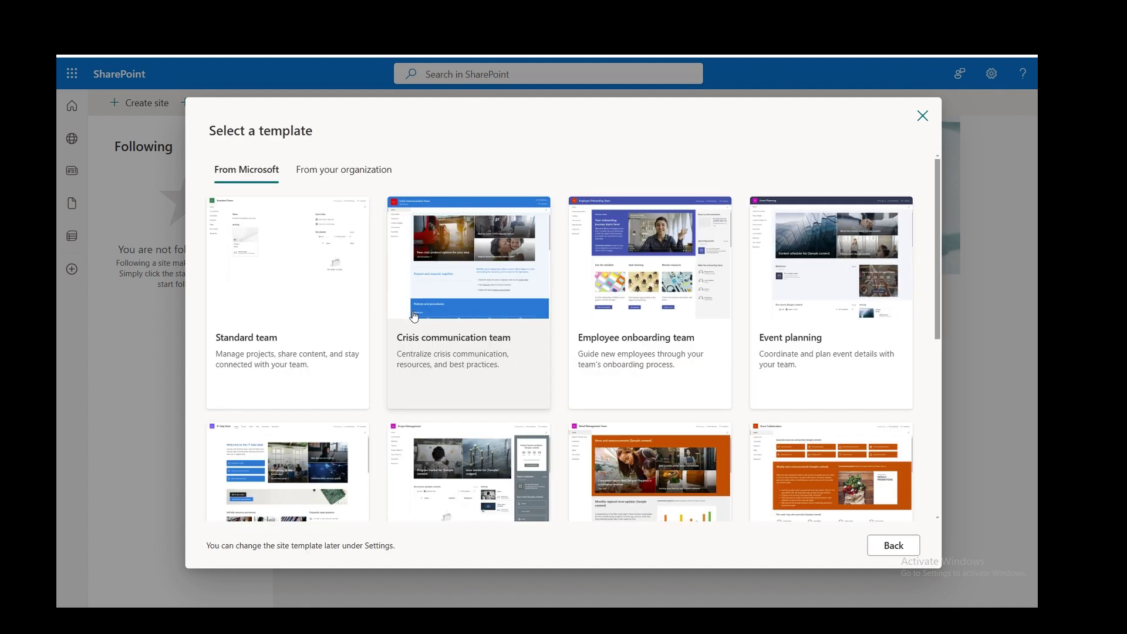
{"action": "scroll", "coordinate": [717, 322], "scroll_direction": "down", "scroll_amount": 3}
{"action": "scroll", "coordinate": [714, 325], "scroll_direction": "down", "scroll_amount": 5}
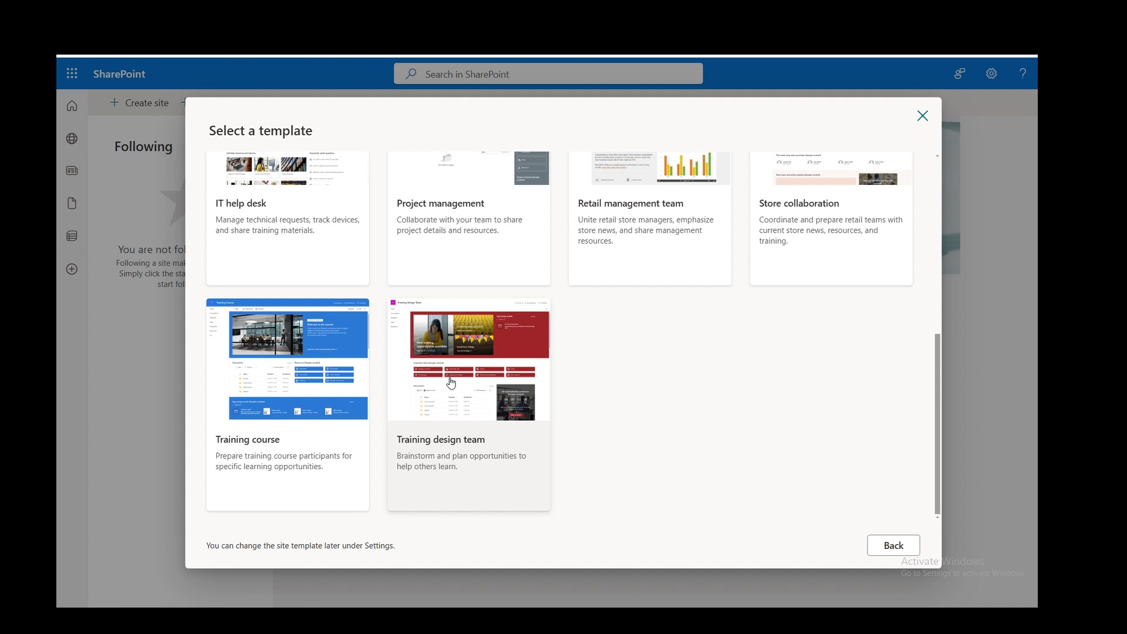
{"action": "scroll", "coordinate": [469, 382], "scroll_direction": "up", "scroll_amount": 6}
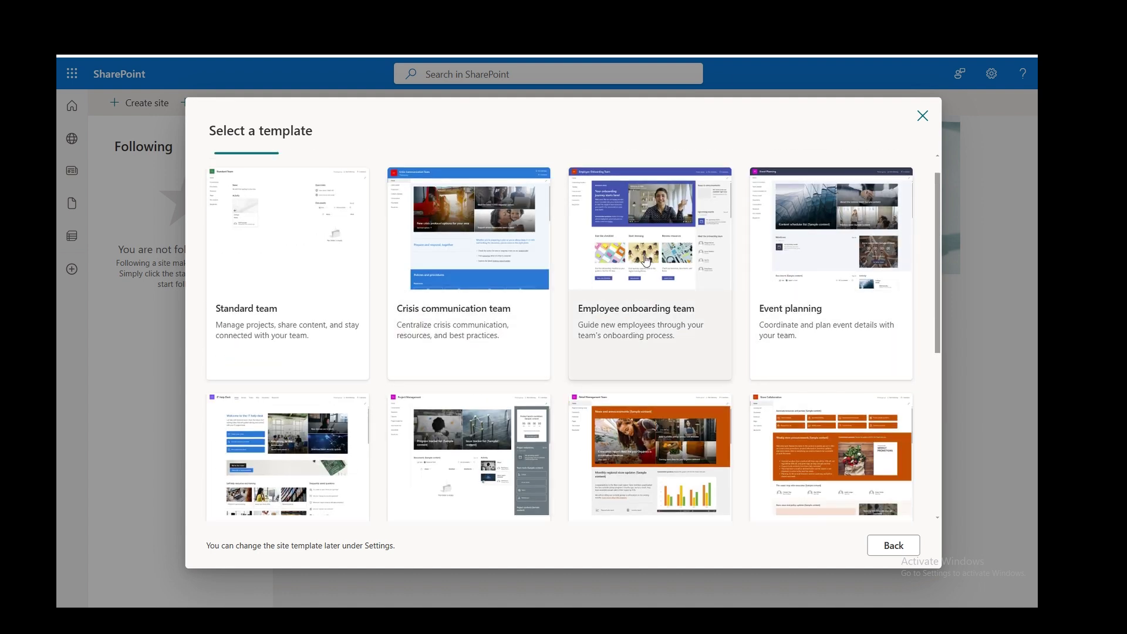
{"action": "scroll", "coordinate": [646, 260], "scroll_direction": "up", "scroll_amount": 1}
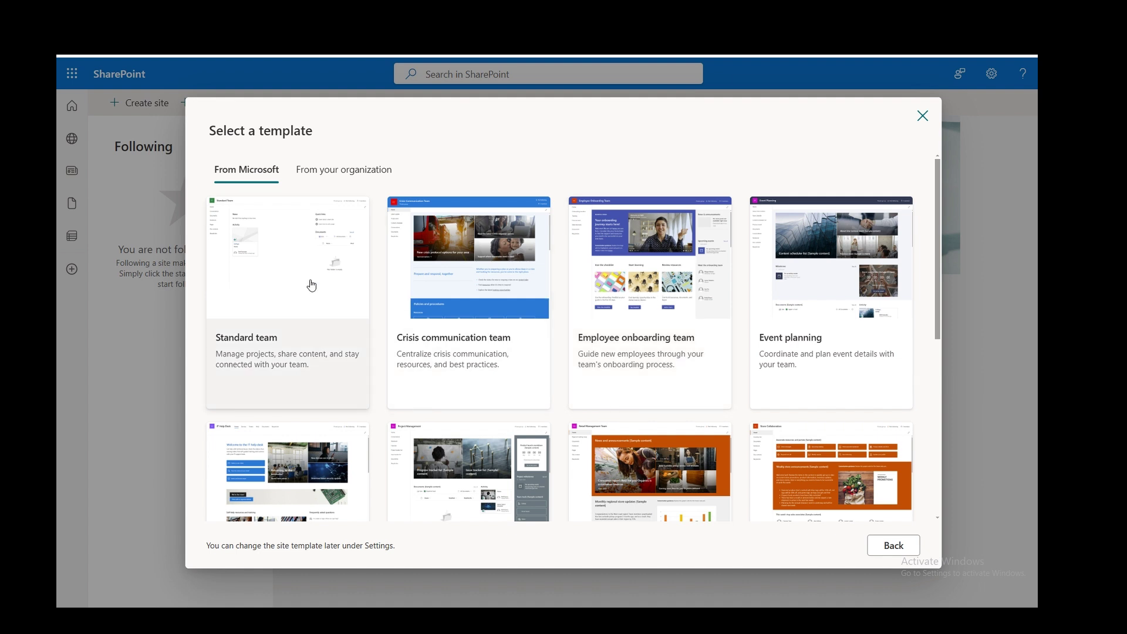
{"action": "left_click", "coordinate": [293, 276]}
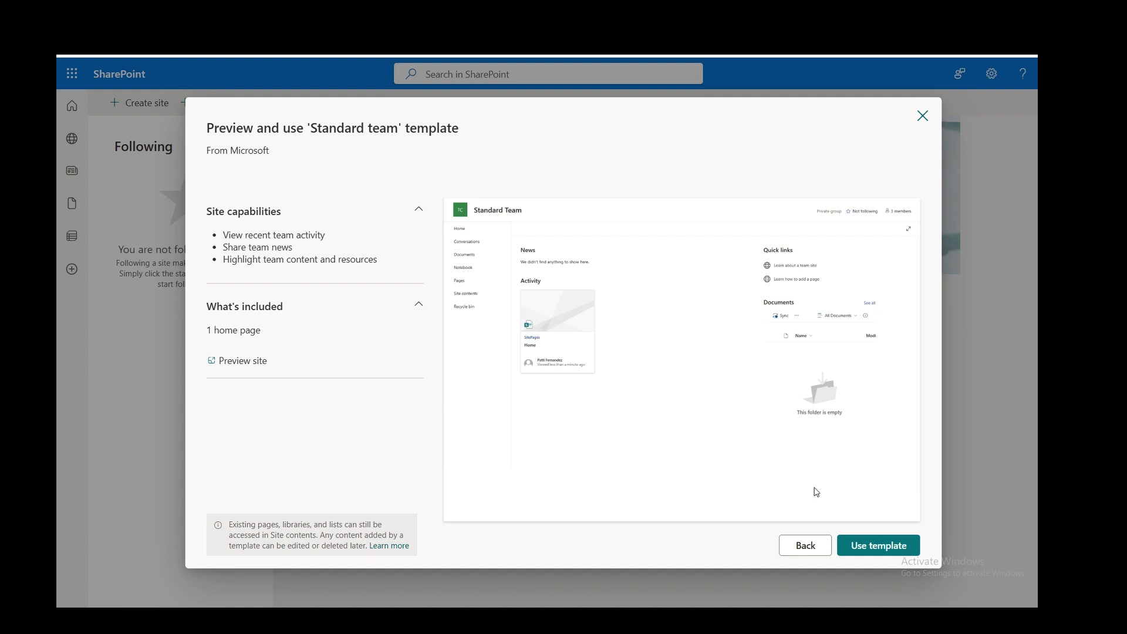
Step: Create the private, English team site named 'Newcastle' from Standard team, adding no members
{"action": "left_click", "coordinate": [863, 545]}
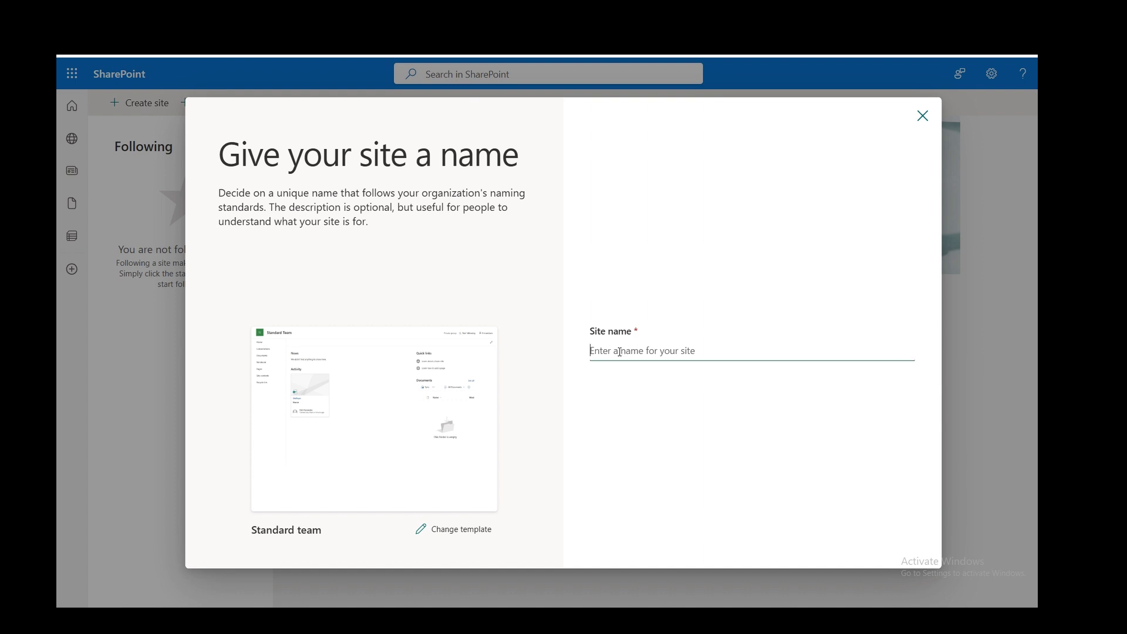
{"action": "left_click", "coordinate": [620, 352]}
{"action": "type", "text": "Newcastle"}
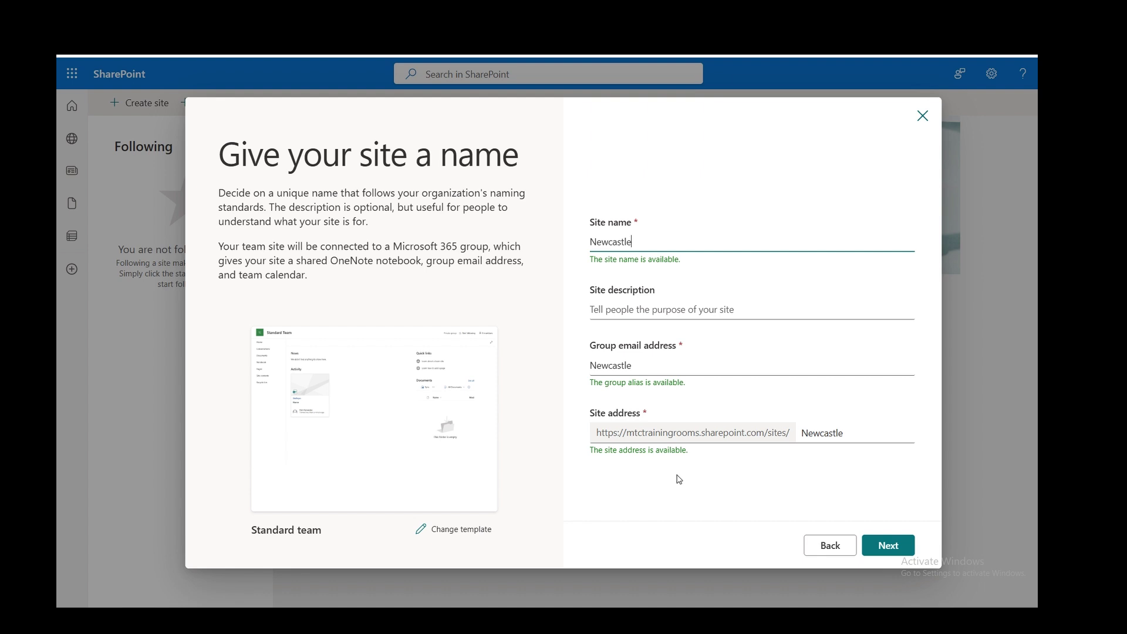
{"action": "left_click", "coordinate": [874, 545]}
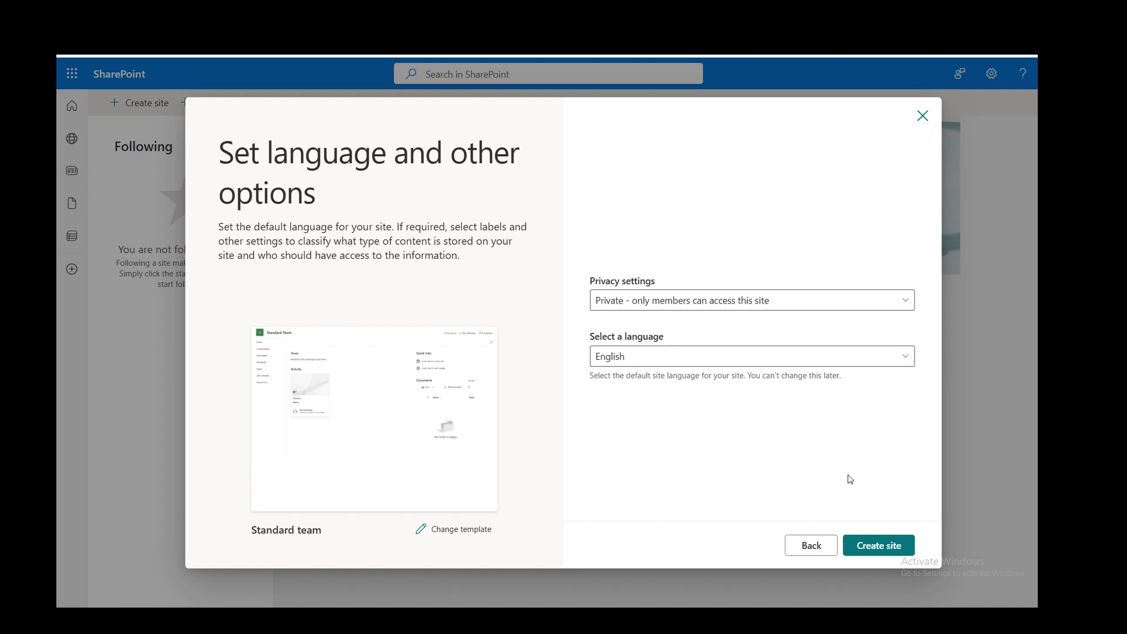
{"action": "left_click", "coordinate": [875, 552]}
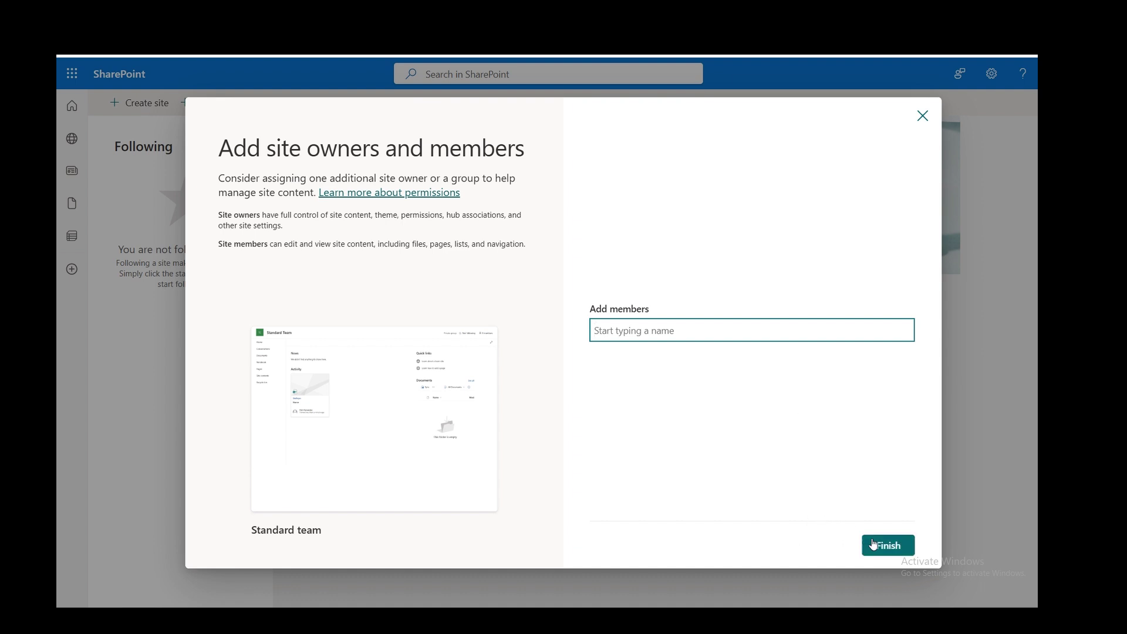
{"action": "left_click", "coordinate": [875, 545]}
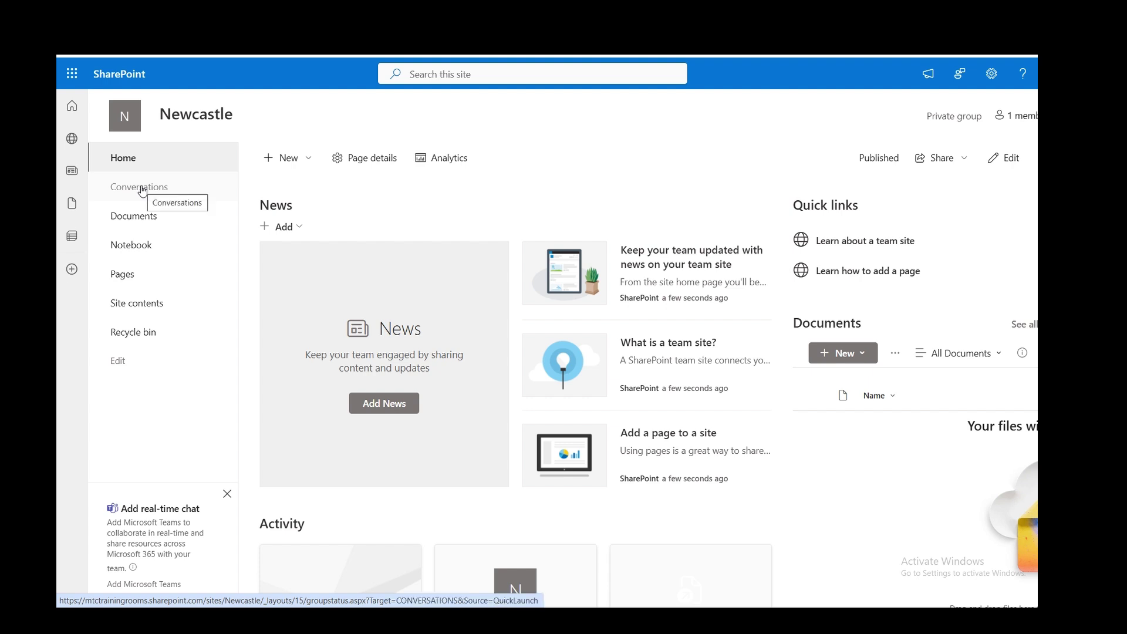
Step: Open the Newcastle site's Documents library, which is still empty
{"action": "left_click", "coordinate": [135, 220]}
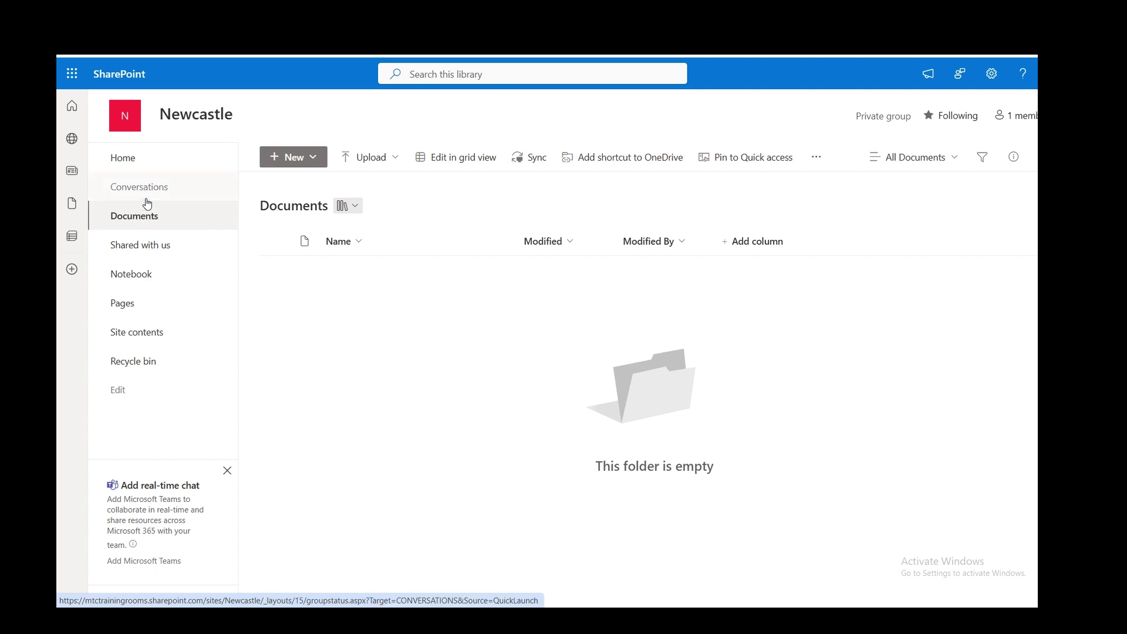
Step: Go through Home and Pages to Site contents, then cancel a navigation edit without changes
{"action": "left_click", "coordinate": [137, 167]}
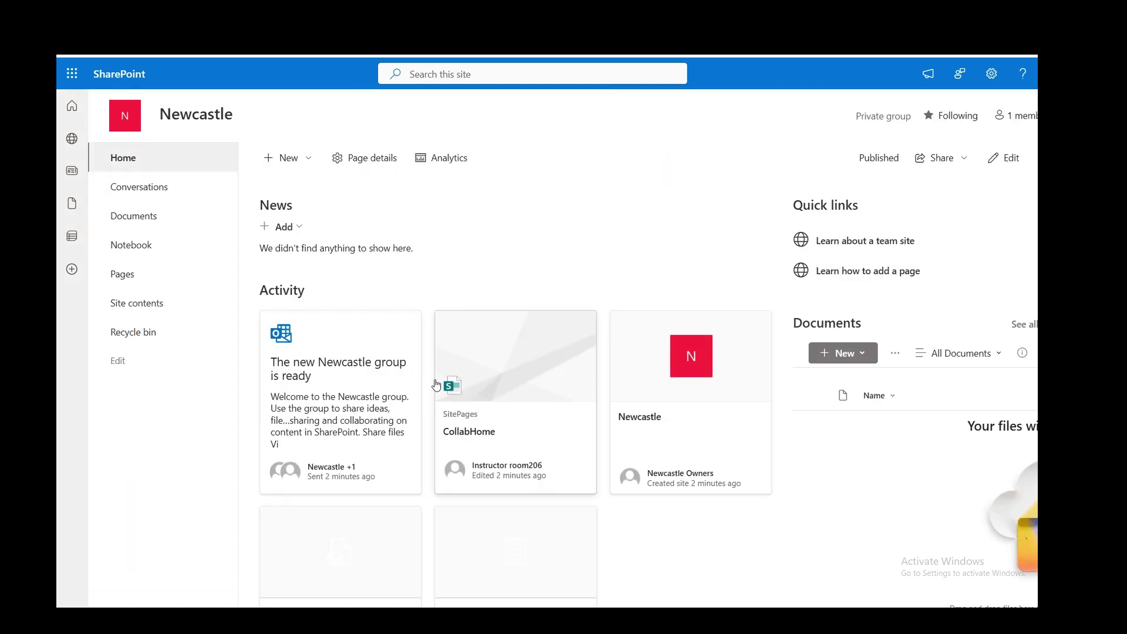
{"action": "left_click", "coordinate": [138, 280]}
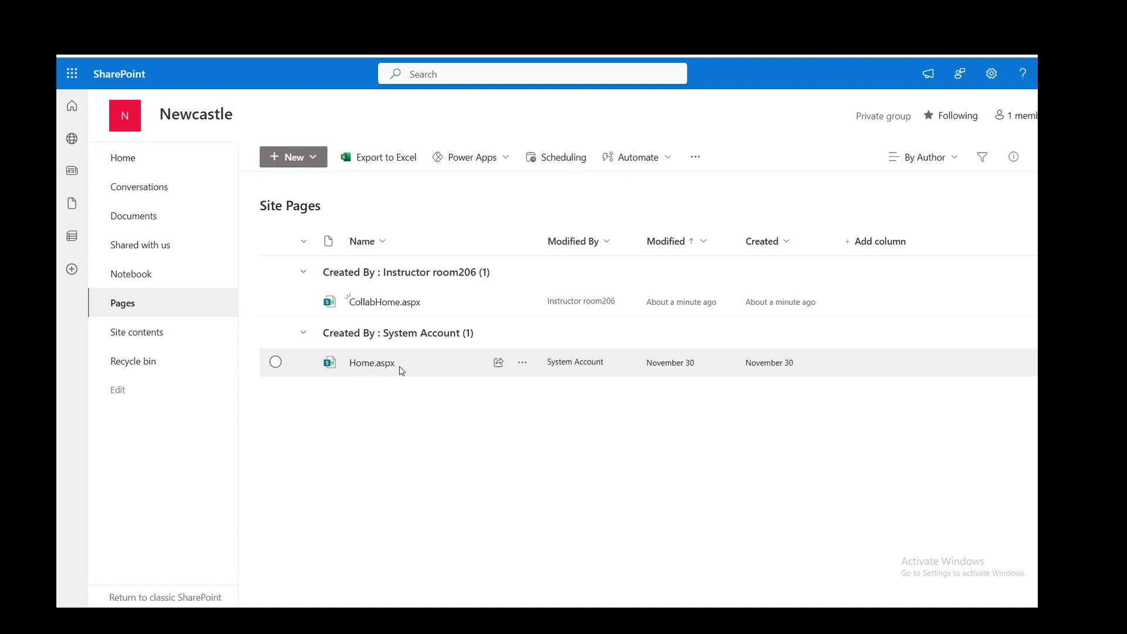
{"action": "mouse_move", "coordinate": [399, 364]}
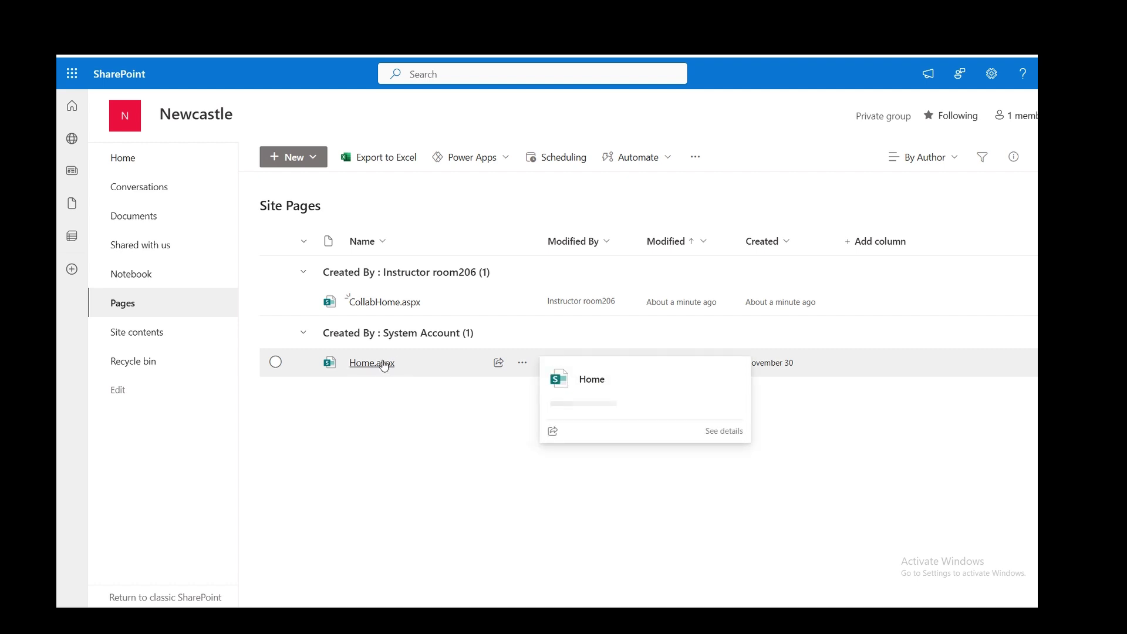
{"action": "left_click", "coordinate": [163, 345]}
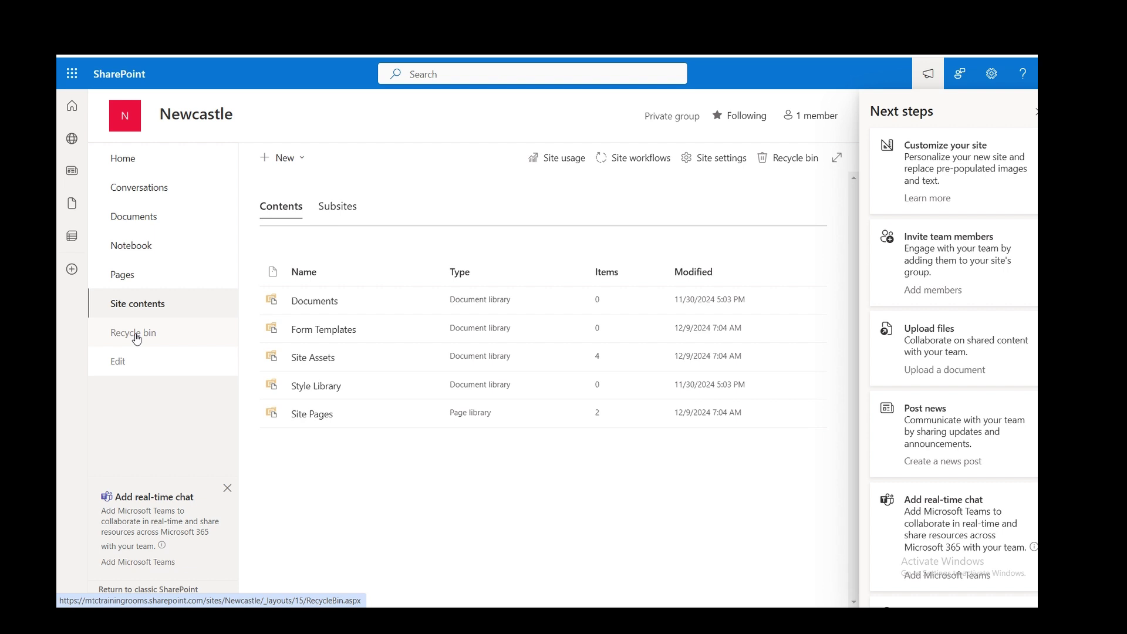
{"action": "left_click", "coordinate": [118, 362]}
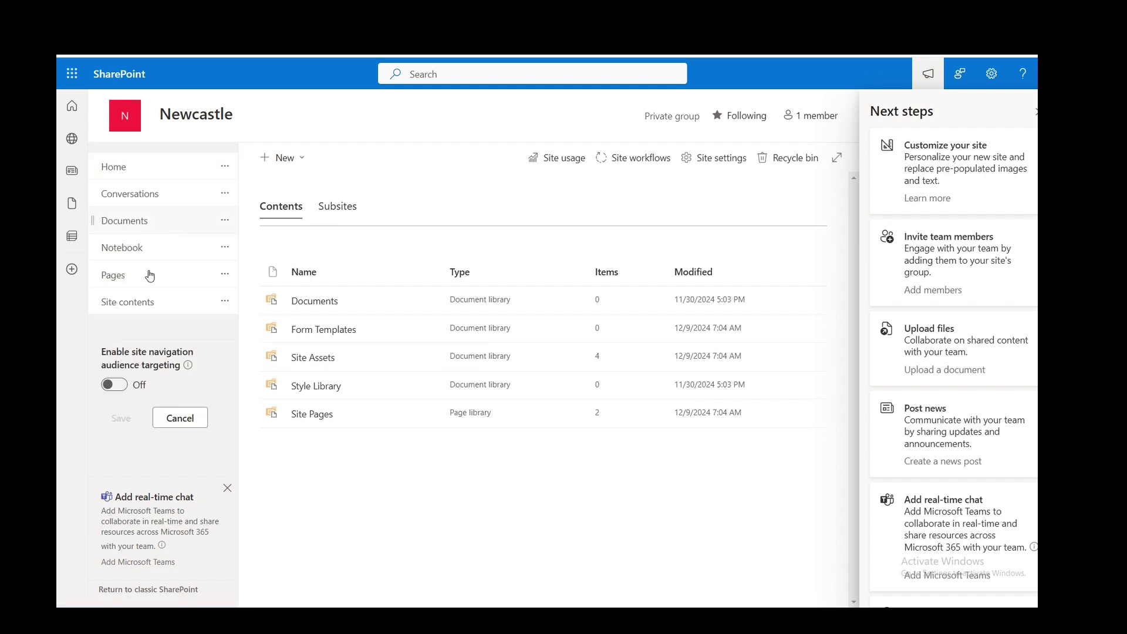
{"action": "left_click", "coordinate": [180, 419]}
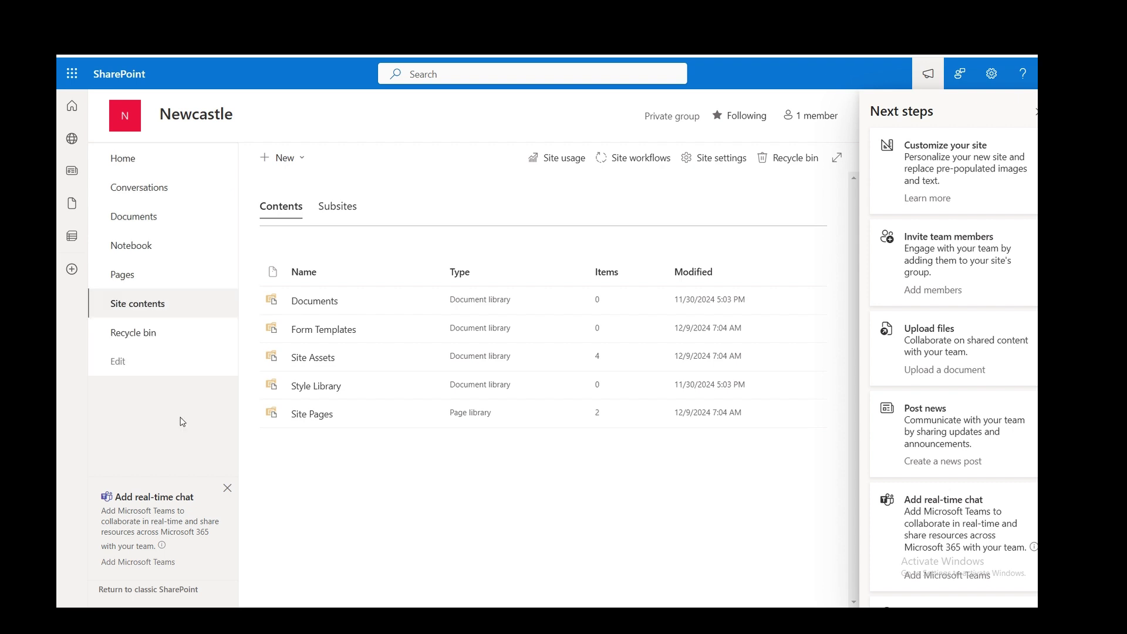
Step: Return to the Newcastle home page and switch it into edit mode
{"action": "left_click", "coordinate": [132, 165]}
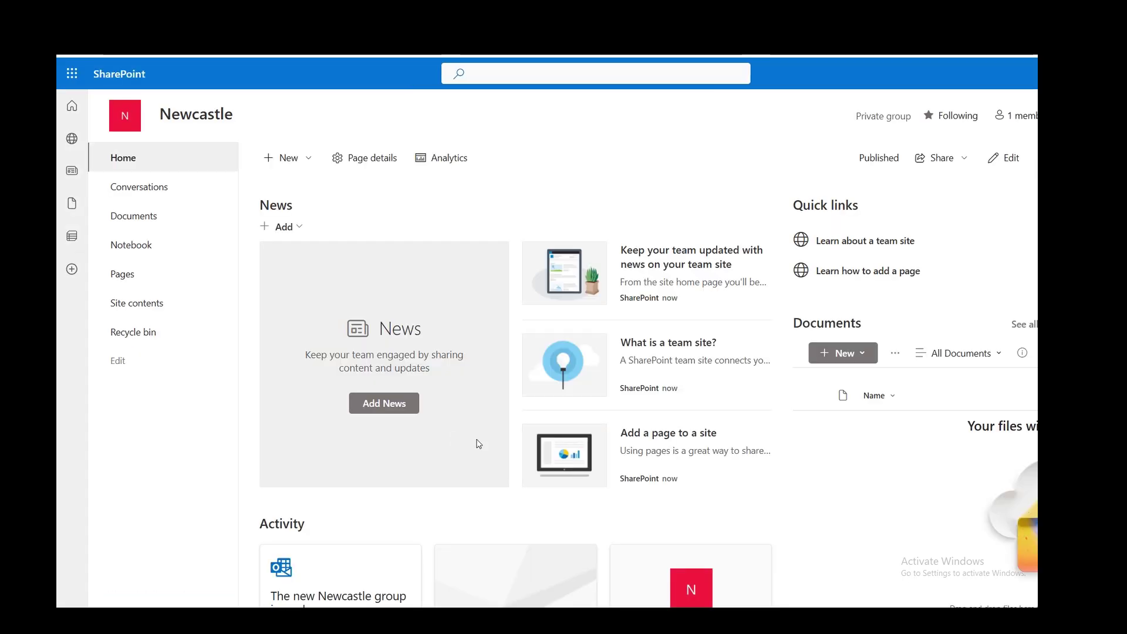
{"action": "left_click", "coordinate": [1009, 163]}
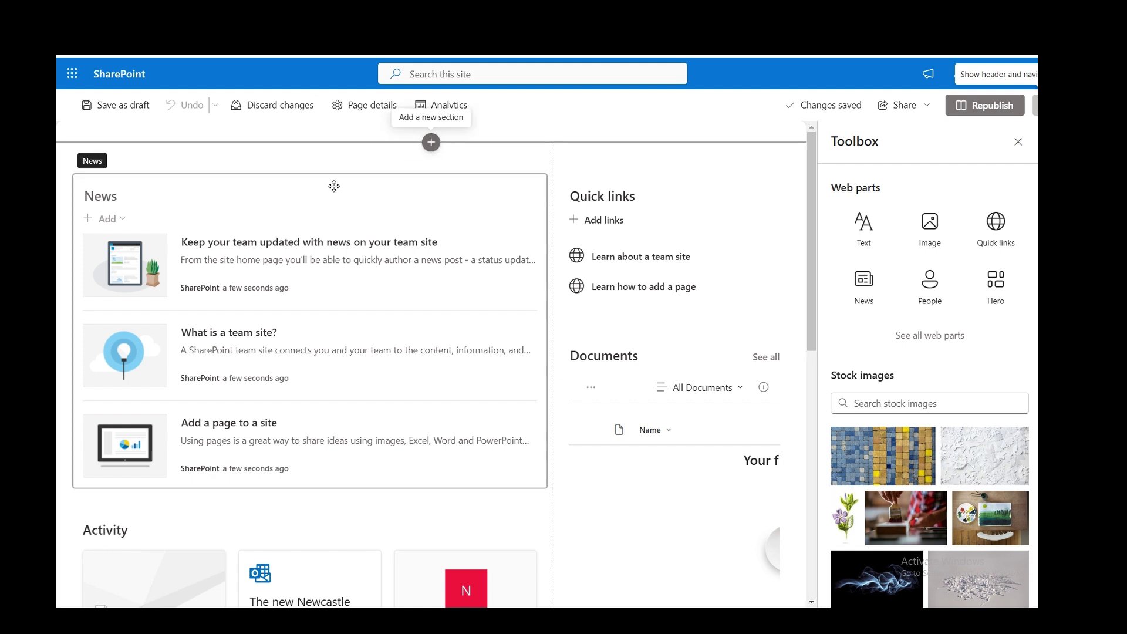
Step: Insert a top two-column section with the stock autumn-lake Image web part in column one
{"action": "left_click", "coordinate": [432, 147]}
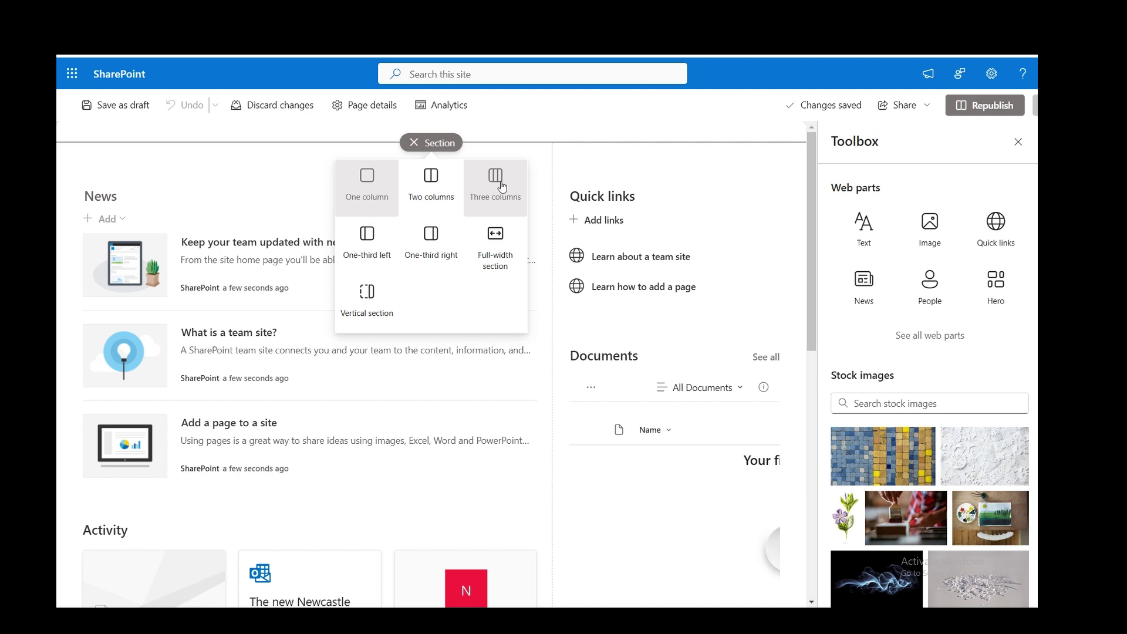
{"action": "left_click", "coordinate": [438, 183]}
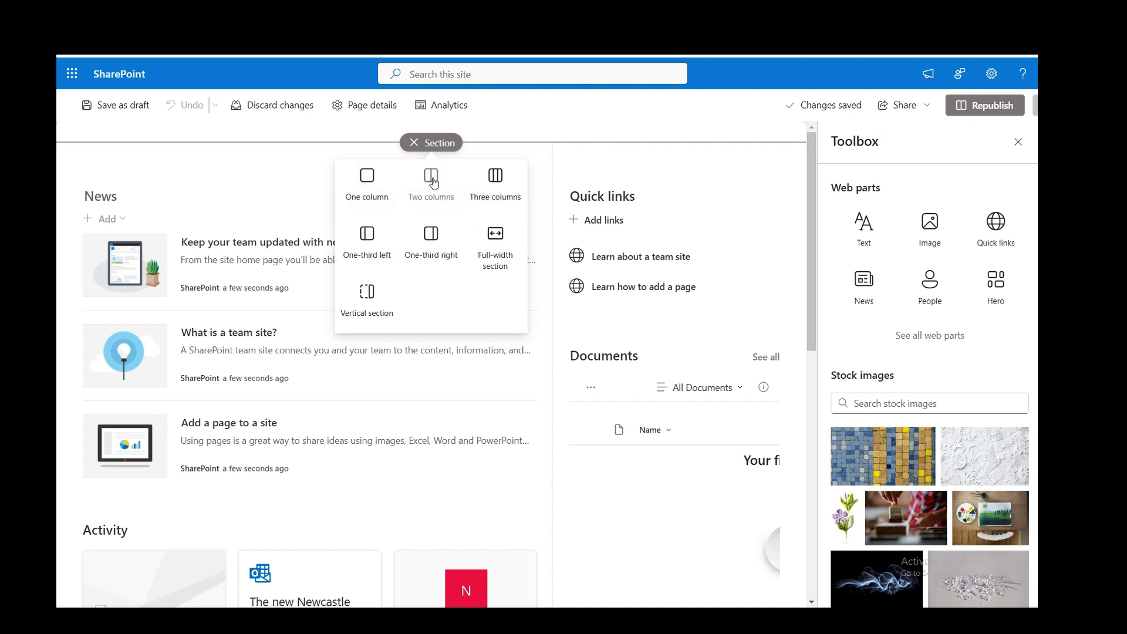
{"action": "mouse_move", "coordinate": [291, 167]}
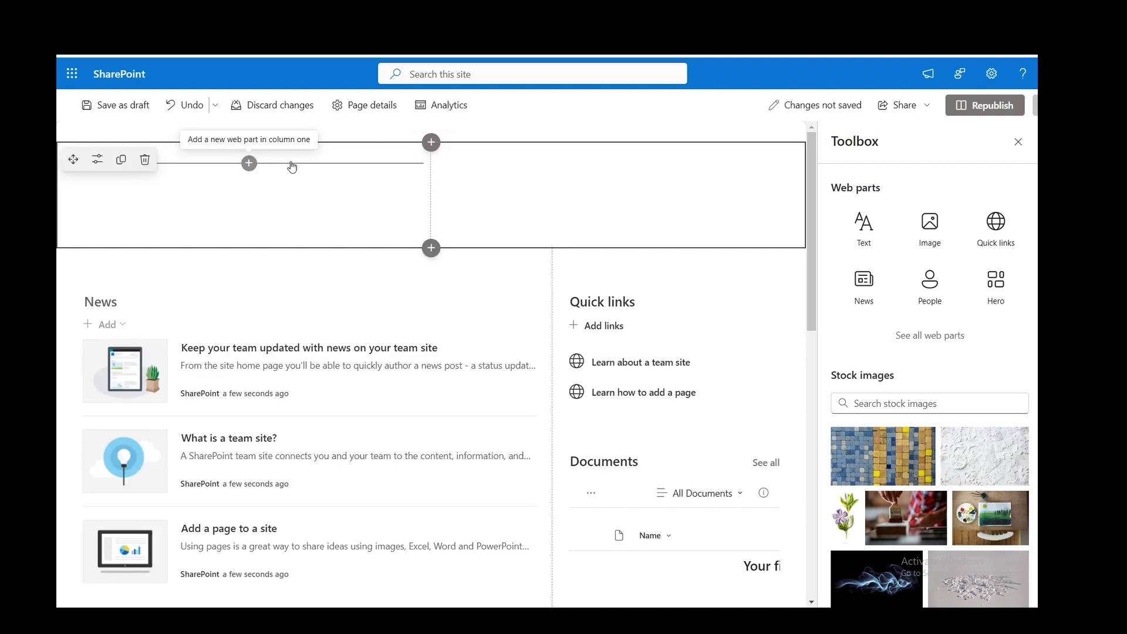
{"action": "left_click", "coordinate": [250, 164]}
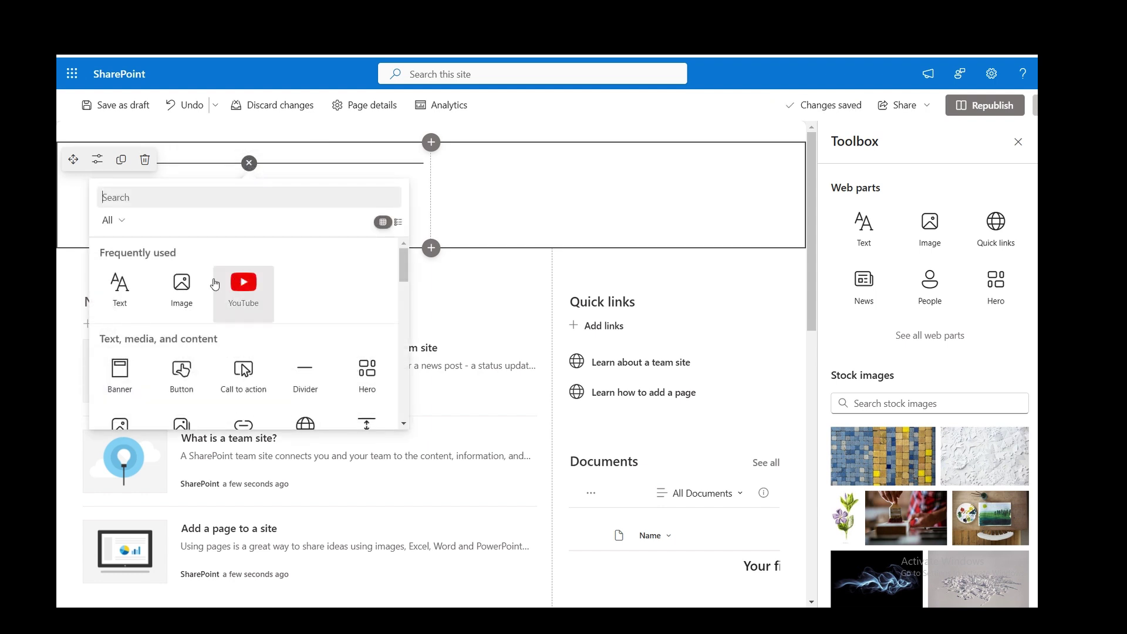
{"action": "left_click", "coordinate": [196, 292]}
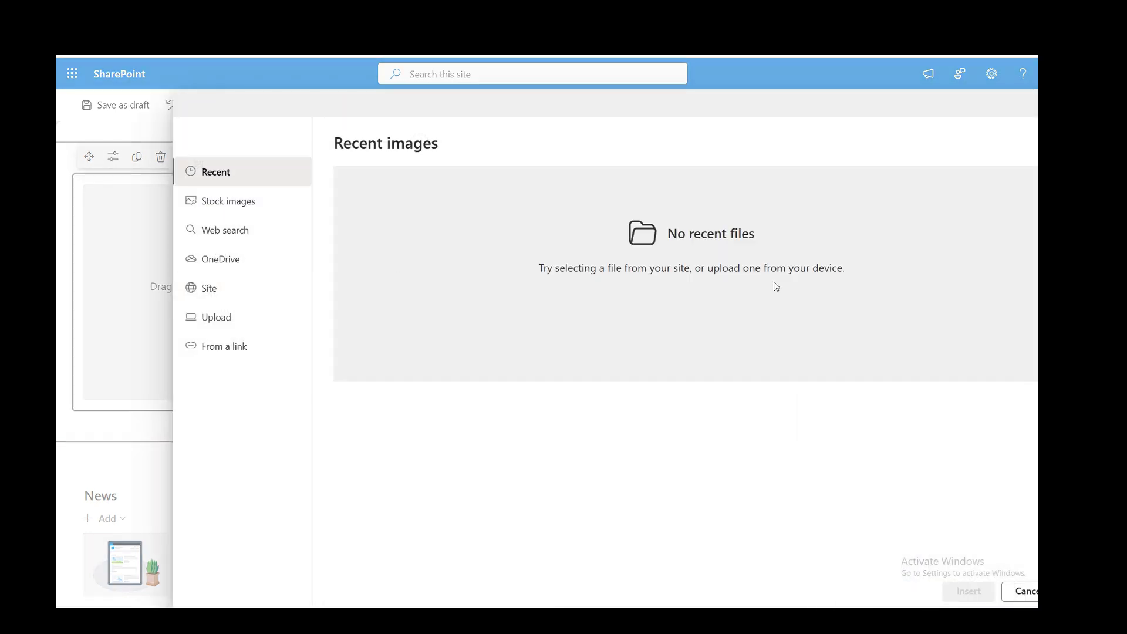
{"action": "left_click", "coordinate": [264, 215]}
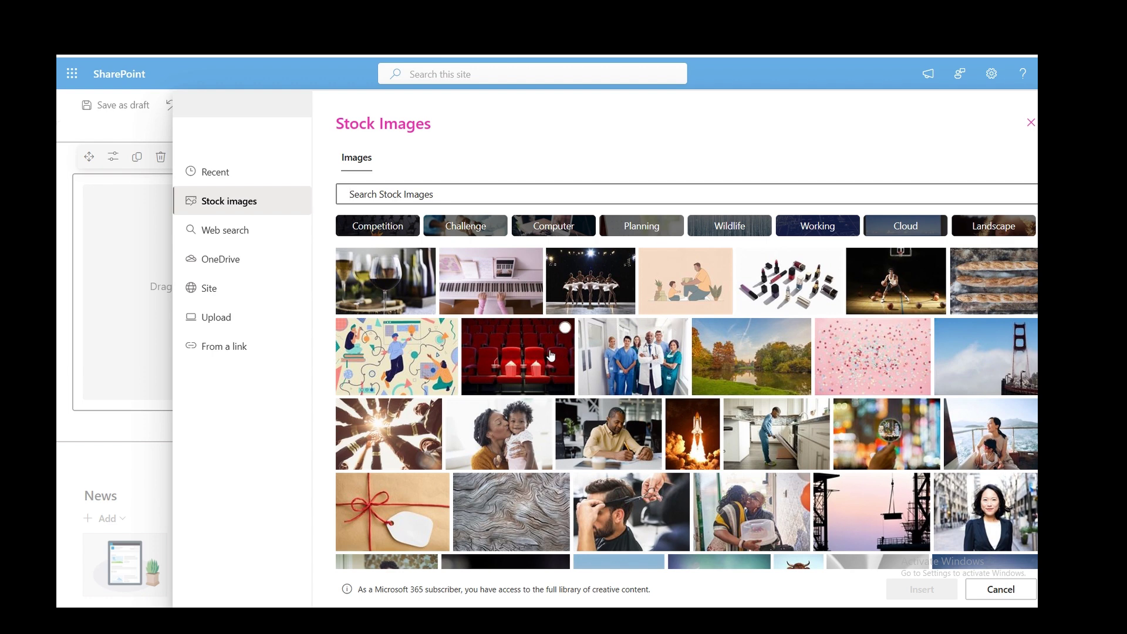
{"action": "left_click", "coordinate": [775, 351]}
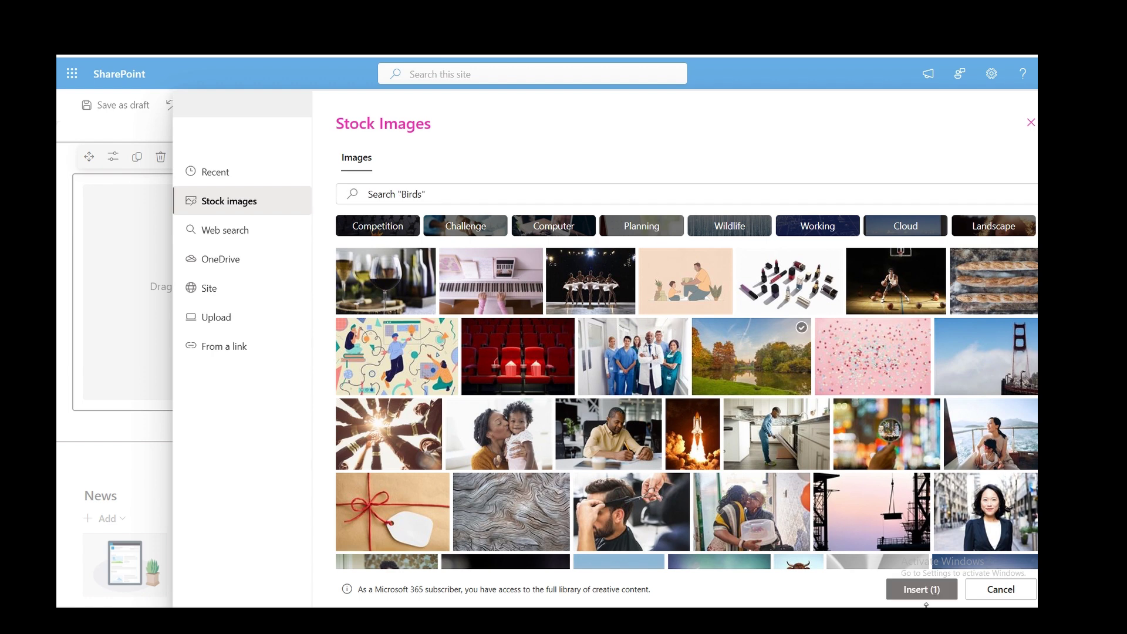
{"action": "left_click", "coordinate": [921, 590]}
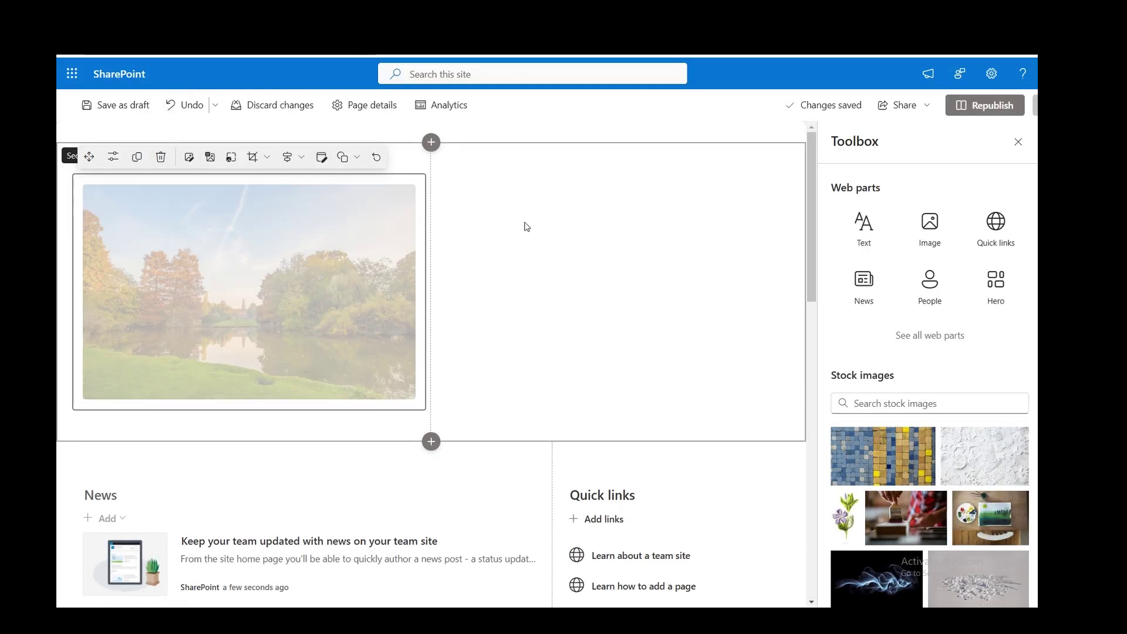
Step: Add a YouTube web part in column two and paste the Microsoft Word video link
{"action": "left_click", "coordinate": [523, 192]}
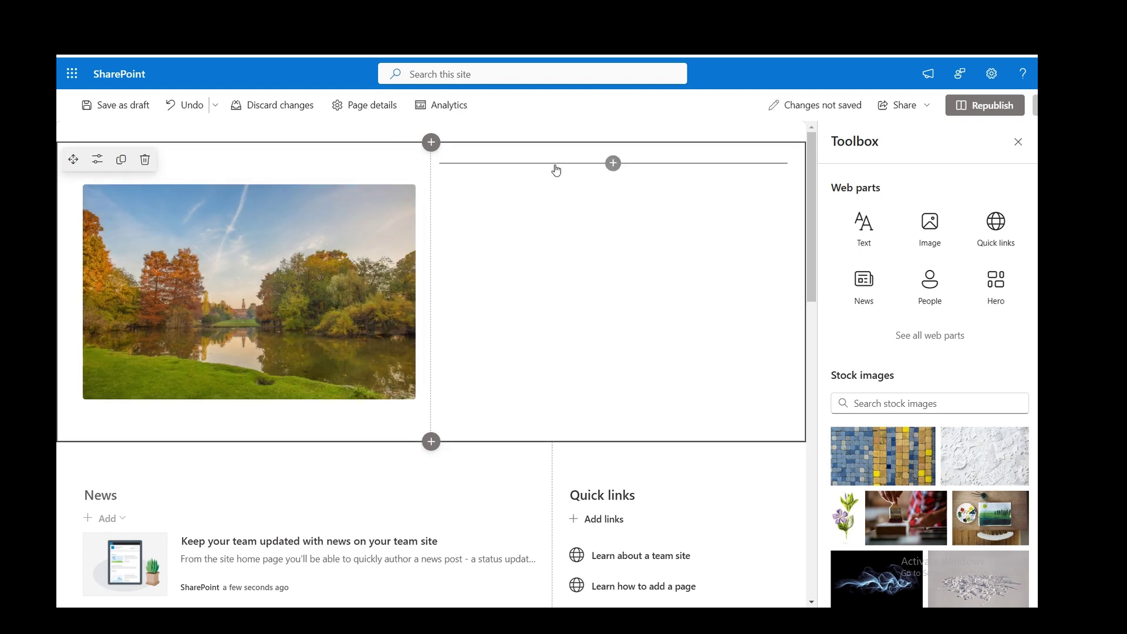
{"action": "left_click", "coordinate": [612, 163]}
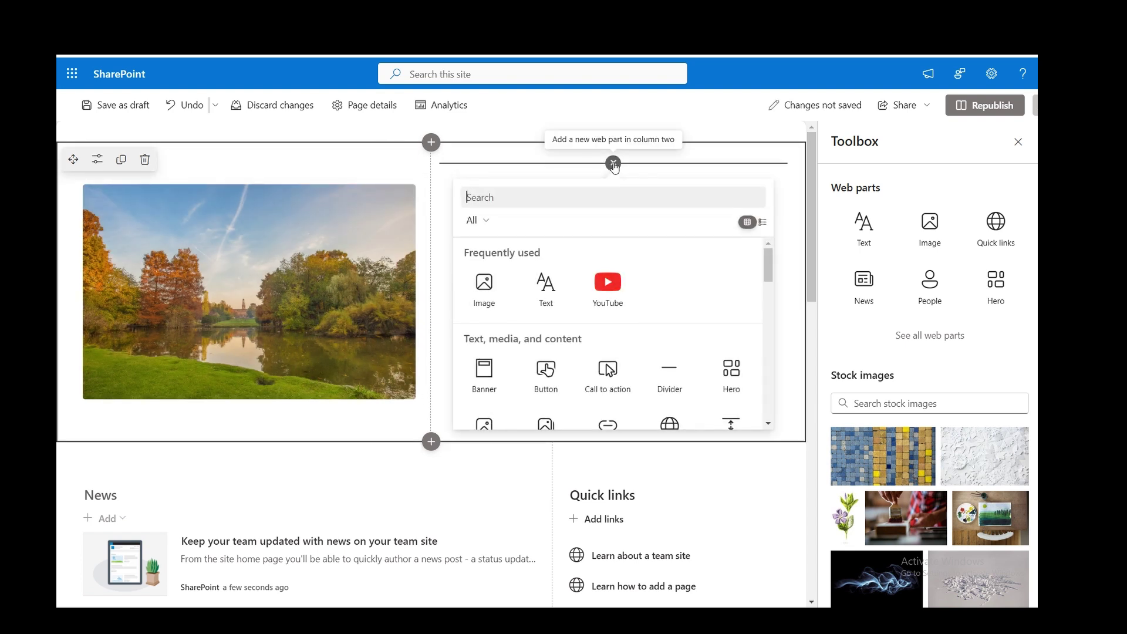
{"action": "left_click", "coordinate": [614, 285]}
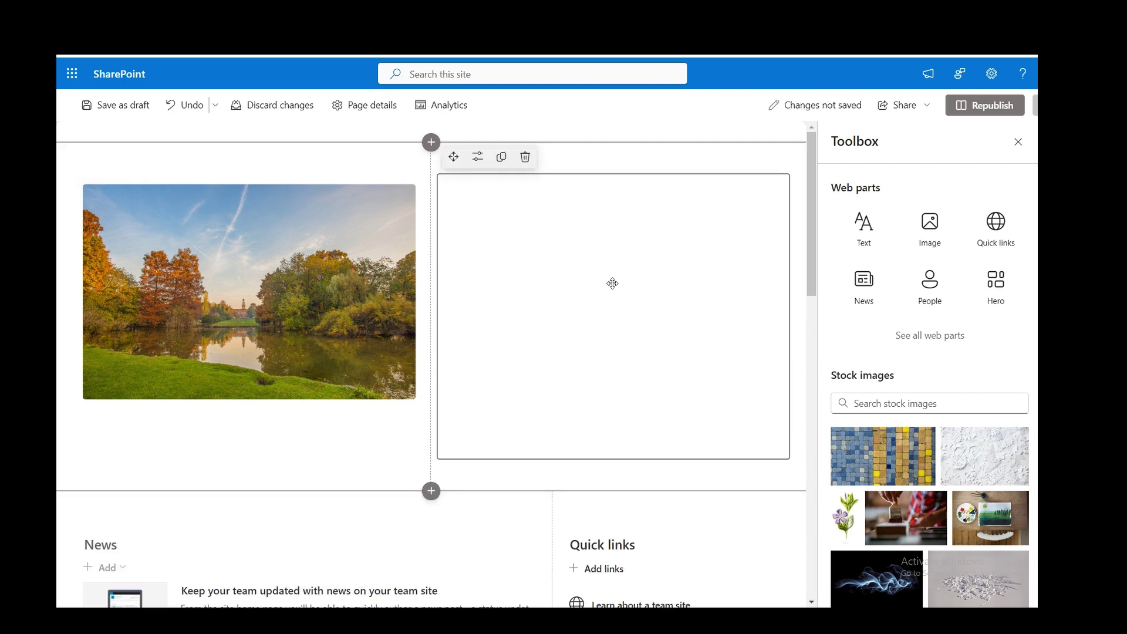
{"action": "left_click", "coordinate": [894, 253]}
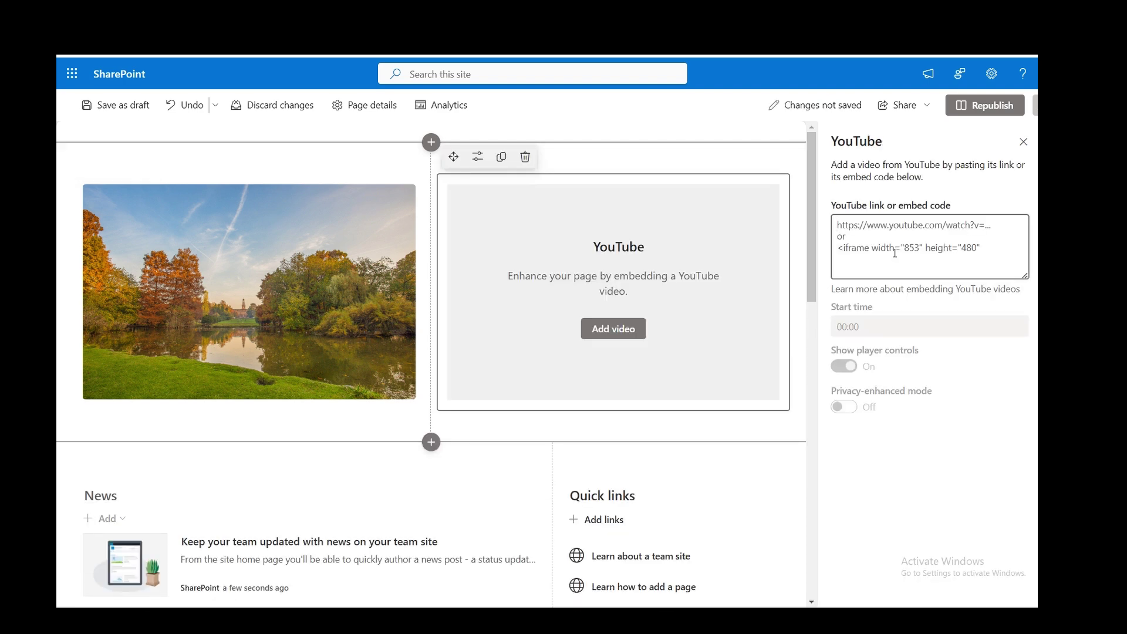
{"action": "type", "text": "https://www.youtube.com/watch?v=CqcKed6OGD4&list=PLK99llucAWlvXSJBz05fE6nXwvYJ0k89l&index=3"}
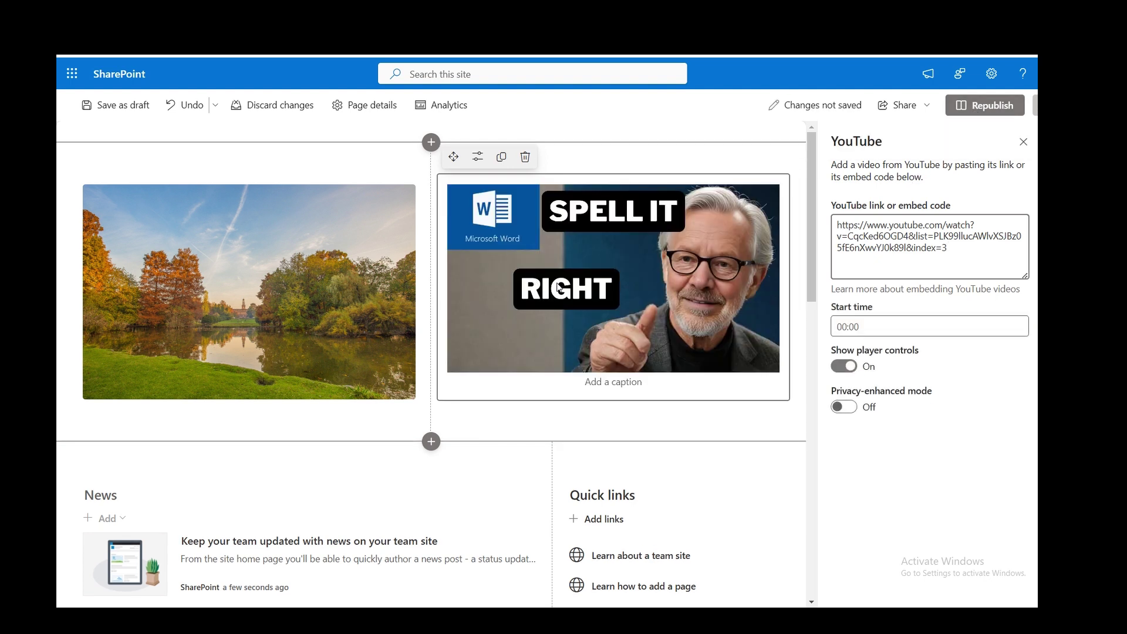
{"action": "scroll", "coordinate": [627, 298], "scroll_direction": "down", "scroll_amount": 1}
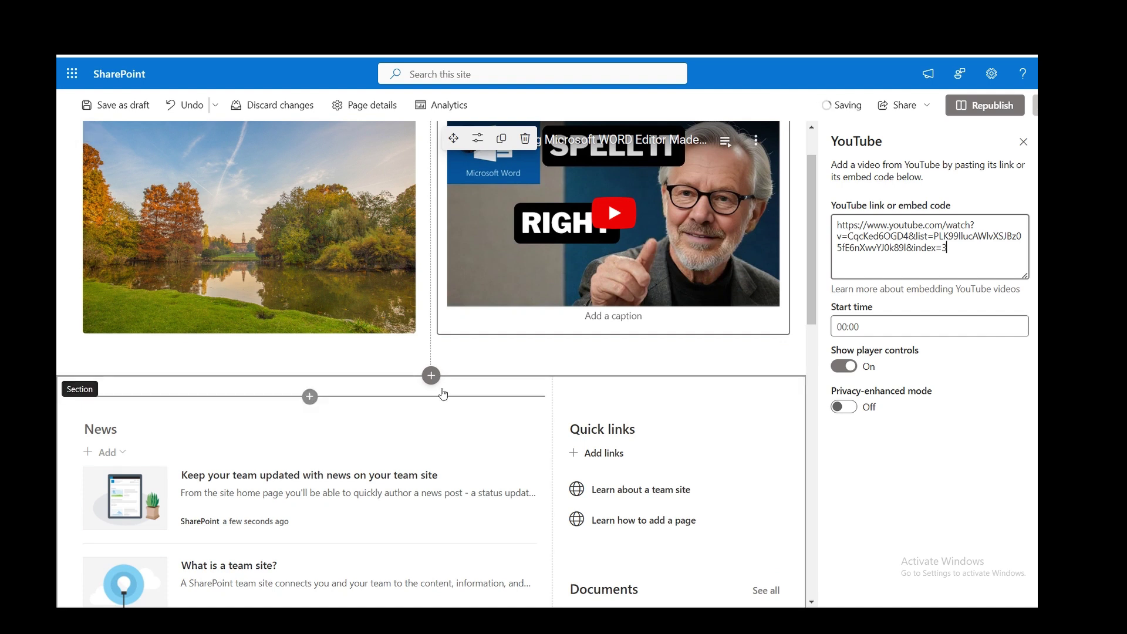
Step: Add a one-column section below the photo-and-video row and open its web part picker
{"action": "left_click", "coordinate": [432, 378]}
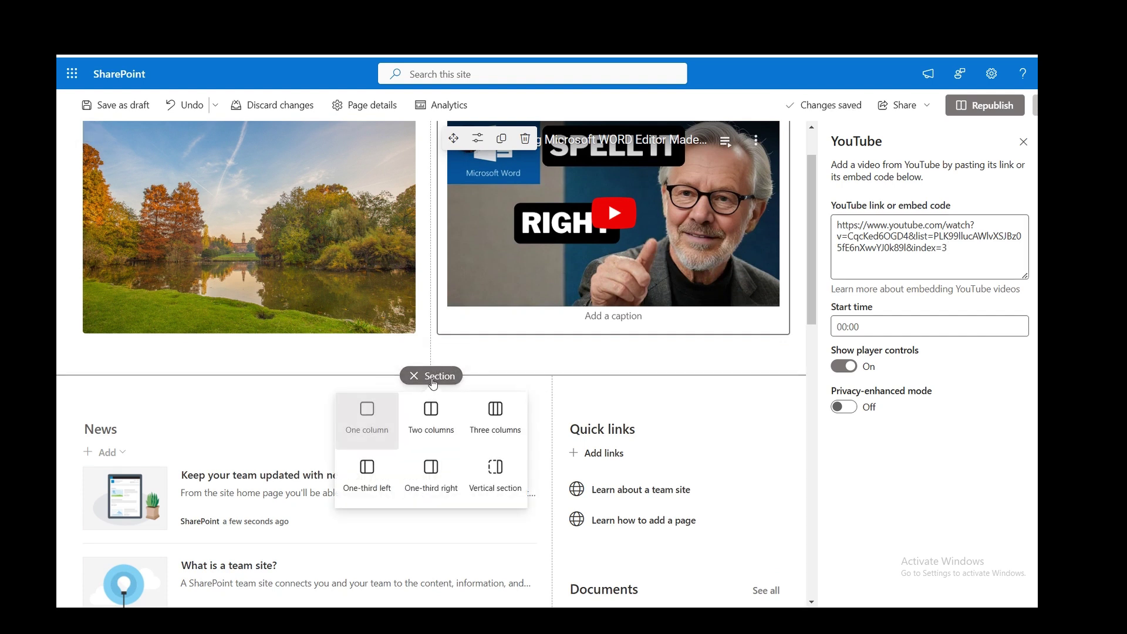
{"action": "left_click", "coordinate": [368, 411]}
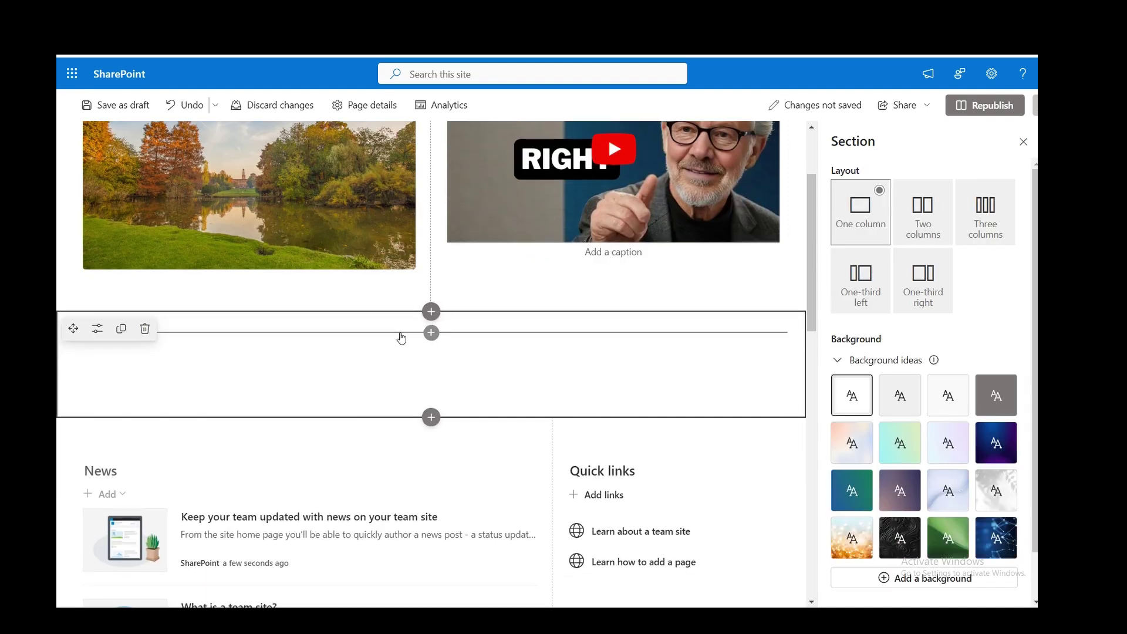
{"action": "left_click", "coordinate": [431, 333]}
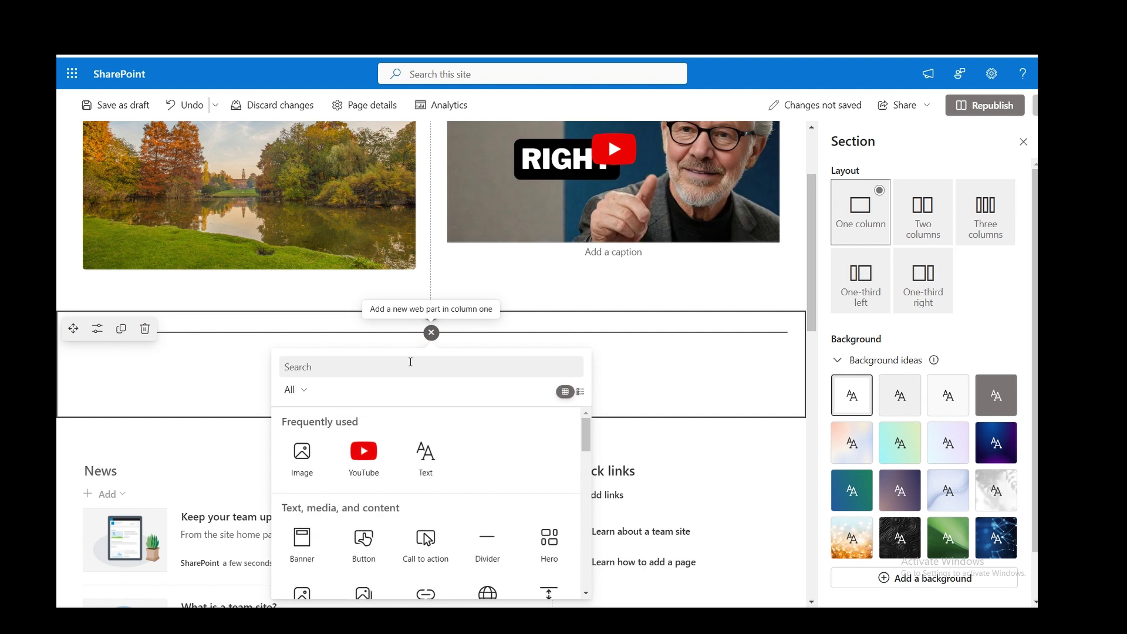
Step: Add a Text web part reading 'Hi guys how are' to the new section
{"action": "left_click", "coordinate": [425, 465]}
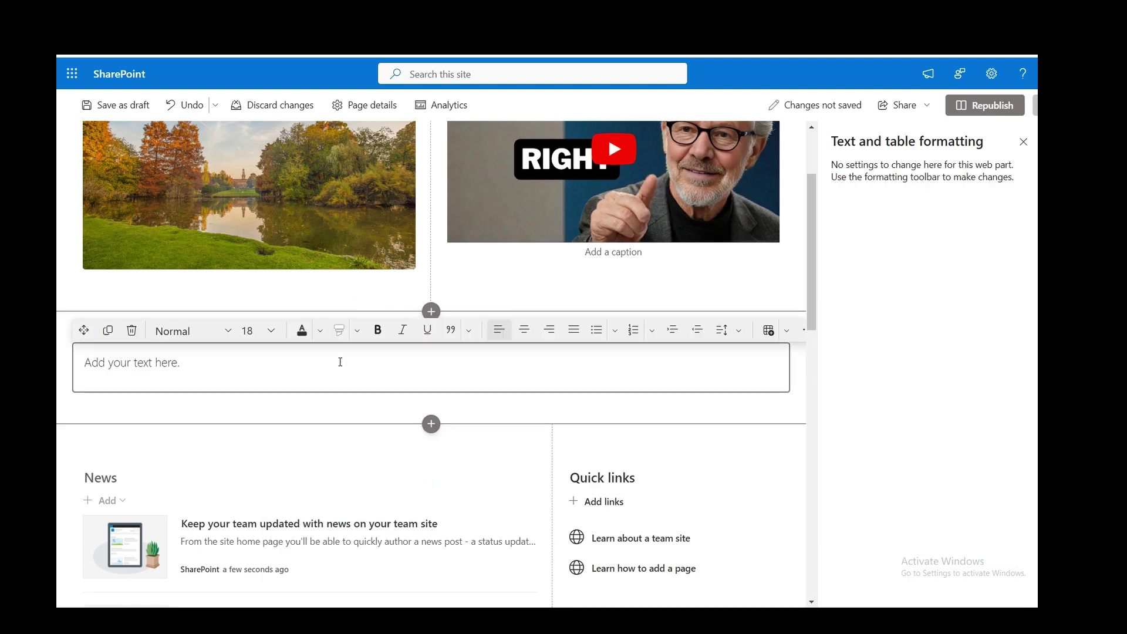
{"action": "type", "text": "Hi guys how are"}
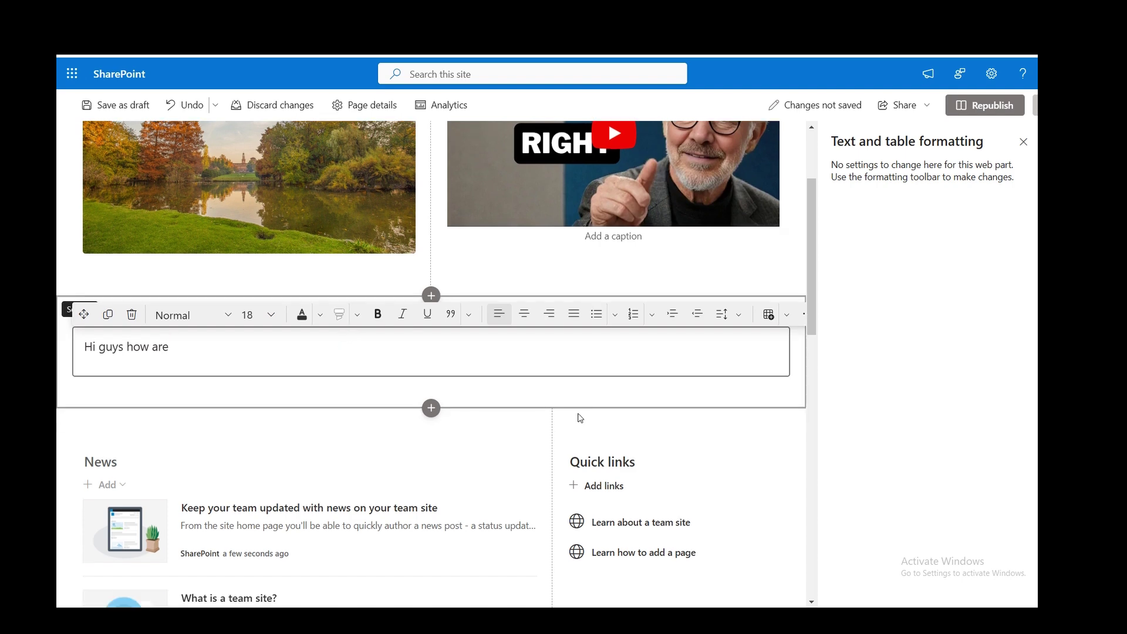
Step: Drag the Quick links web part into the left column beneath News
{"action": "scroll", "coordinate": [579, 418], "scroll_direction": "down", "scroll_amount": 1}
{"action": "scroll", "coordinate": [543, 434], "scroll_direction": "down", "scroll_amount": 2}
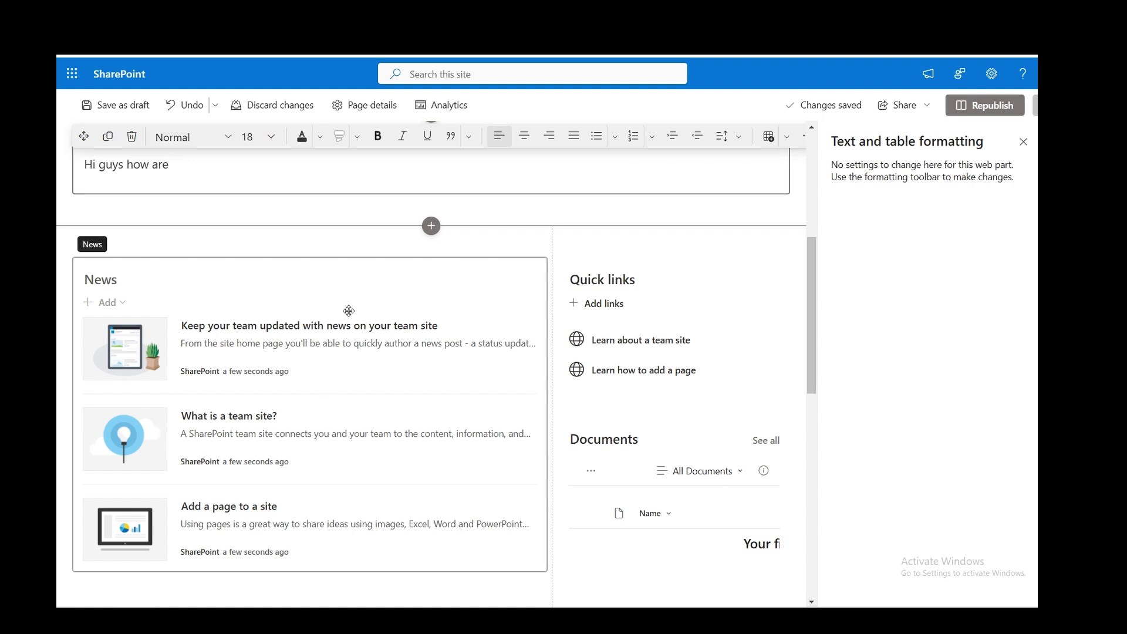
{"action": "scroll", "coordinate": [384, 306], "scroll_direction": "up", "scroll_amount": 5}
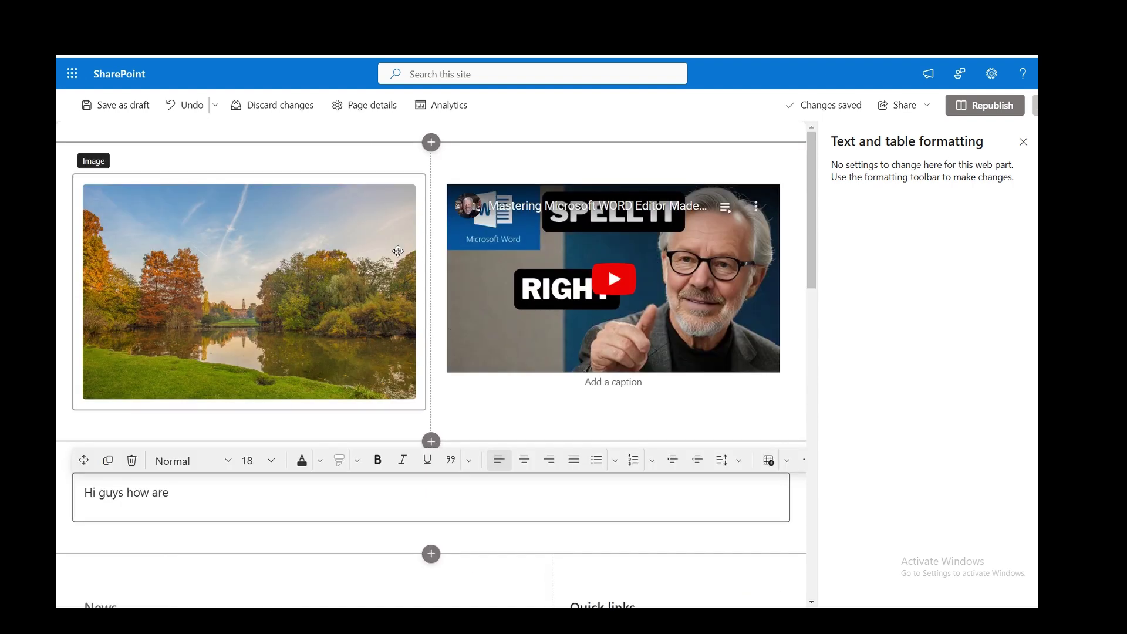
{"action": "scroll", "coordinate": [411, 239], "scroll_direction": "down", "scroll_amount": 6}
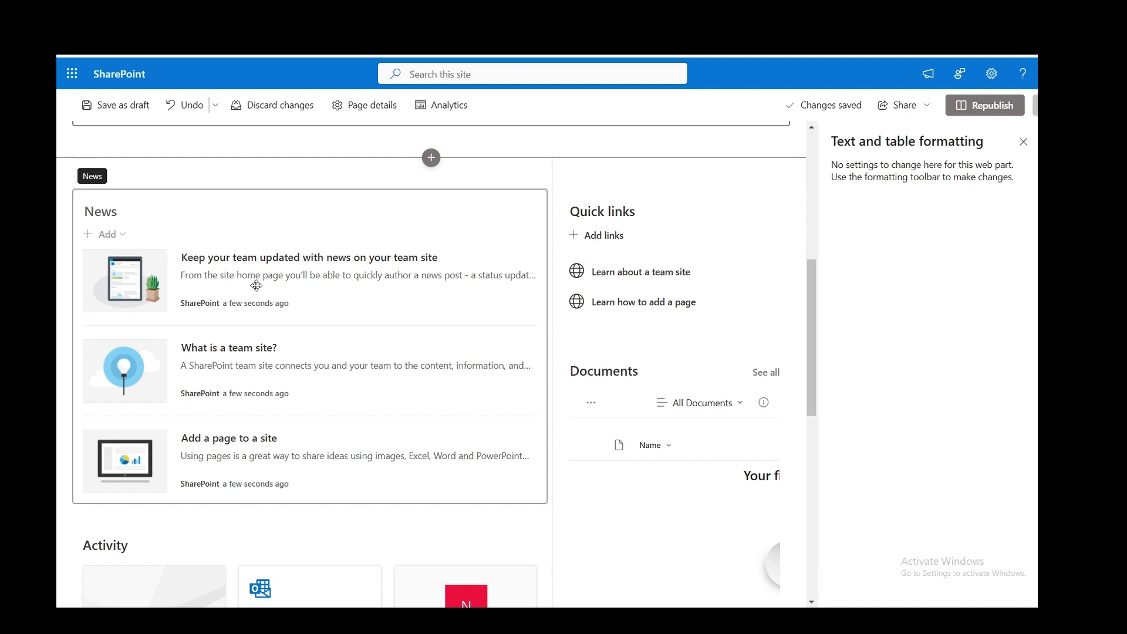
{"action": "scroll", "coordinate": [432, 371], "scroll_direction": "down", "scroll_amount": 4}
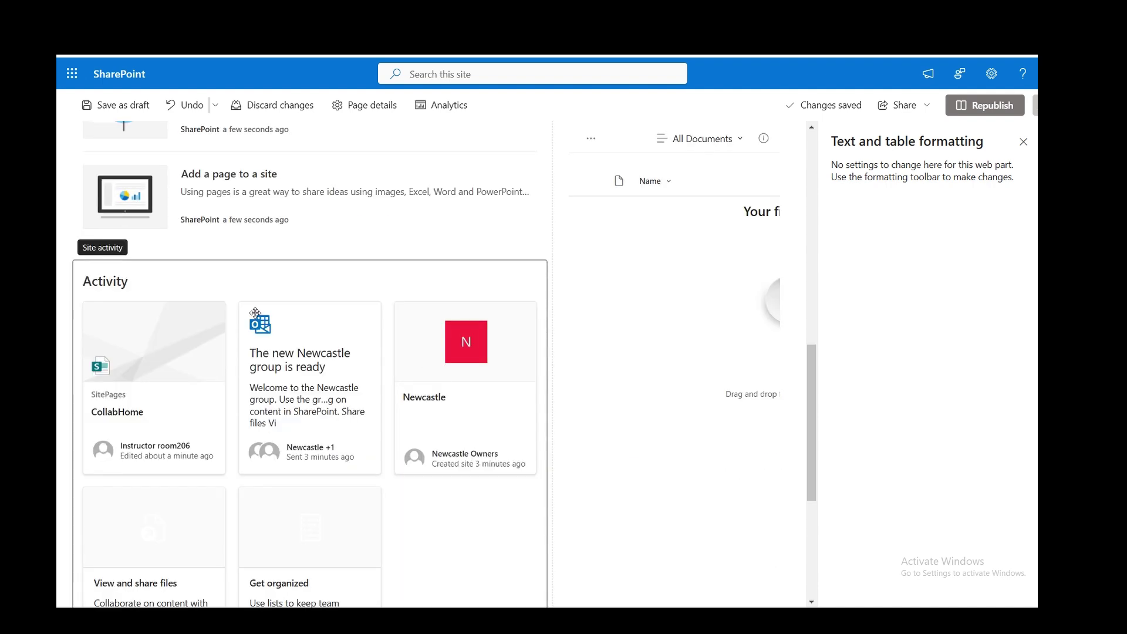
{"action": "scroll", "coordinate": [612, 335], "scroll_direction": "up", "scroll_amount": 5}
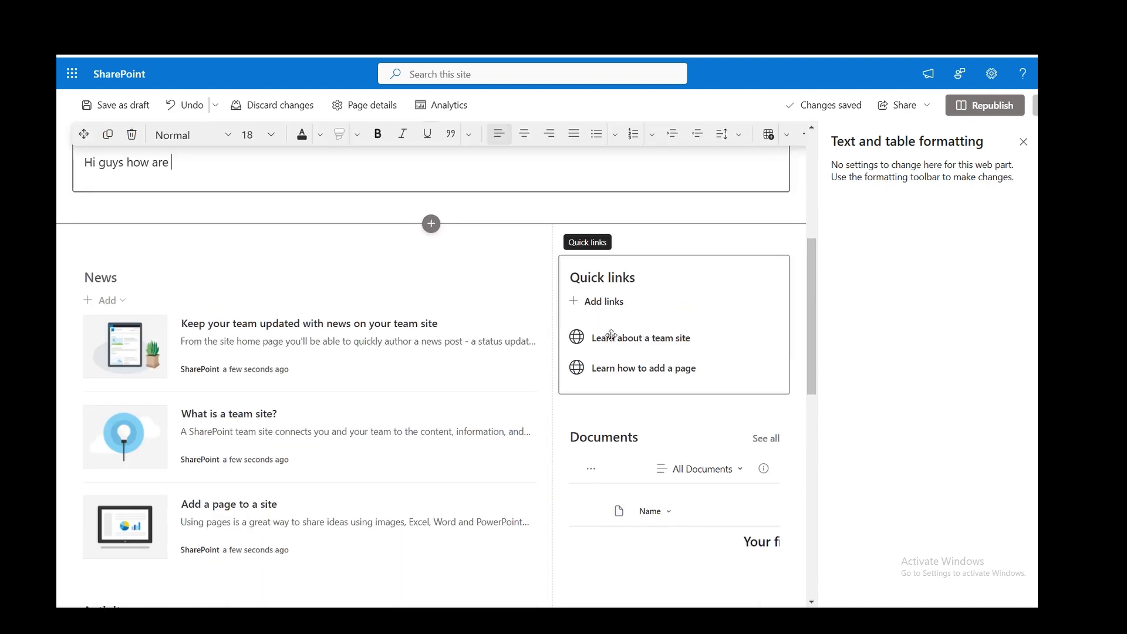
{"action": "left_click_drag", "start_coordinate": [657, 284], "coordinate": [230, 560]}
Step: Move the Site activity web part into the right column under Documents
{"action": "scroll", "coordinate": [469, 363], "scroll_direction": "down", "scroll_amount": 3}
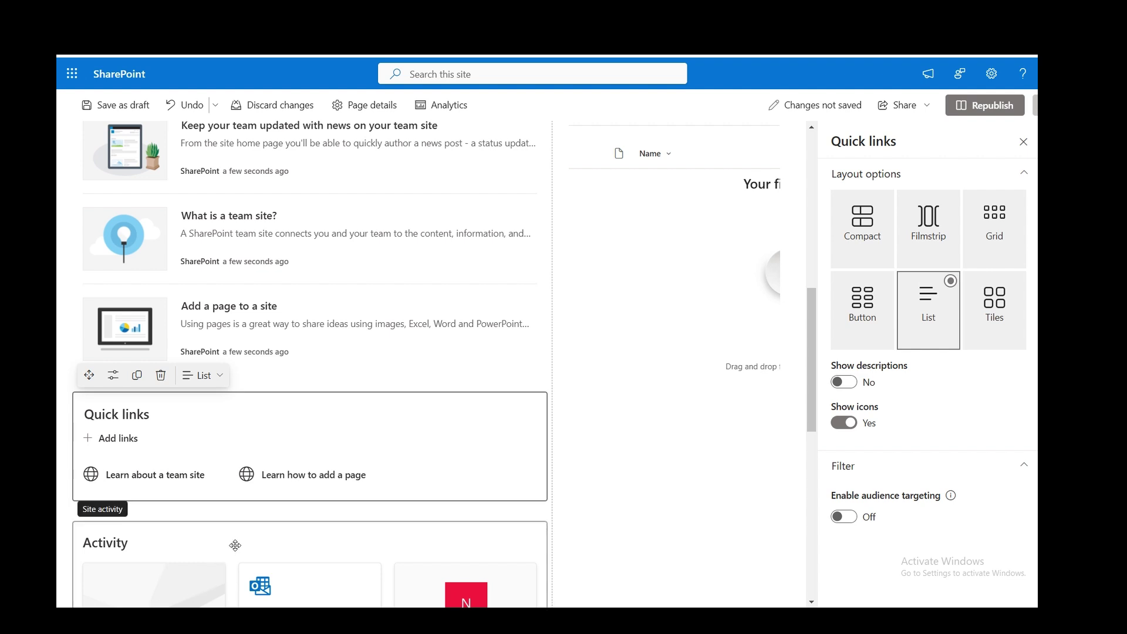
{"action": "left_click_drag", "start_coordinate": [235, 545], "coordinate": [581, 602]}
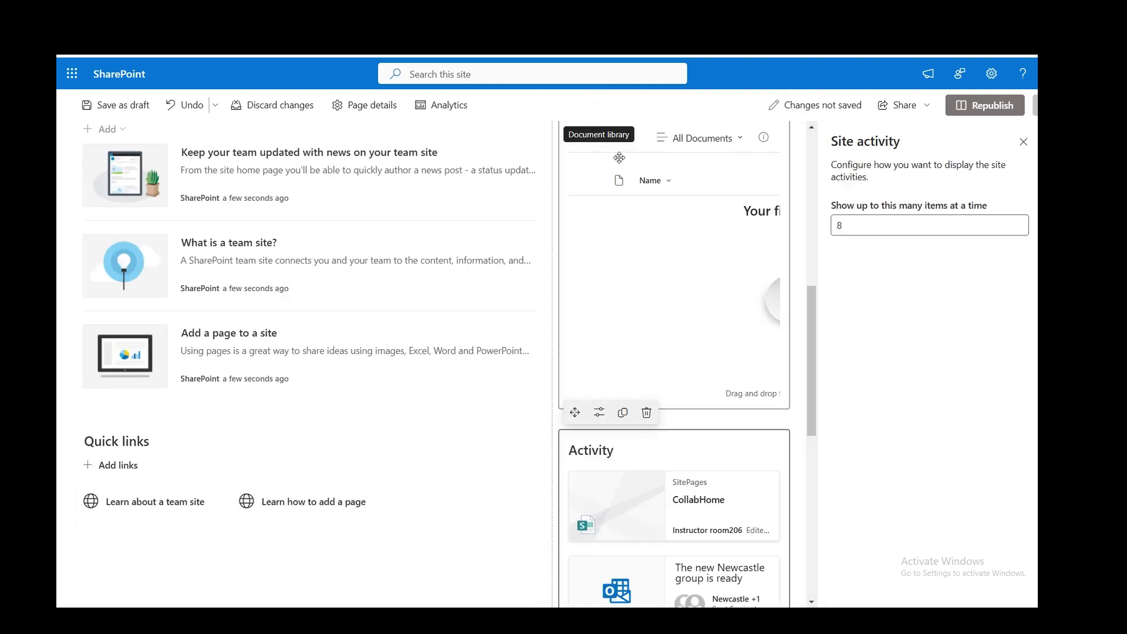
{"action": "scroll", "coordinate": [646, 203], "scroll_direction": "up", "scroll_amount": 2}
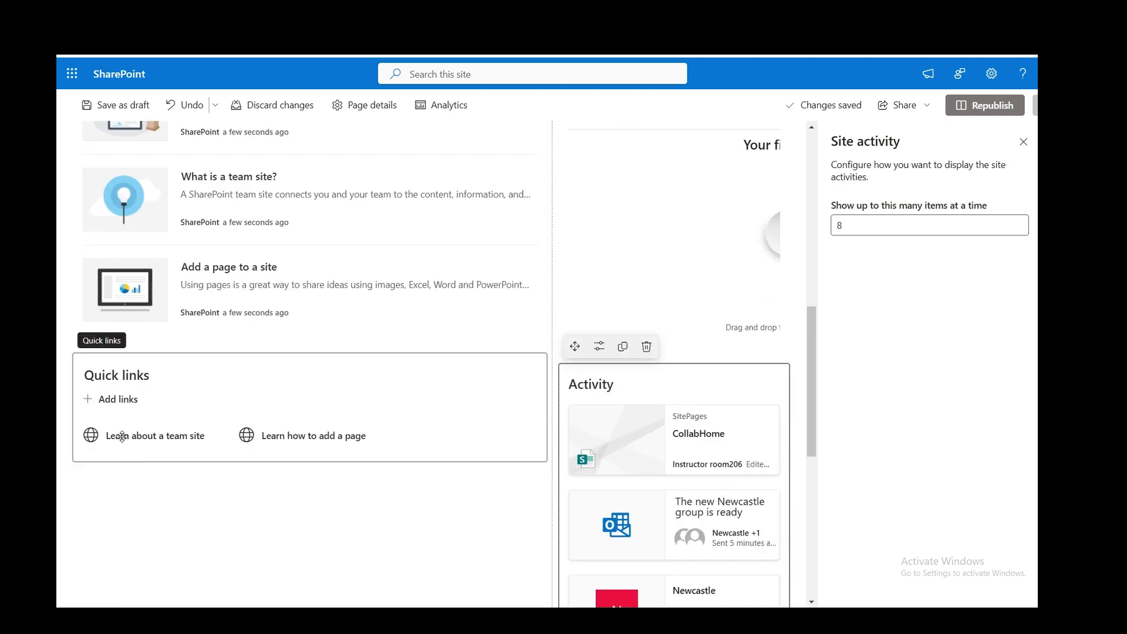
Step: Retarget the first quick link, 'Learn about a team site', to the Newcastle CollabHome page
{"action": "left_click", "coordinate": [122, 436]}
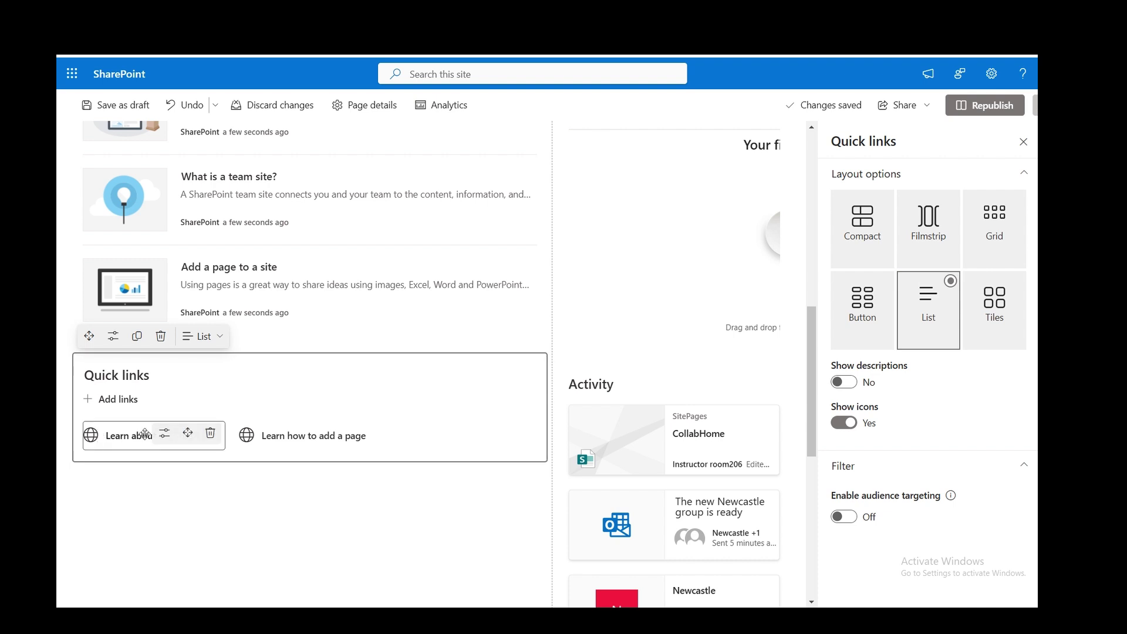
{"action": "left_click", "coordinate": [165, 435]}
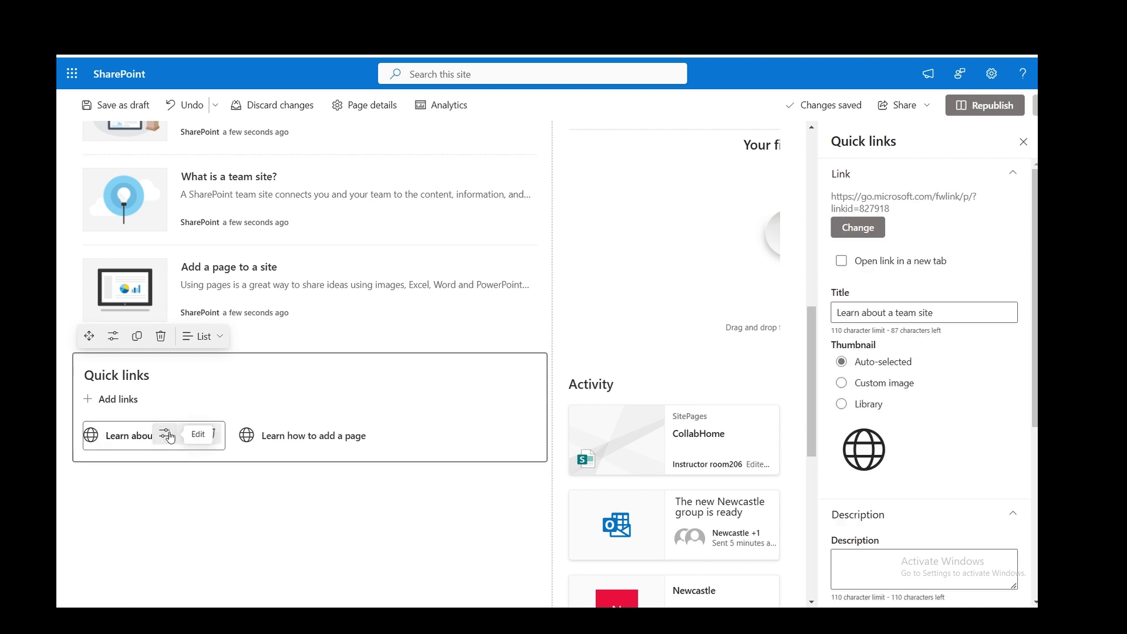
{"action": "left_click", "coordinate": [858, 227]}
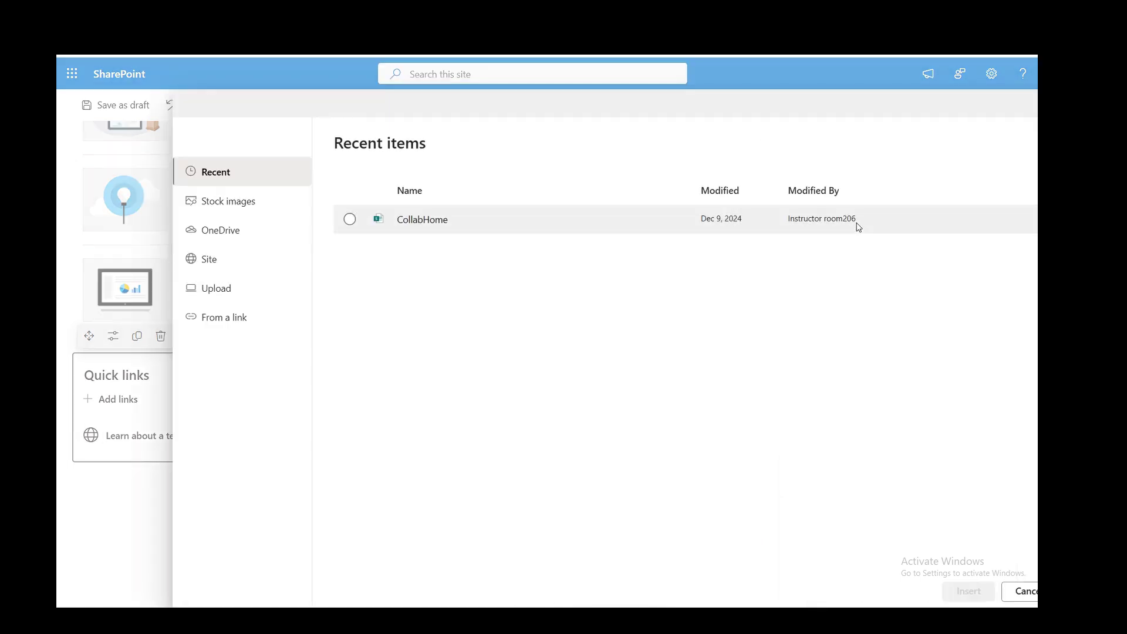
{"action": "left_click", "coordinate": [424, 222]}
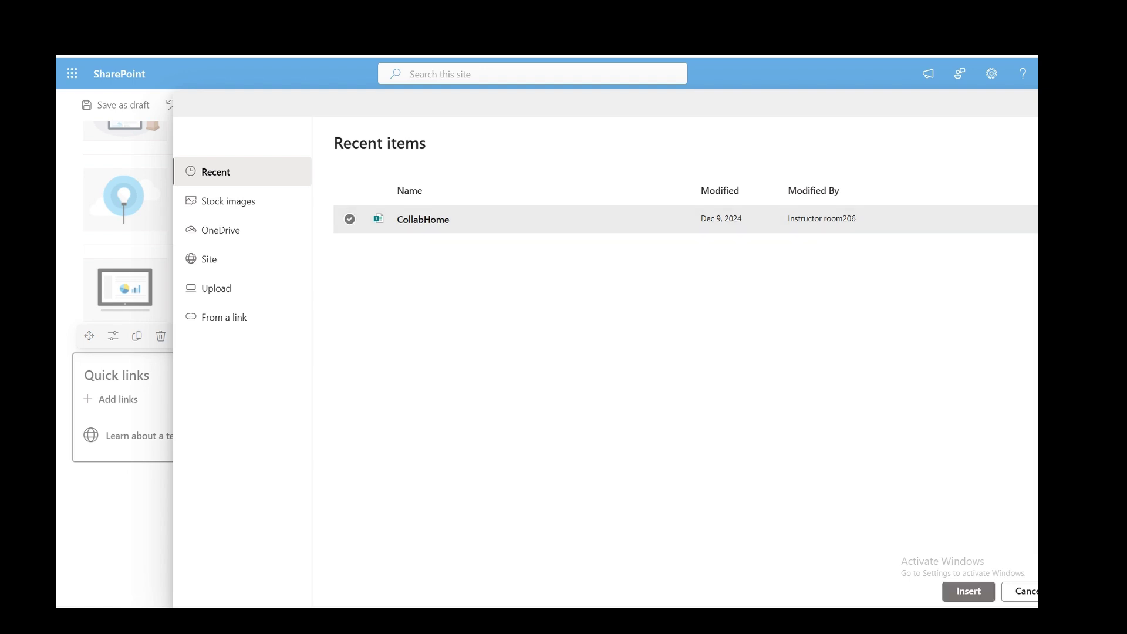
{"action": "left_click", "coordinate": [954, 601]}
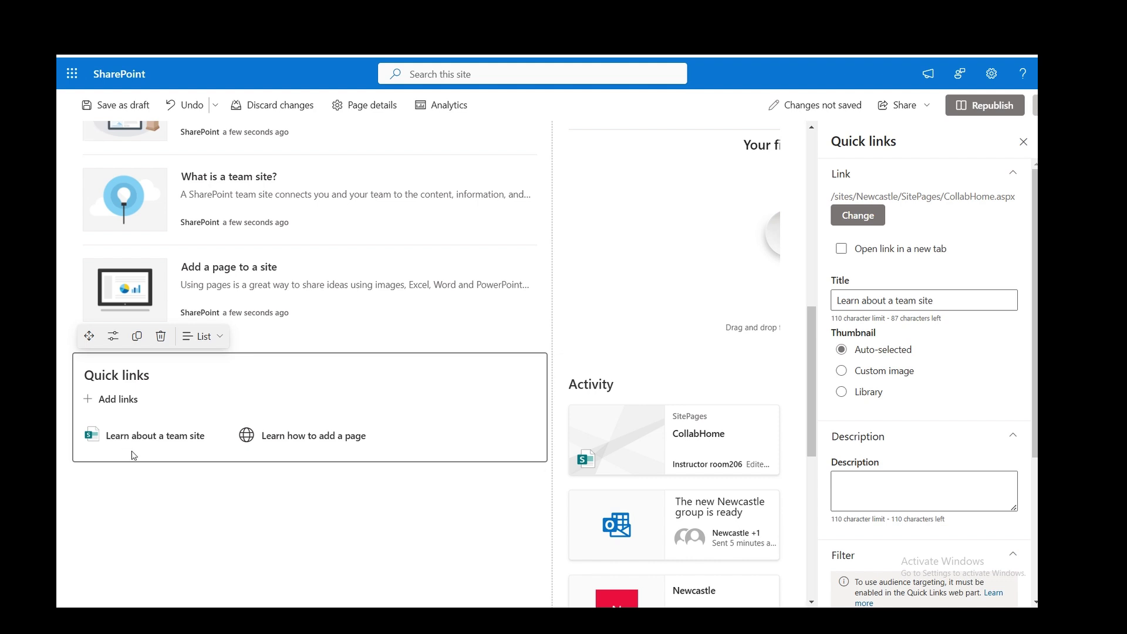
Step: Republish the Newcastle home page, confirming in the Ready to republish? prompt
{"action": "scroll", "coordinate": [371, 462], "scroll_direction": "up", "scroll_amount": 8}
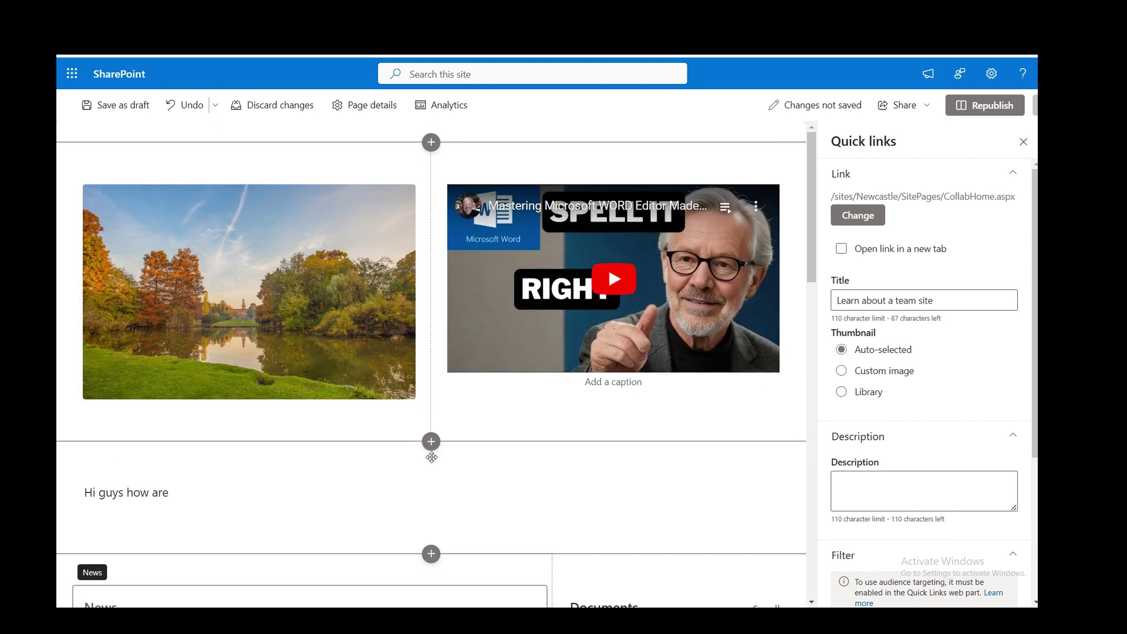
{"action": "left_click", "coordinate": [978, 108]}
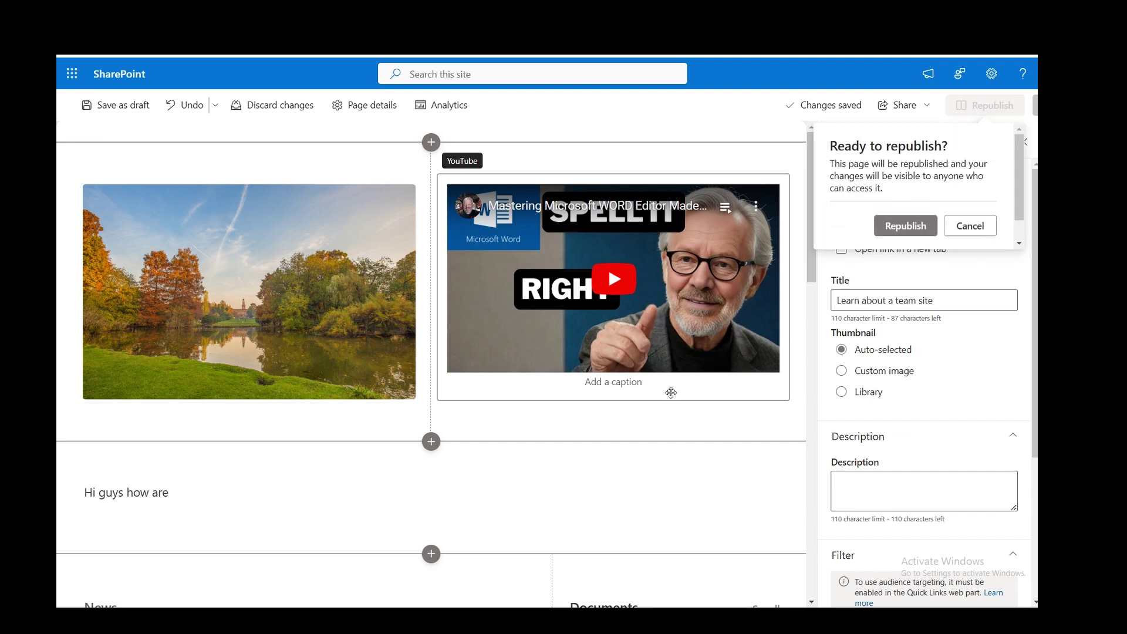
{"action": "left_click", "coordinate": [889, 229]}
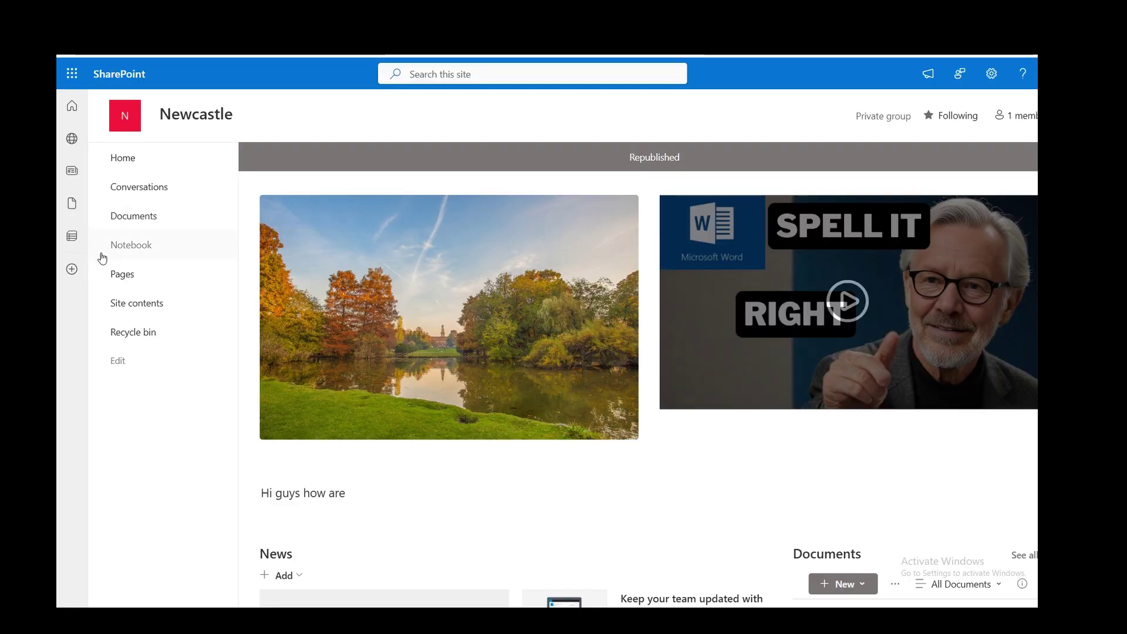
Step: Upload the Charting 2024 V1.xlsx workbook from the computer into the Newcastle Documents library
{"action": "left_click", "coordinate": [127, 226]}
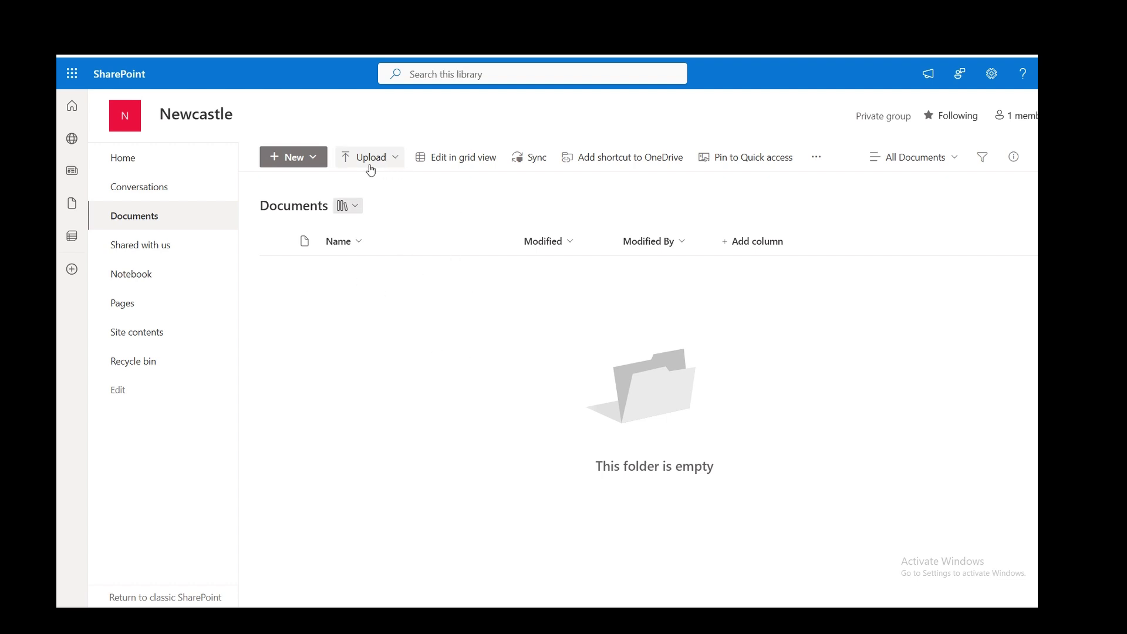
{"action": "left_click", "coordinate": [318, 163]}
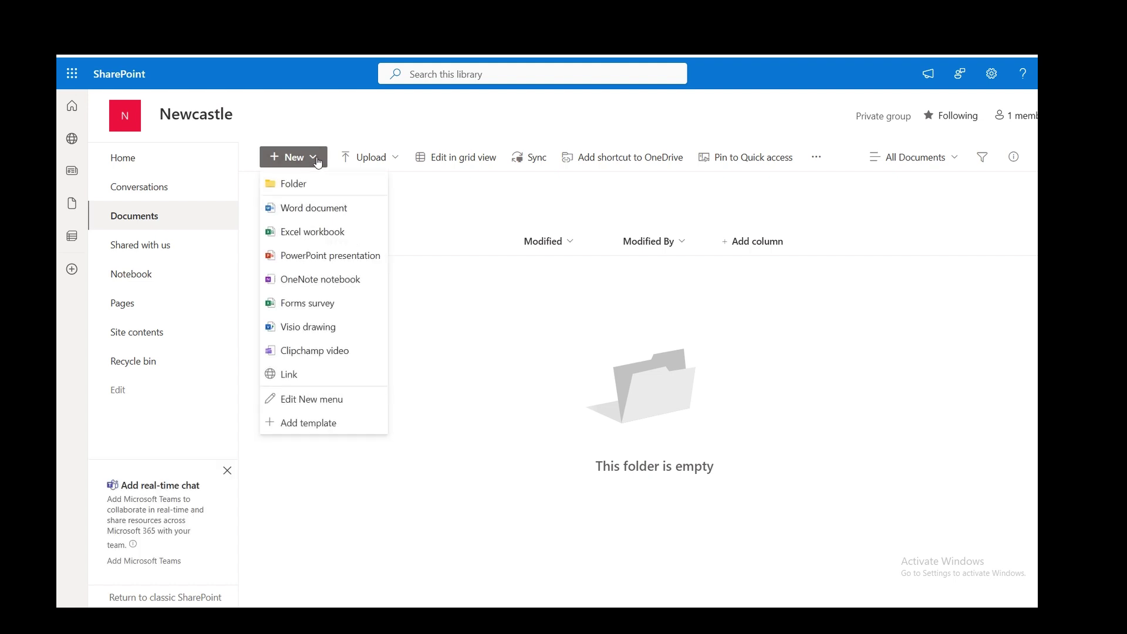
{"action": "left_click", "coordinate": [437, 299]}
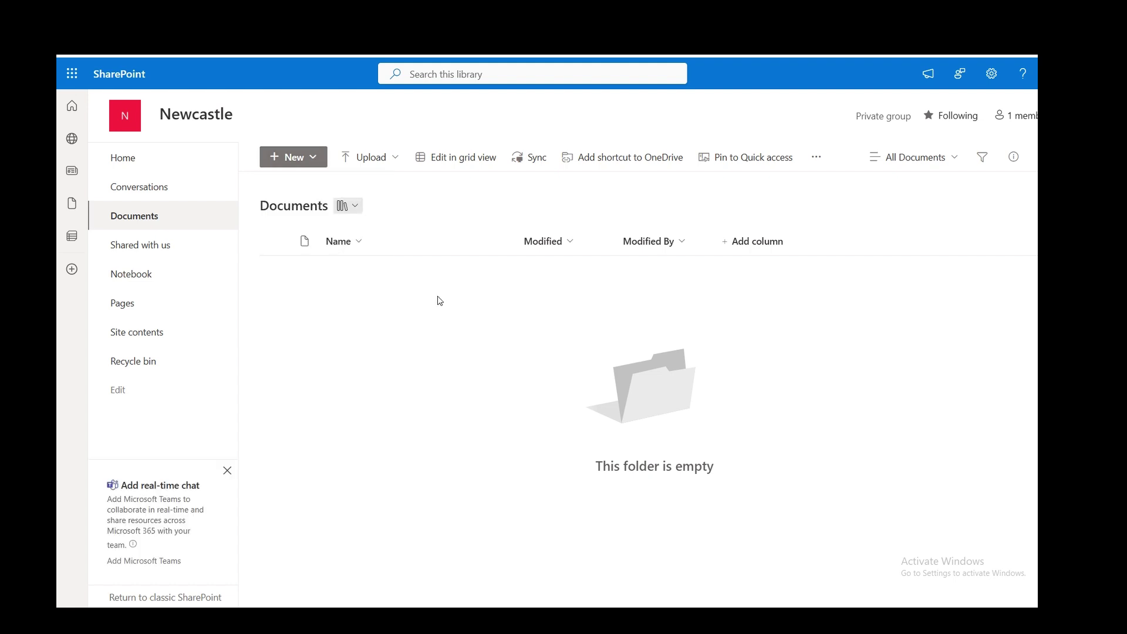
{"action": "left_click", "coordinate": [373, 165]}
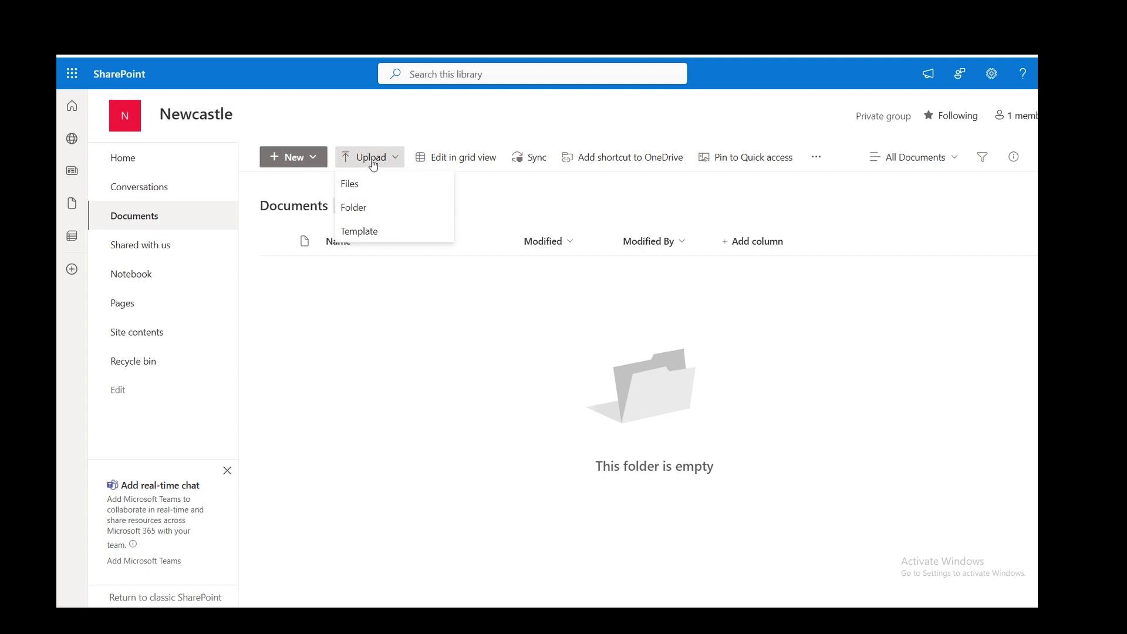
{"action": "left_click", "coordinate": [352, 185]}
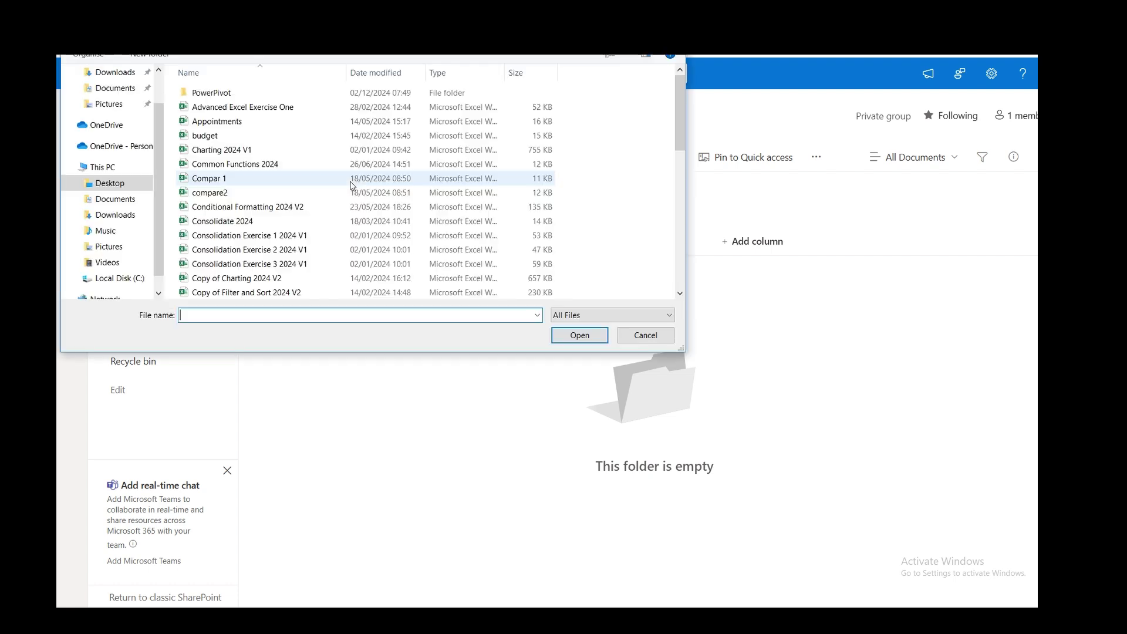
{"action": "double_click", "coordinate": [217, 153]}
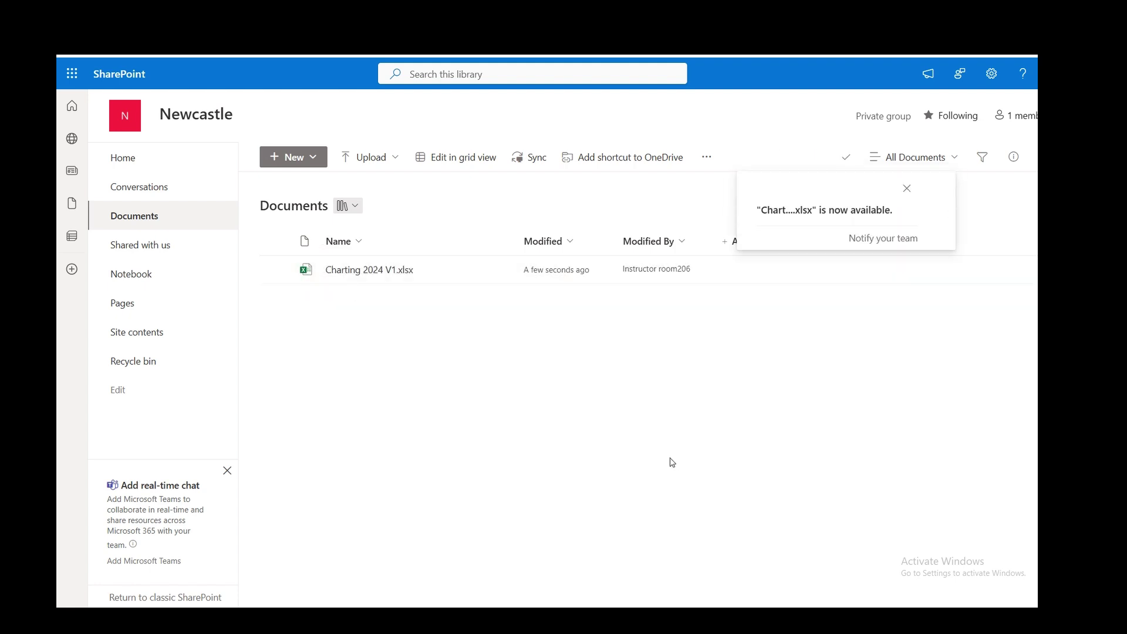
Step: On the home page, change the 'Learn how to add a page' quick link to open Charting 2024 V1.xlsx
{"action": "left_click", "coordinate": [142, 168]}
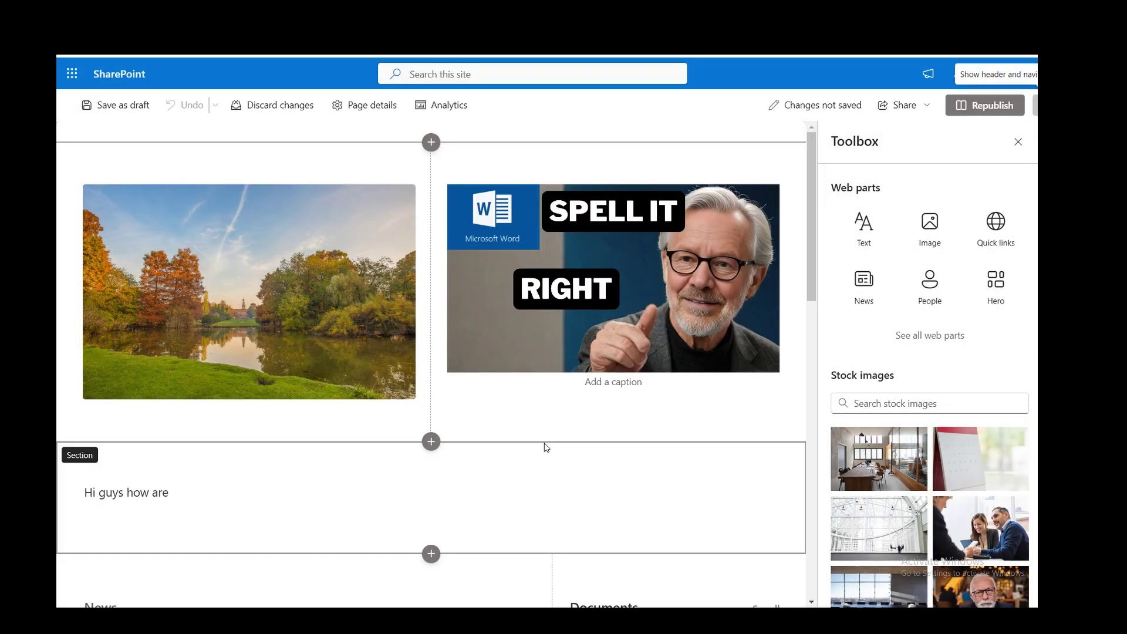
{"action": "scroll", "coordinate": [544, 445], "scroll_direction": "down", "scroll_amount": 2}
{"action": "scroll", "coordinate": [544, 448], "scroll_direction": "down", "scroll_amount": 6}
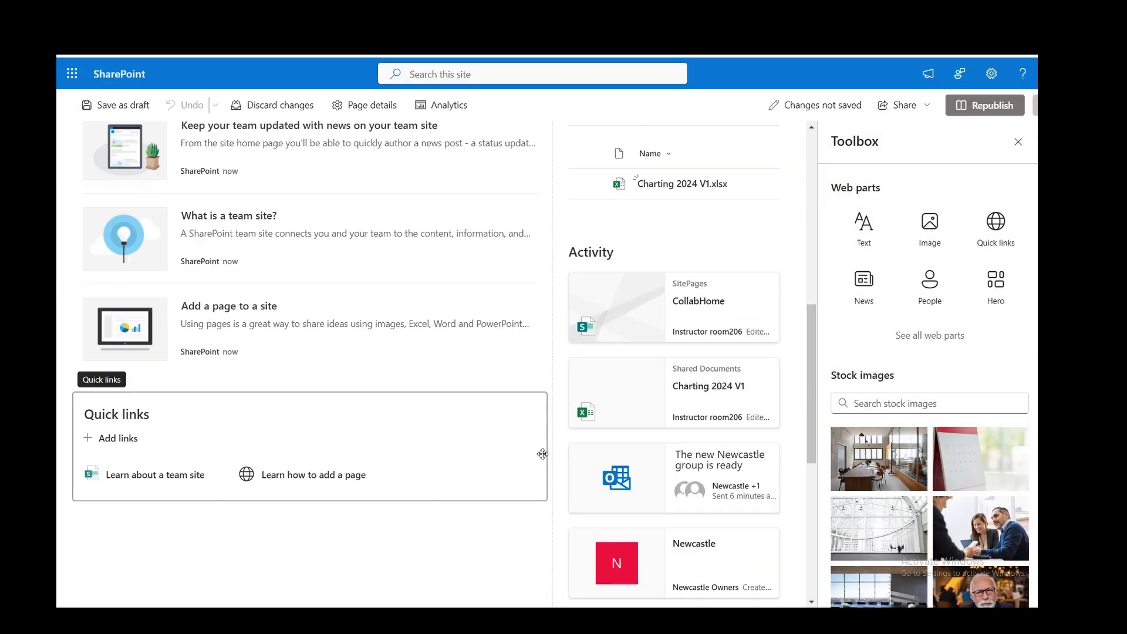
{"action": "left_click", "coordinate": [249, 476]}
{"action": "mouse_move", "coordinate": [247, 474]}
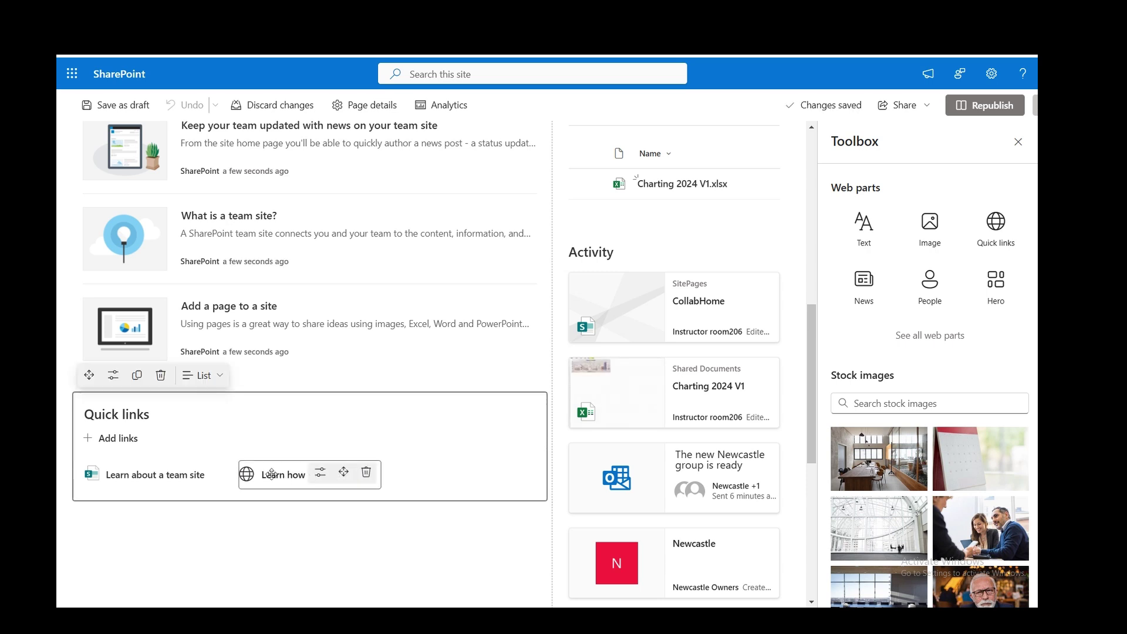
{"action": "left_click", "coordinate": [321, 473]}
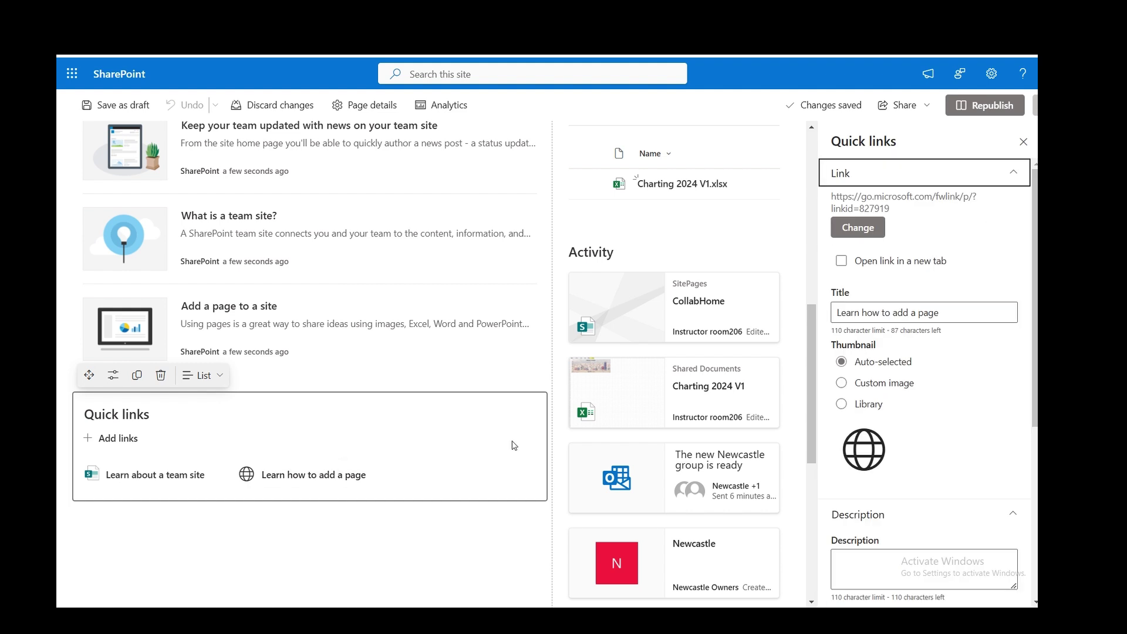
{"action": "left_click", "coordinate": [866, 229]}
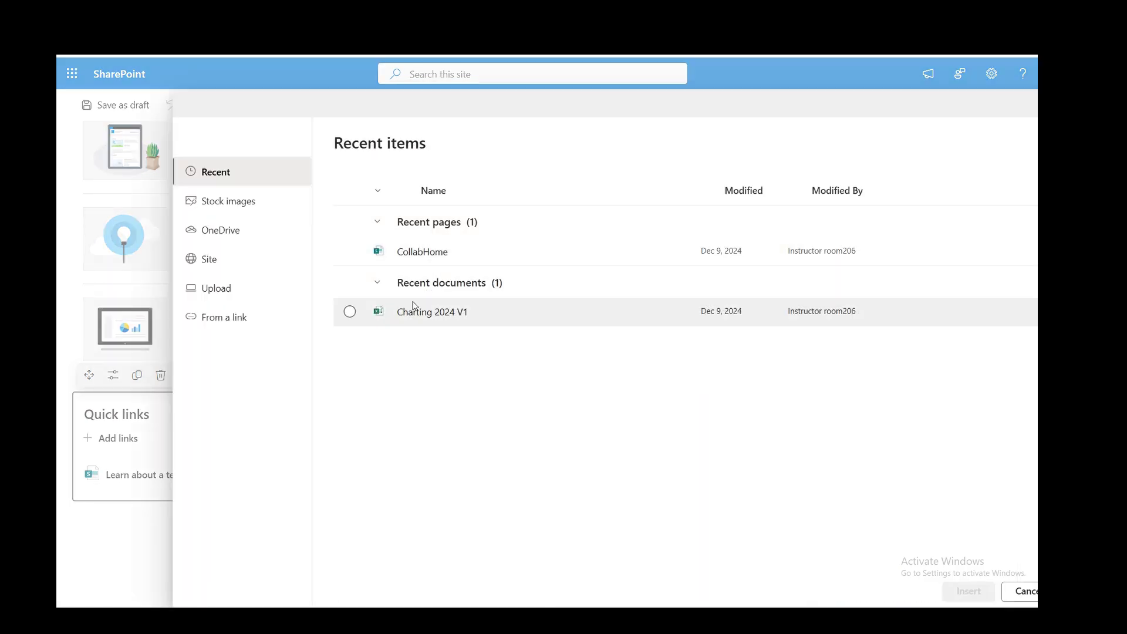
{"action": "left_click", "coordinate": [351, 312]}
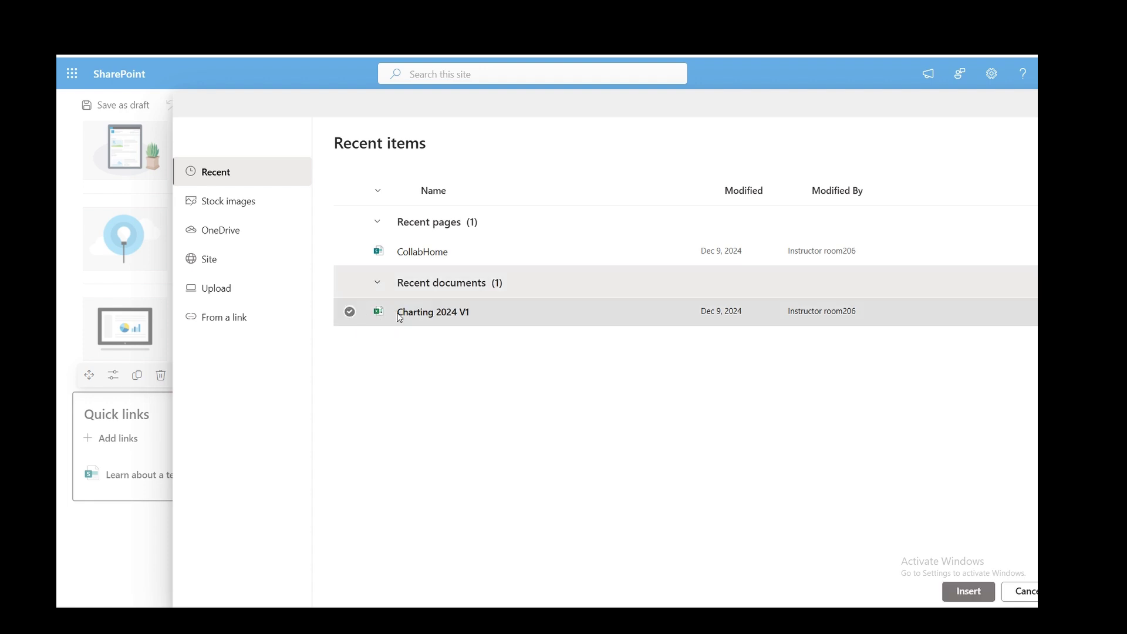
{"action": "left_click", "coordinate": [969, 599]}
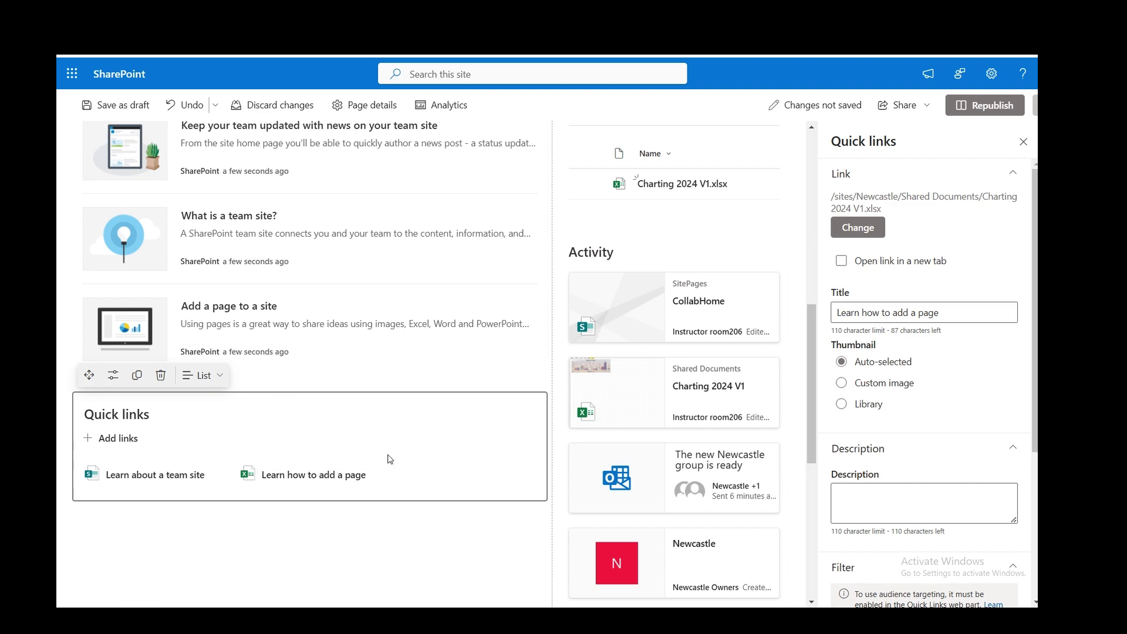
Step: Republish the home page again so the workbook quick link goes live
{"action": "scroll", "coordinate": [646, 488], "scroll_direction": "up", "scroll_amount": 3}
{"action": "scroll", "coordinate": [646, 488], "scroll_direction": "up", "scroll_amount": 5}
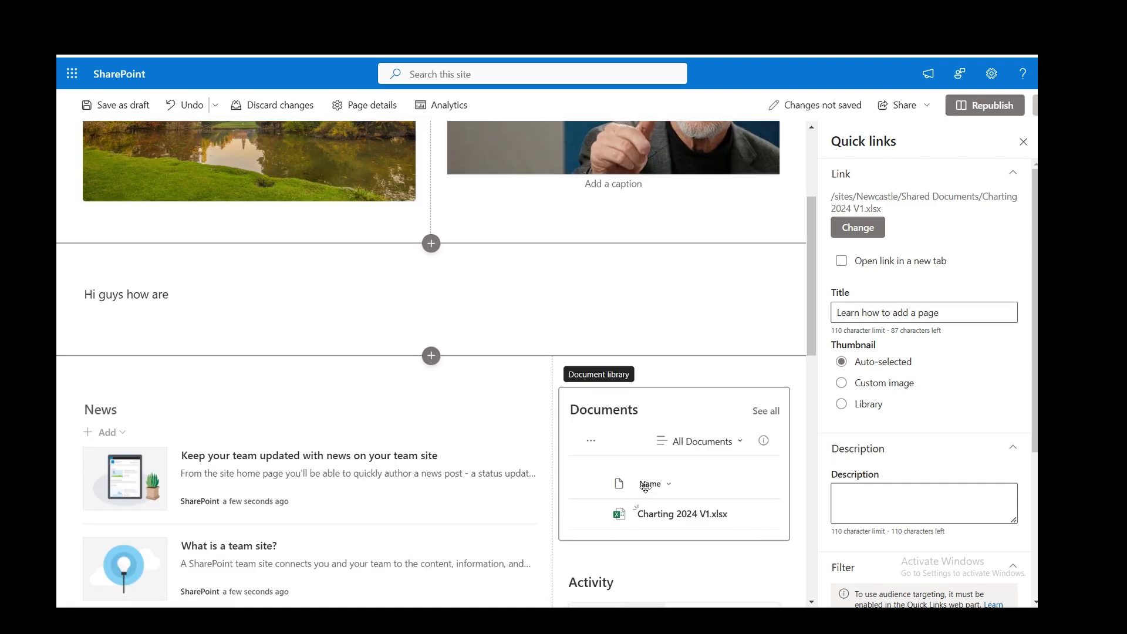
{"action": "left_click", "coordinate": [978, 113]}
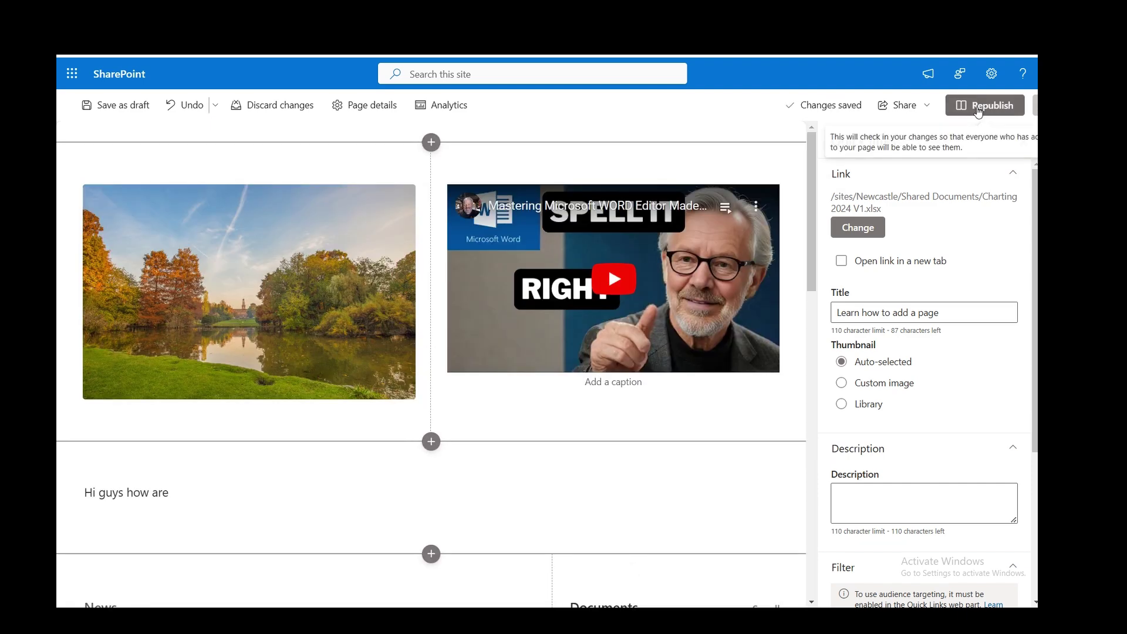
{"action": "left_click", "coordinate": [905, 226]}
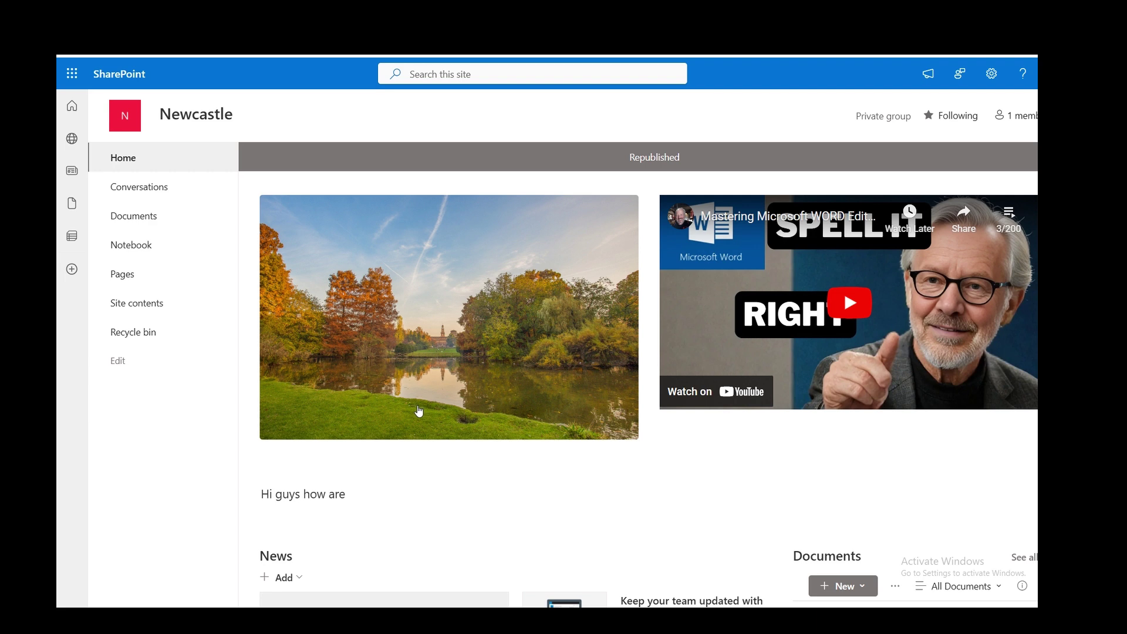
{"action": "scroll", "coordinate": [415, 411], "scroll_direction": "down", "scroll_amount": 3}
{"action": "scroll", "coordinate": [415, 410], "scroll_direction": "up", "scroll_amount": 3}
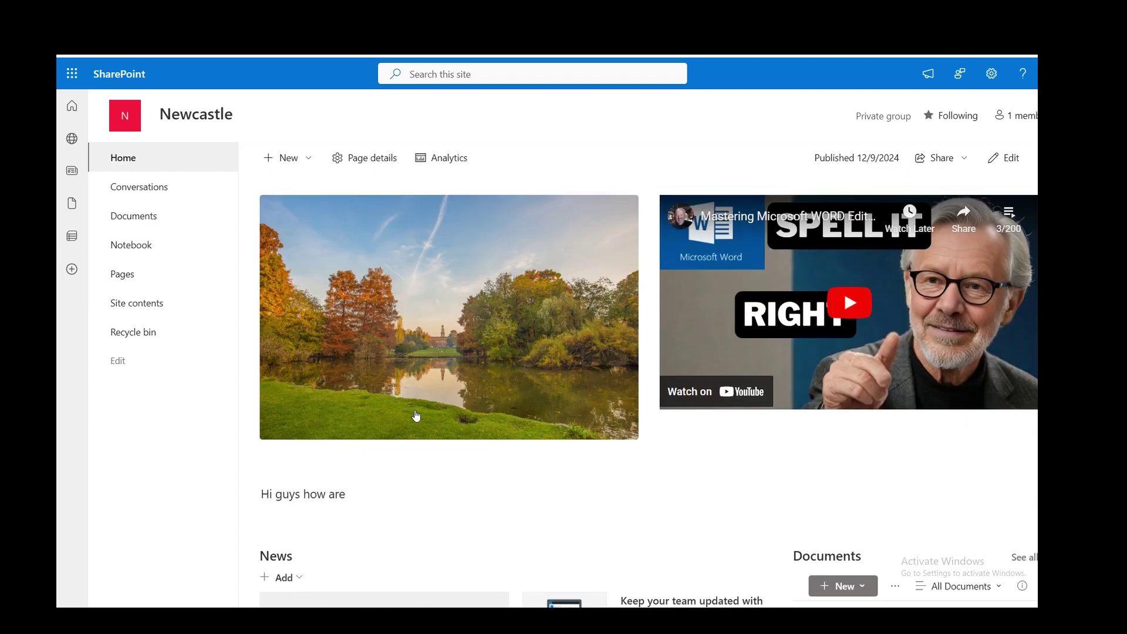
Step: Start a new news post from New > News post and begin the 'I'm new at this' guided tour
{"action": "left_click", "coordinate": [309, 159]}
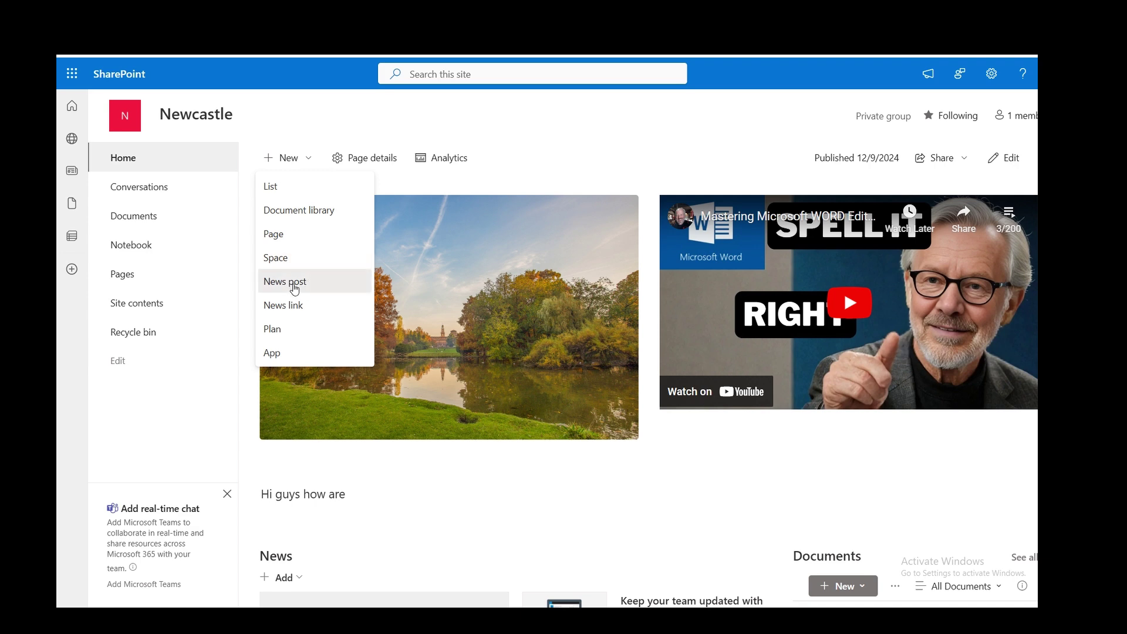
{"action": "left_click", "coordinate": [295, 288]}
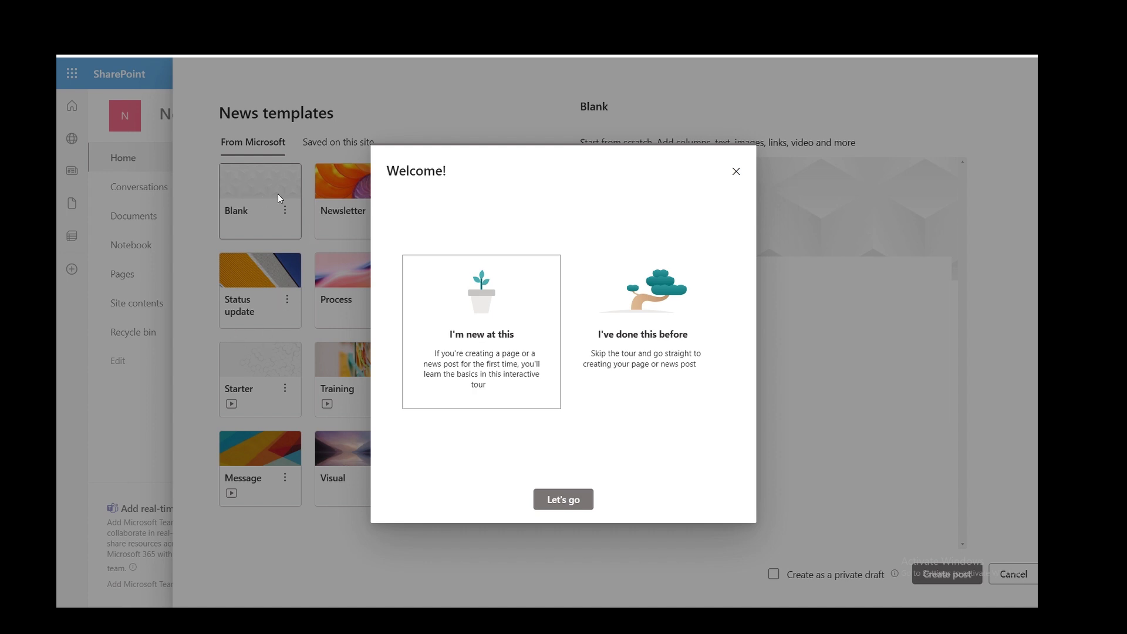
{"action": "left_click", "coordinate": [564, 500]}
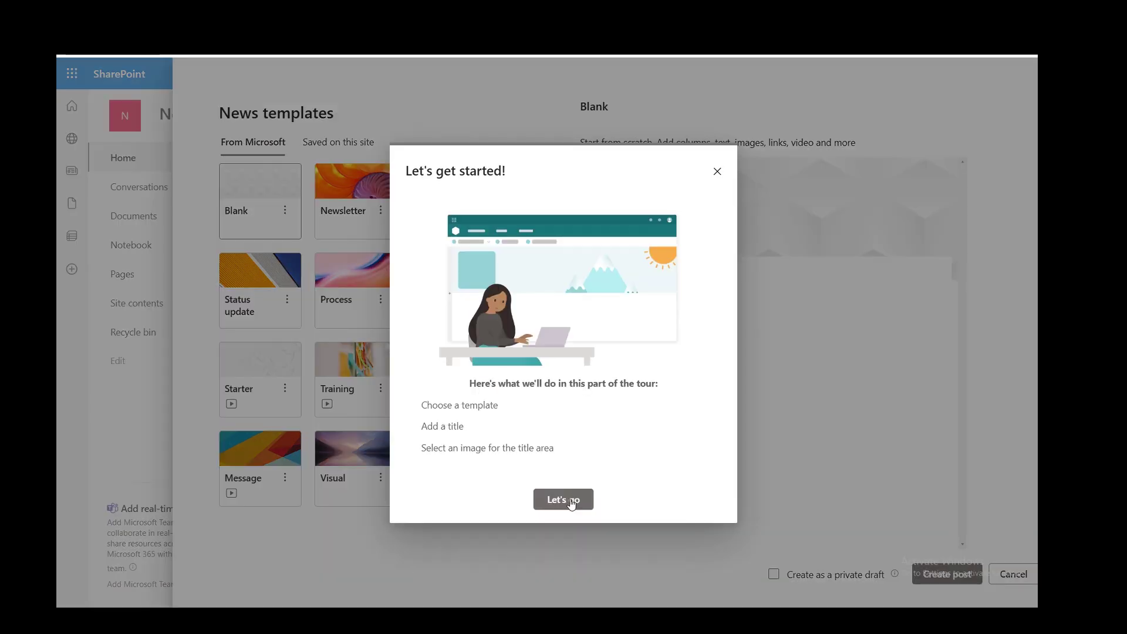
{"action": "left_click", "coordinate": [571, 502]}
Step: Create a news post from the Blank template and title it 'Waterloo'
{"action": "left_click", "coordinate": [932, 572]}
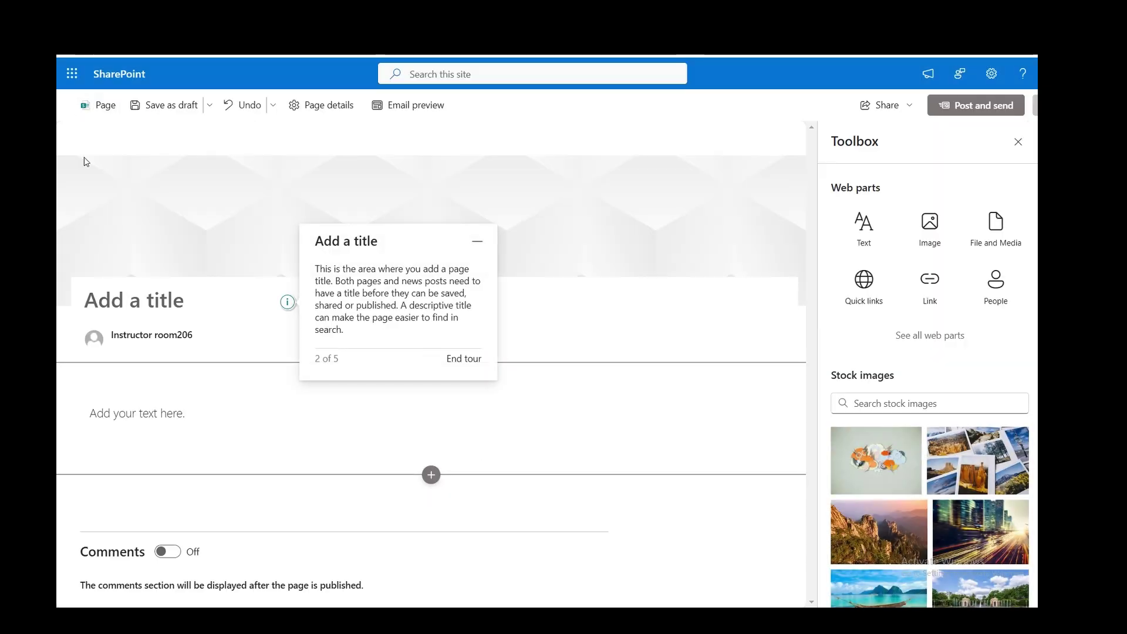
{"action": "left_click", "coordinate": [108, 305]}
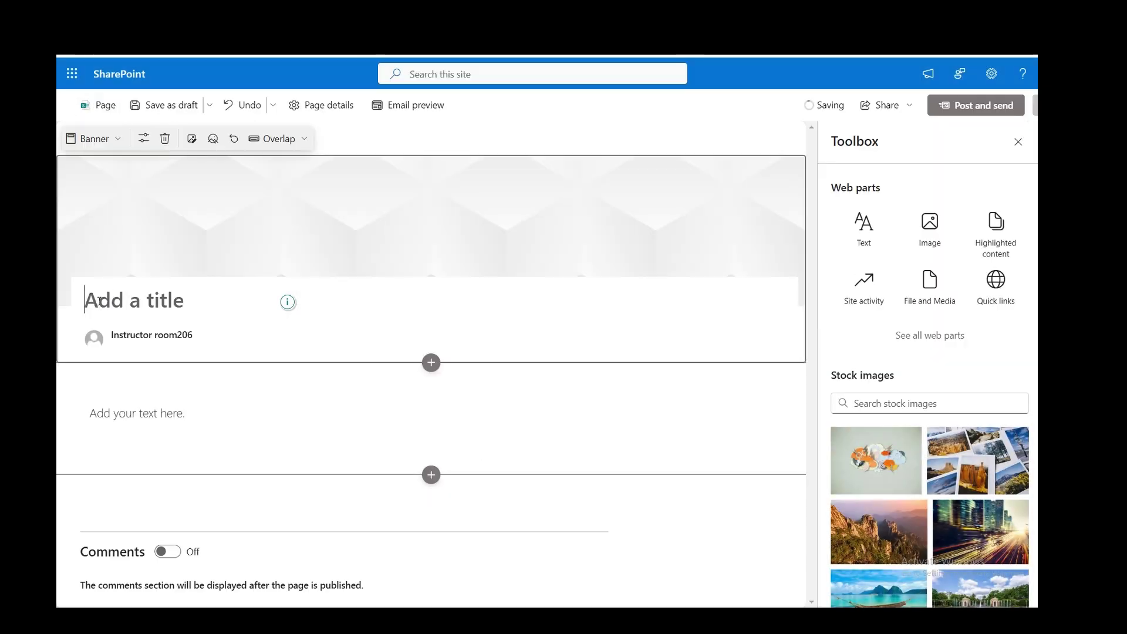
{"action": "type", "text": "Waterloo"}
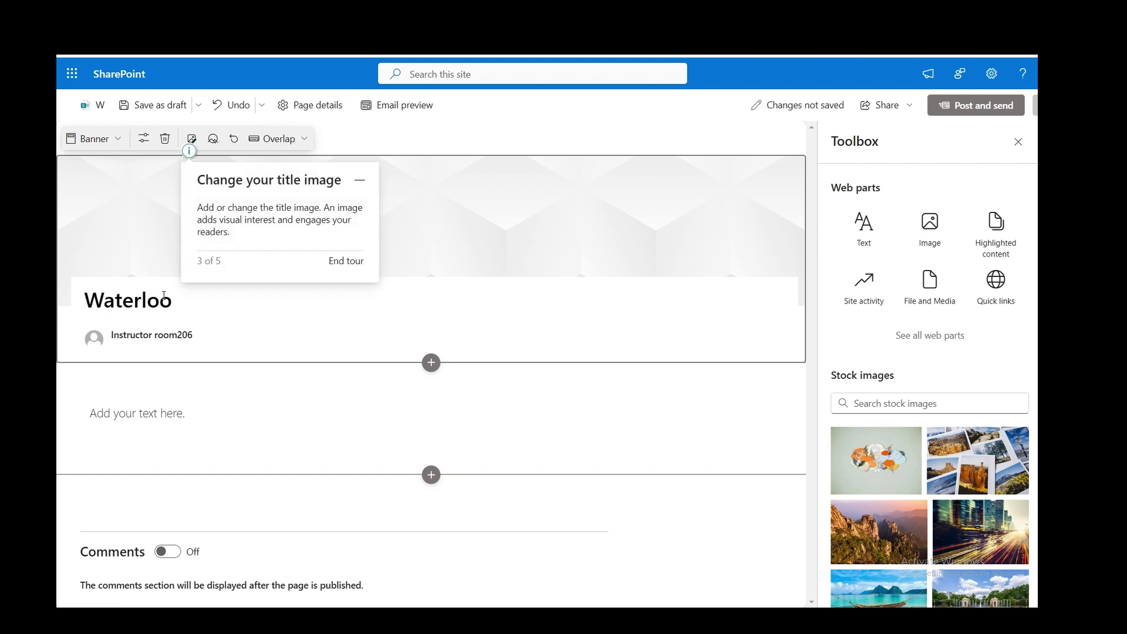
{"action": "left_click", "coordinate": [427, 365]}
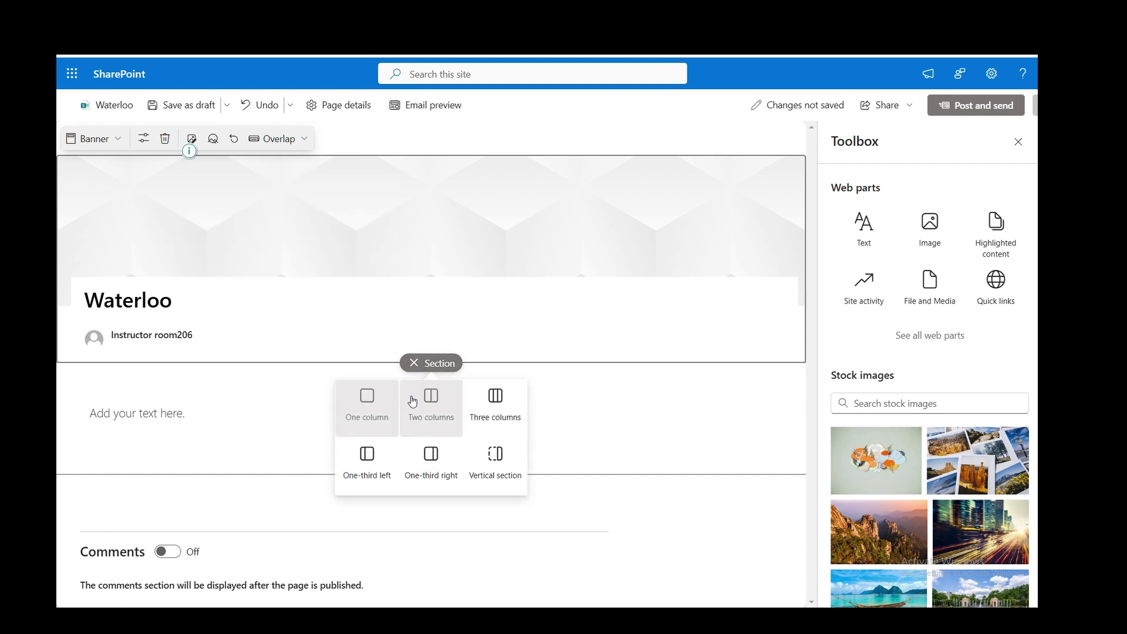
Step: Add a one-column section holding the hands-in-a-circle stock photo below the title
{"action": "left_click", "coordinate": [365, 400]}
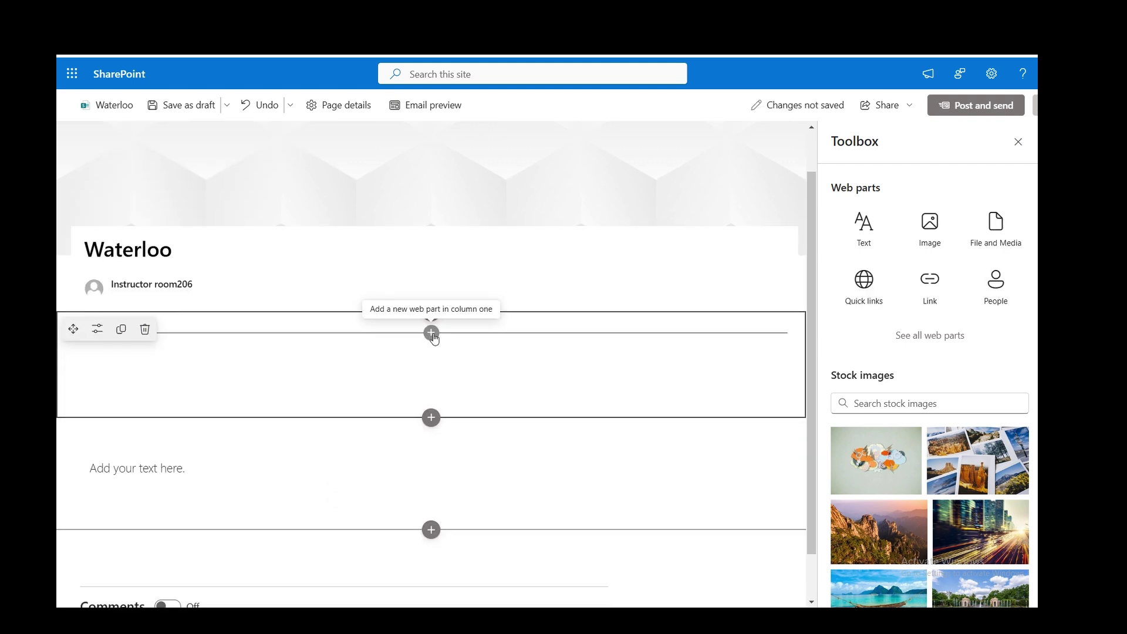
{"action": "left_click", "coordinate": [431, 333]}
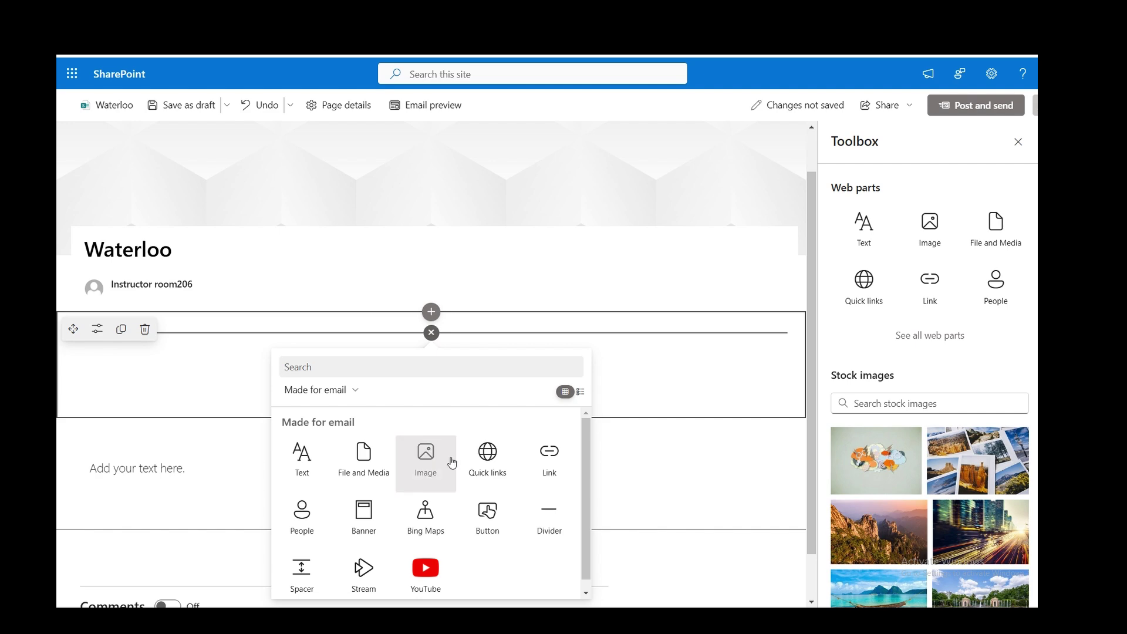
{"action": "left_click", "coordinate": [434, 454]}
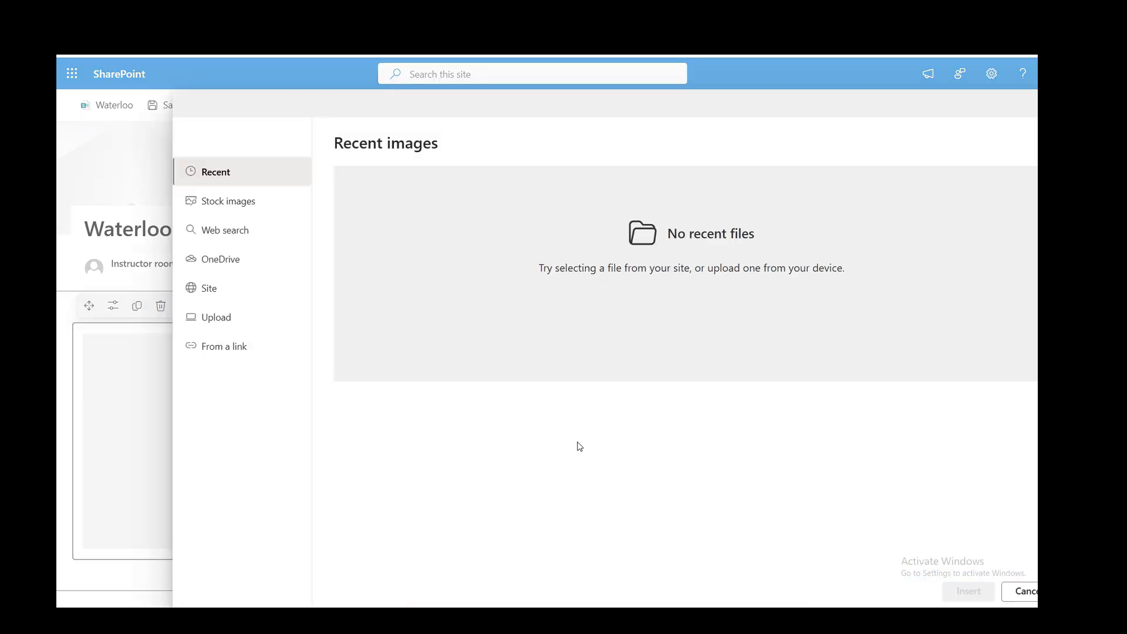
{"action": "left_click", "coordinate": [255, 210]}
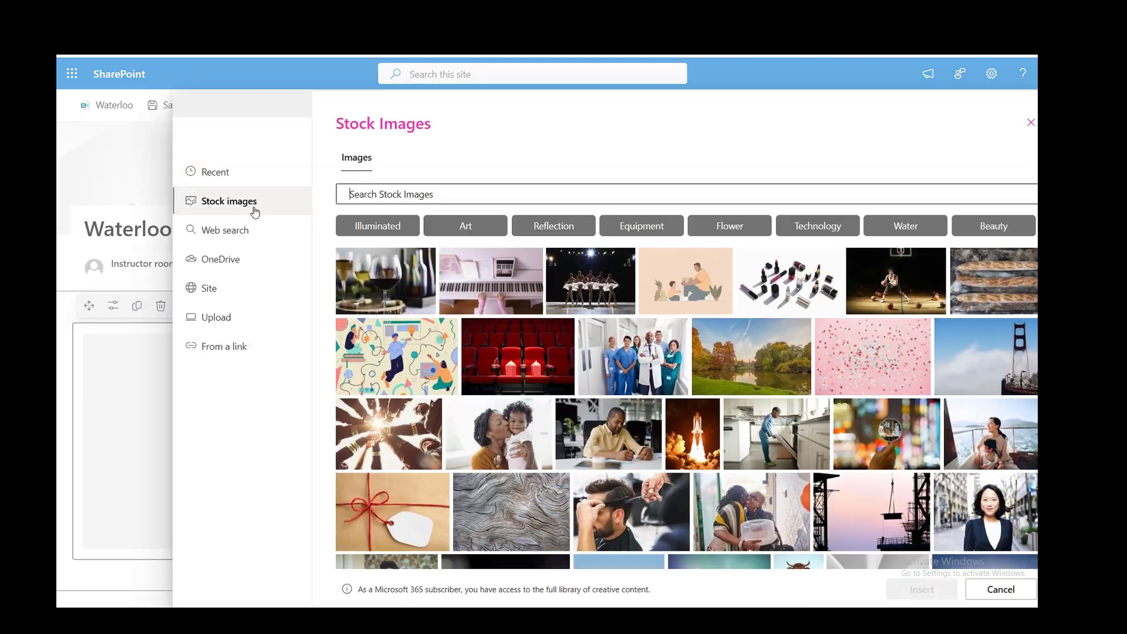
{"action": "left_click", "coordinate": [420, 437]}
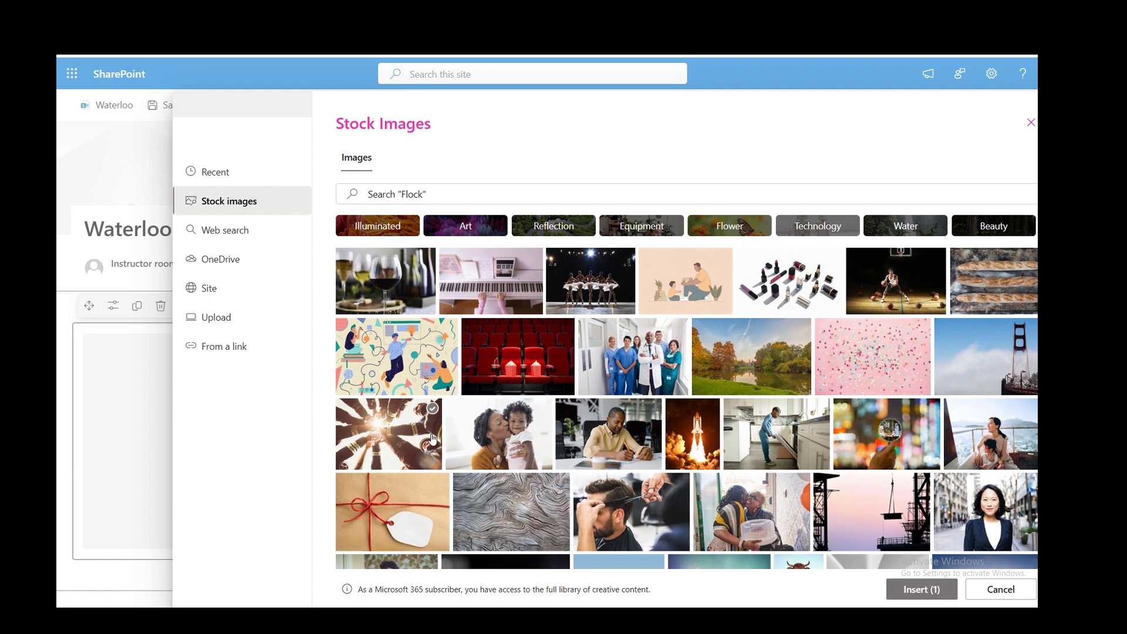
{"action": "left_click", "coordinate": [923, 588]}
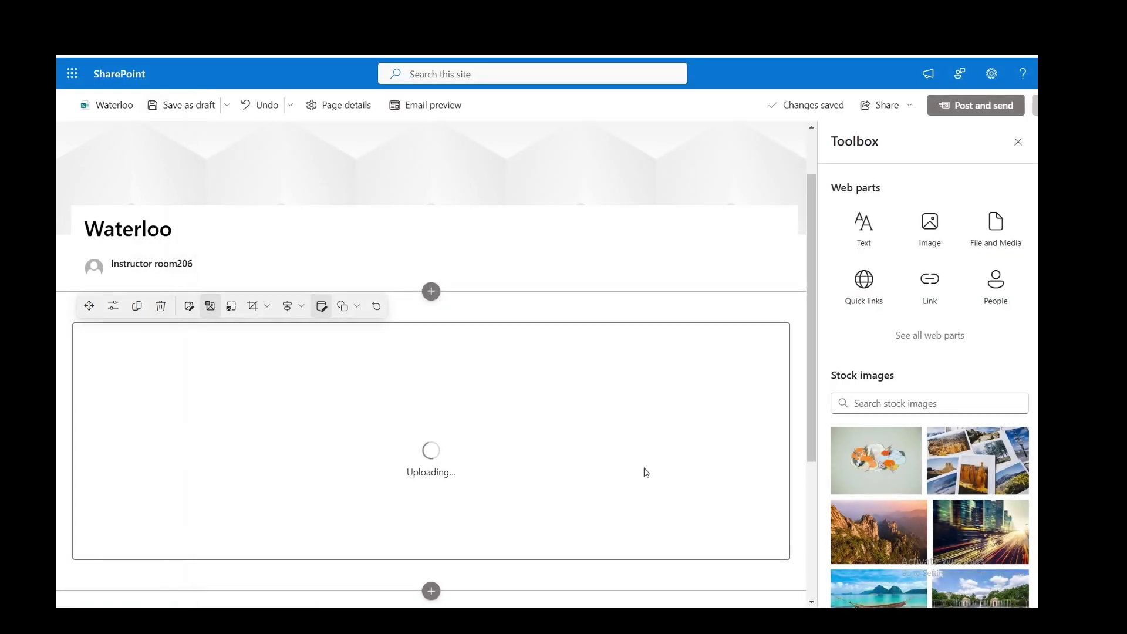
{"action": "scroll", "coordinate": [410, 223], "scroll_direction": "up", "scroll_amount": 1}
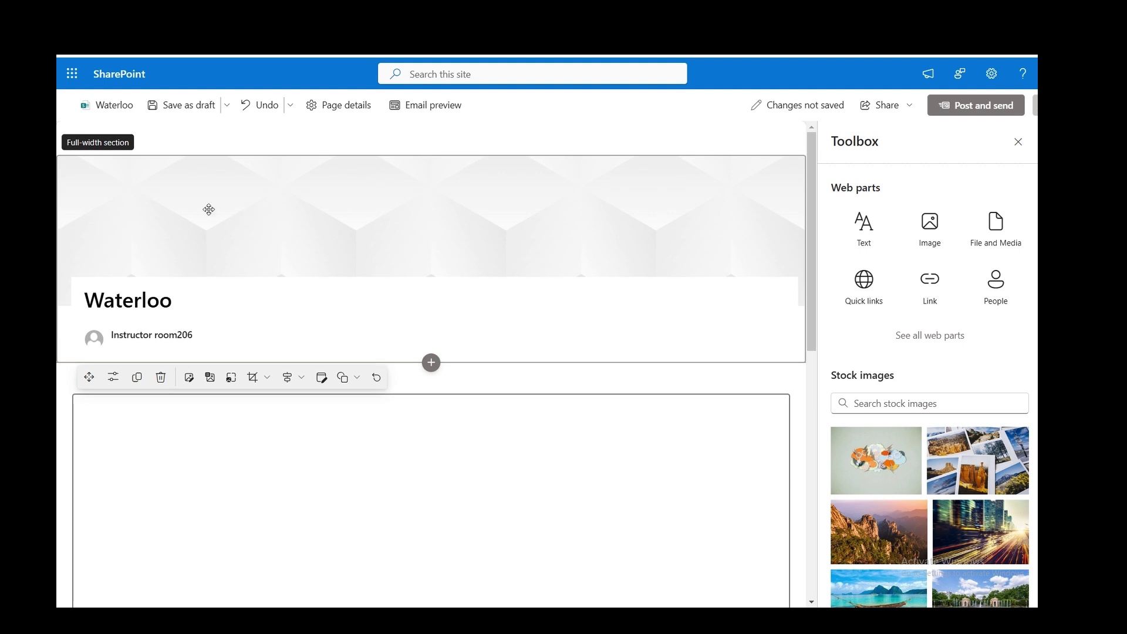
Step: Replace the title banner's background with a stock photo
{"action": "left_click", "coordinate": [267, 208]}
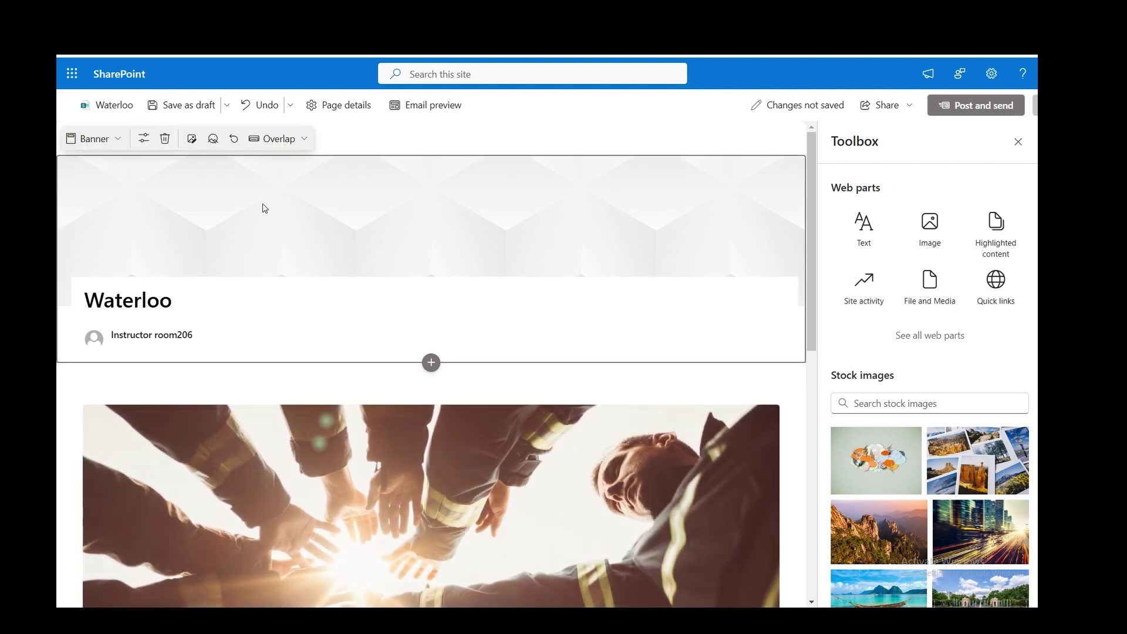
{"action": "left_click", "coordinate": [192, 139]}
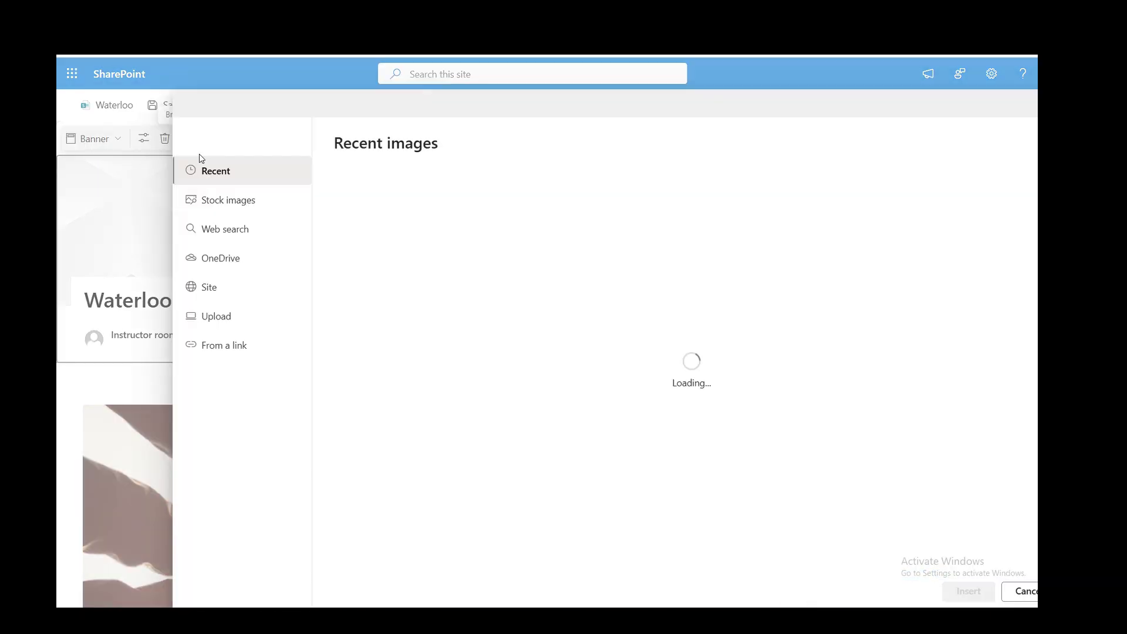
{"action": "left_click", "coordinate": [230, 200]}
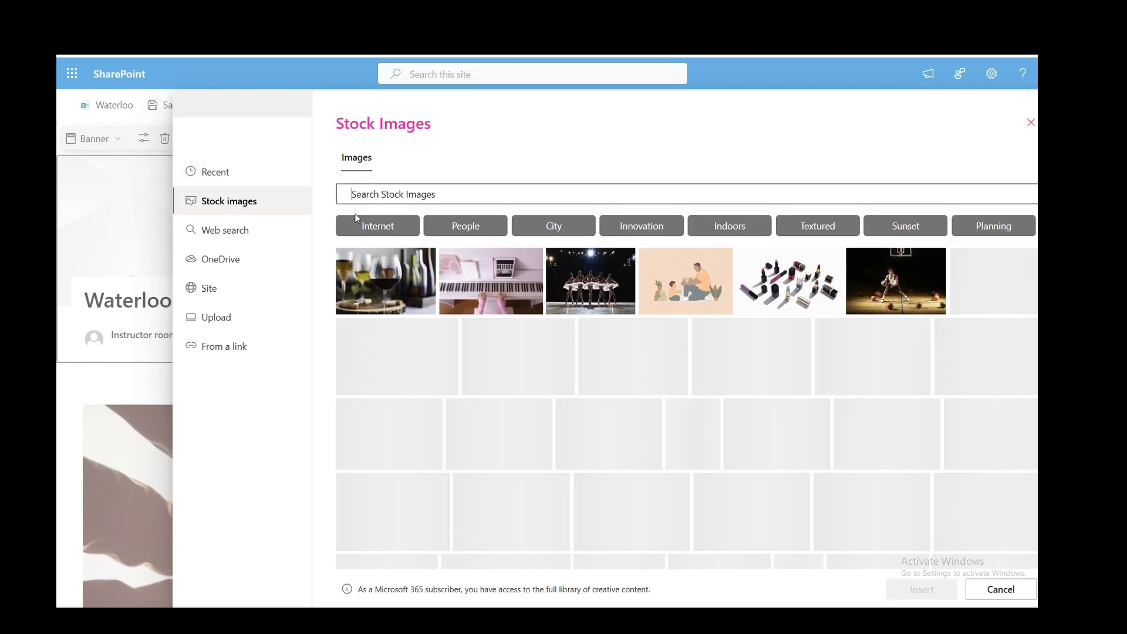
{"action": "left_click", "coordinate": [771, 516]}
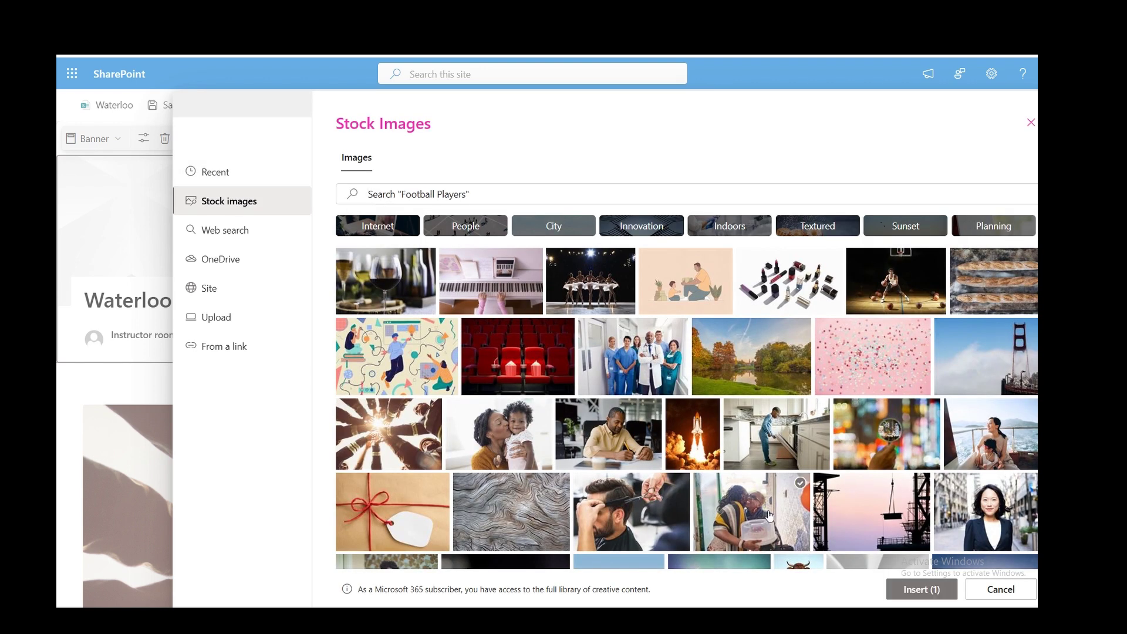
{"action": "left_click", "coordinate": [936, 589]}
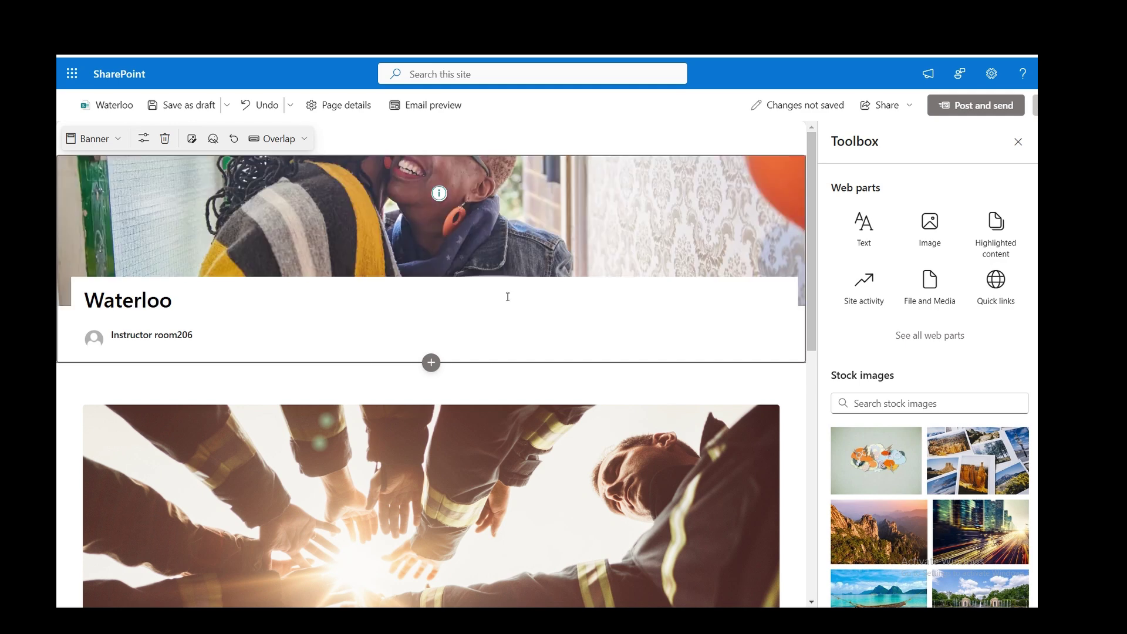
{"action": "scroll", "coordinate": [508, 297], "scroll_direction": "down", "scroll_amount": 10}
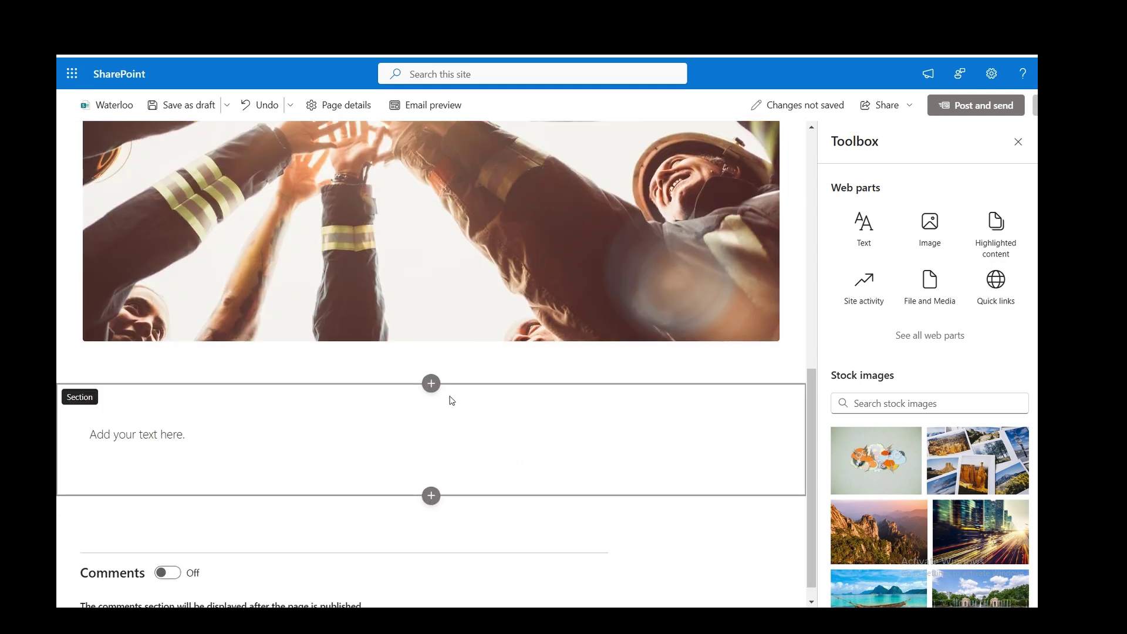
Step: Add a three-column section with a text block in column one and a wine-glasses stock photo in column two
{"action": "left_click", "coordinate": [437, 387]}
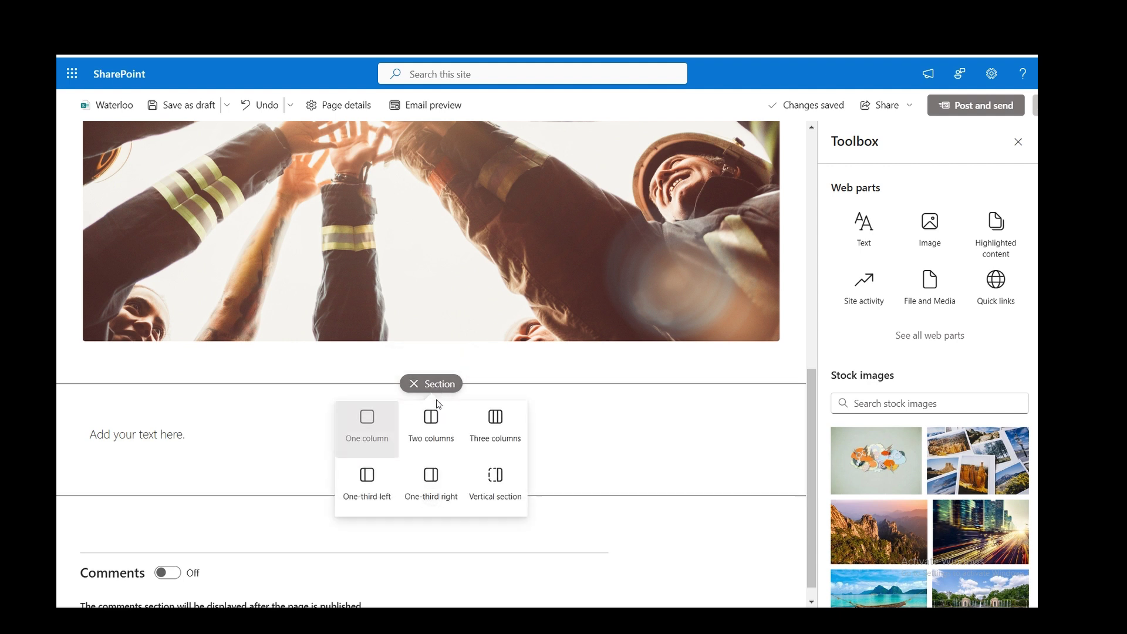
{"action": "left_click", "coordinate": [487, 419]}
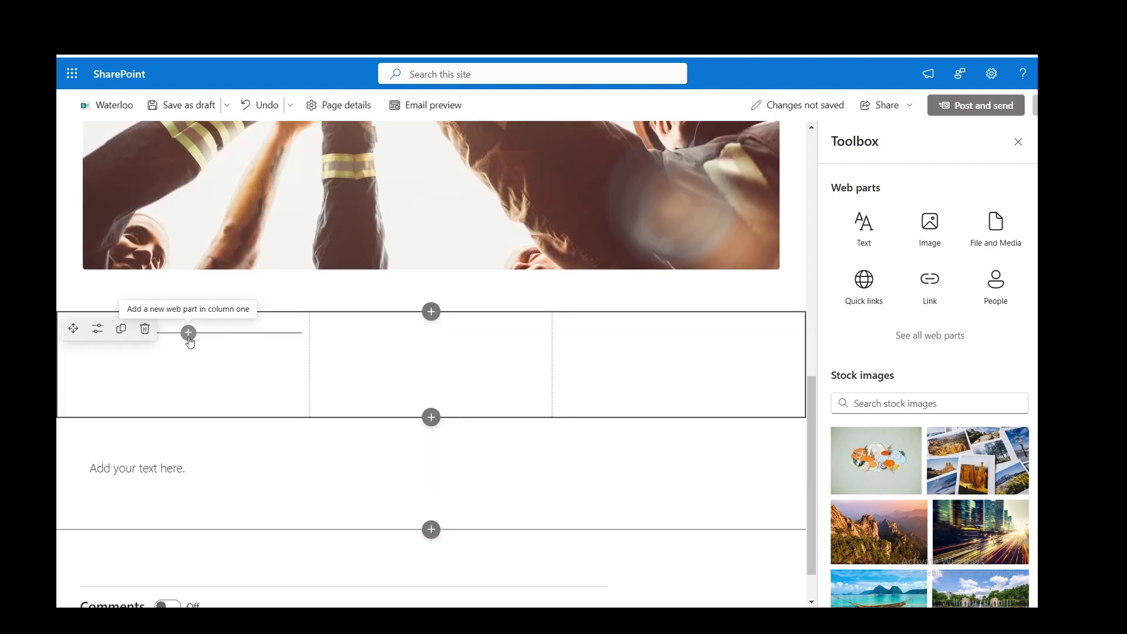
{"action": "left_click", "coordinate": [189, 332]}
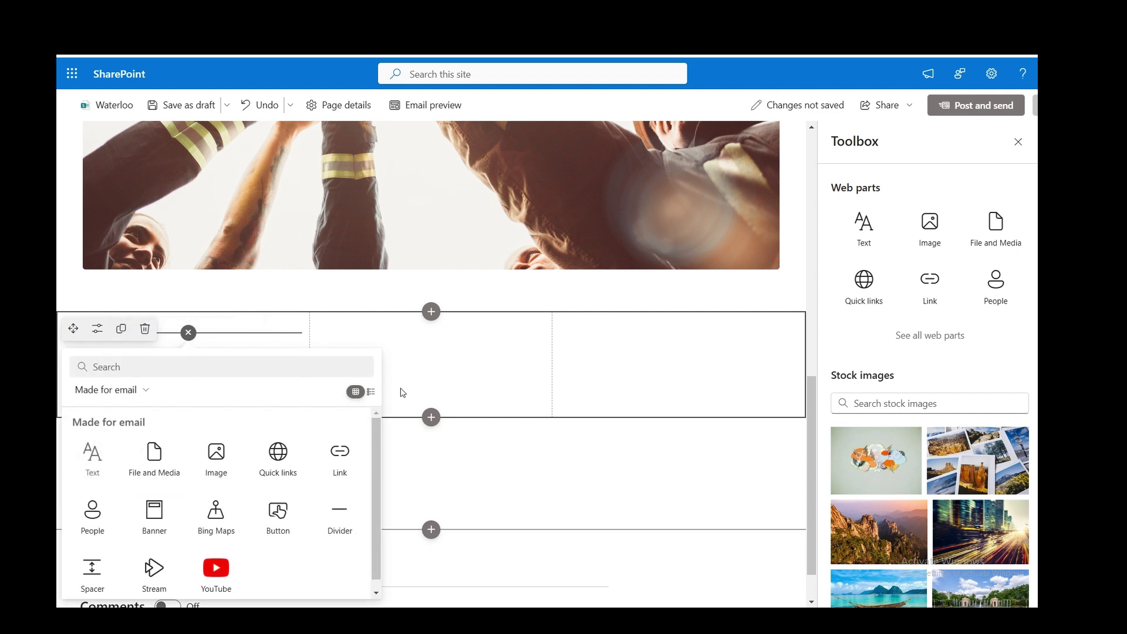
{"action": "left_click", "coordinate": [93, 452]}
{"action": "left_click", "coordinate": [432, 333]}
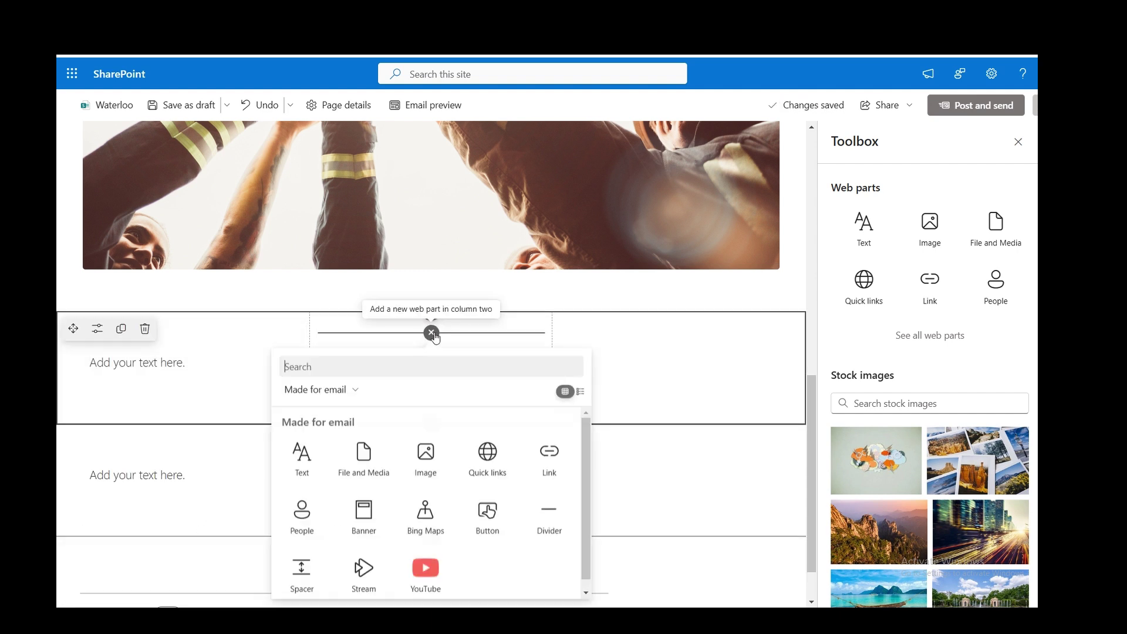
{"action": "left_click", "coordinate": [431, 458]}
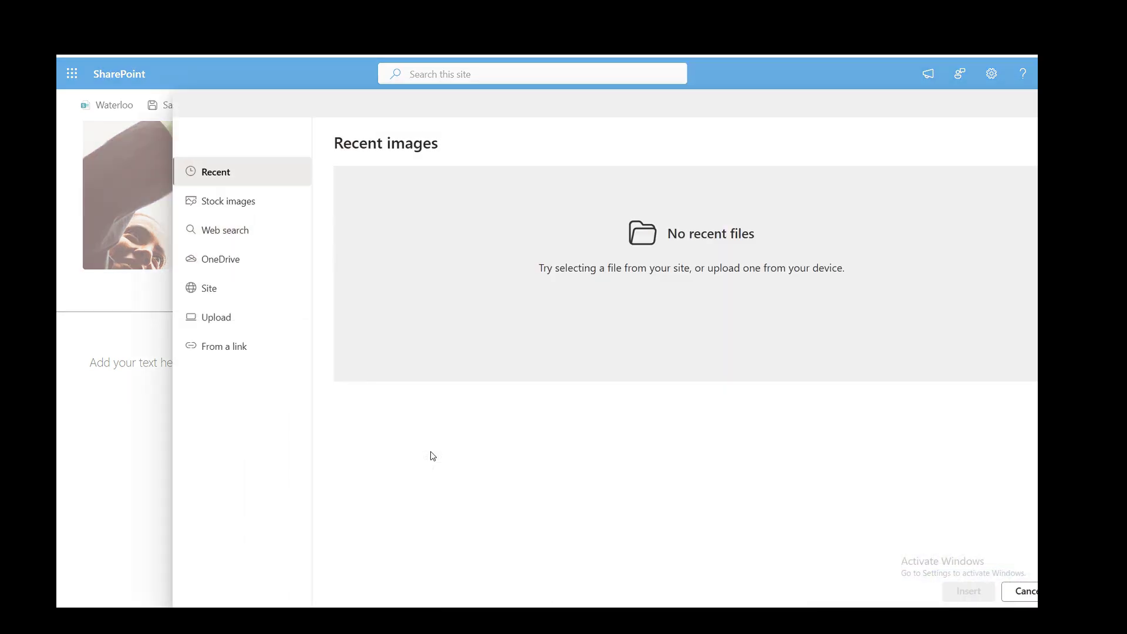
{"action": "left_click", "coordinate": [235, 215]}
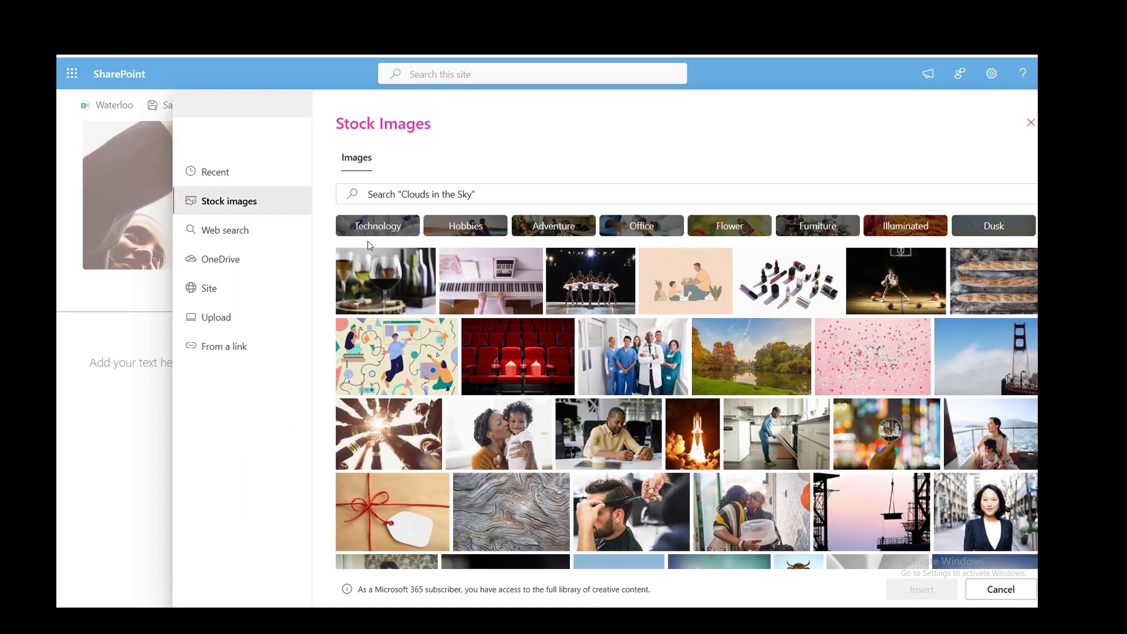
{"action": "left_click", "coordinate": [378, 270]}
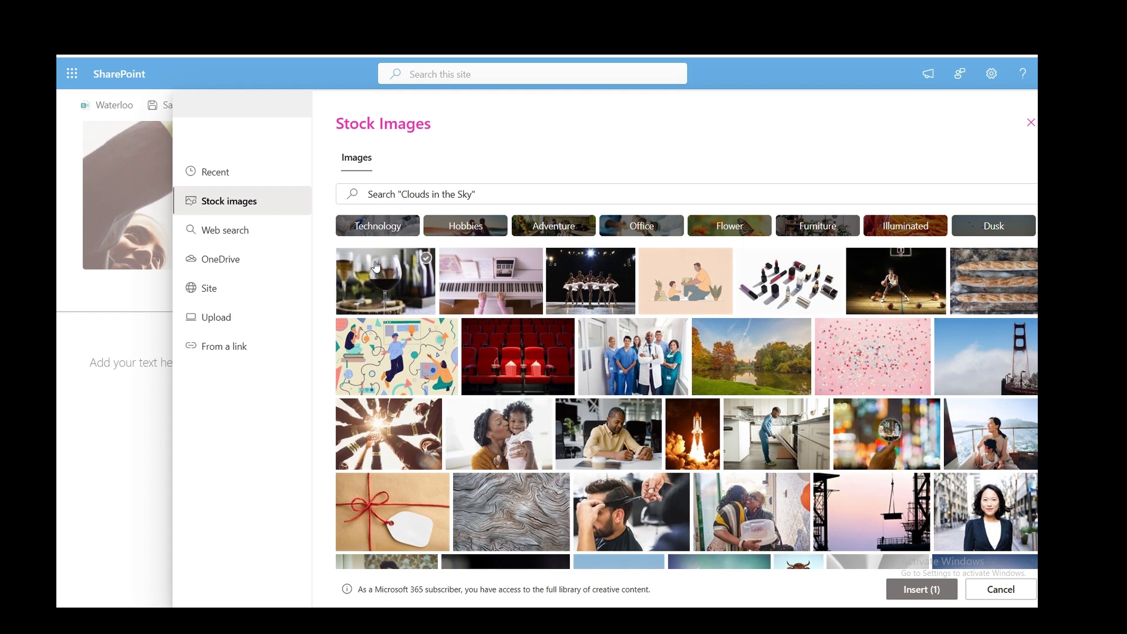
{"action": "left_click", "coordinate": [912, 591]}
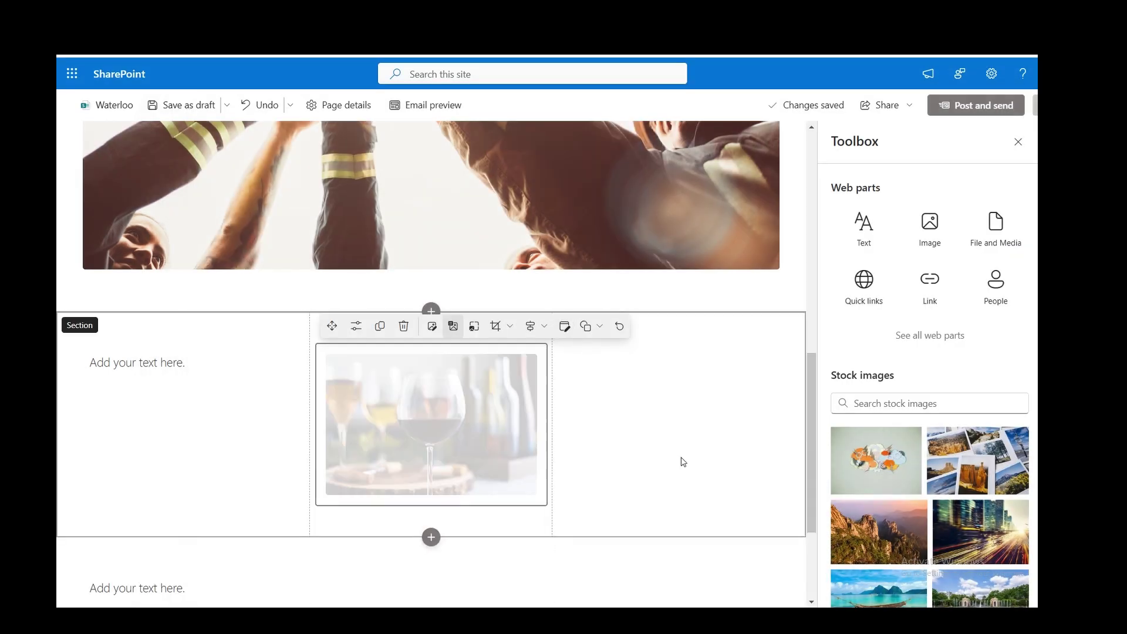
Step: Add a text block with 'gggfdfg' to column three and type 'fgfdgfdg' in column one
{"action": "left_click", "coordinate": [651, 384]}
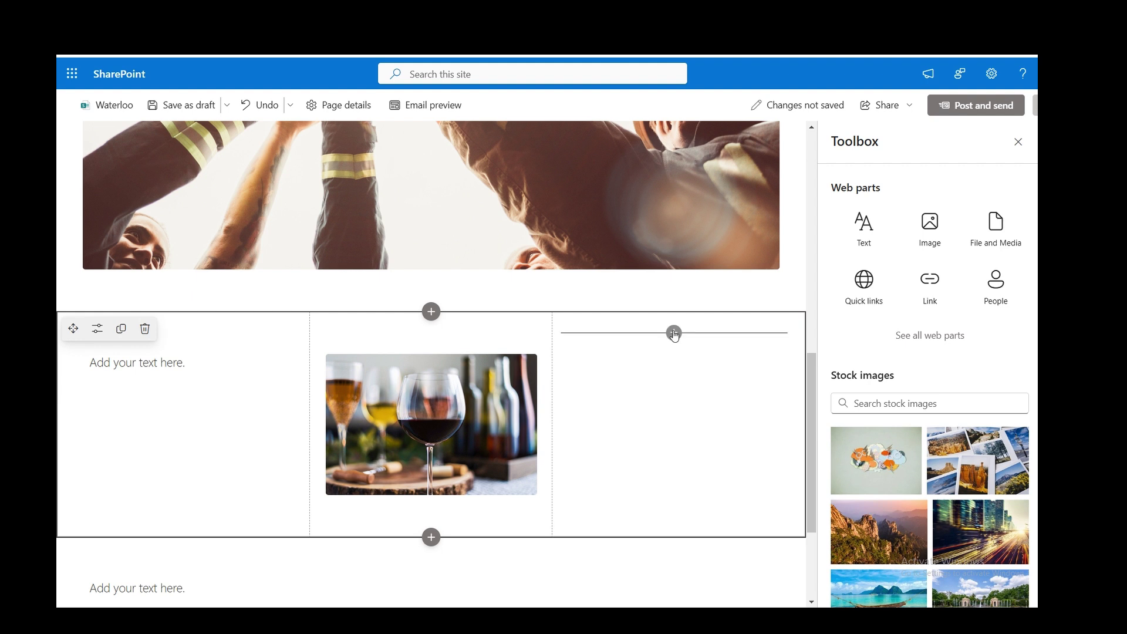
{"action": "left_click", "coordinate": [674, 333]}
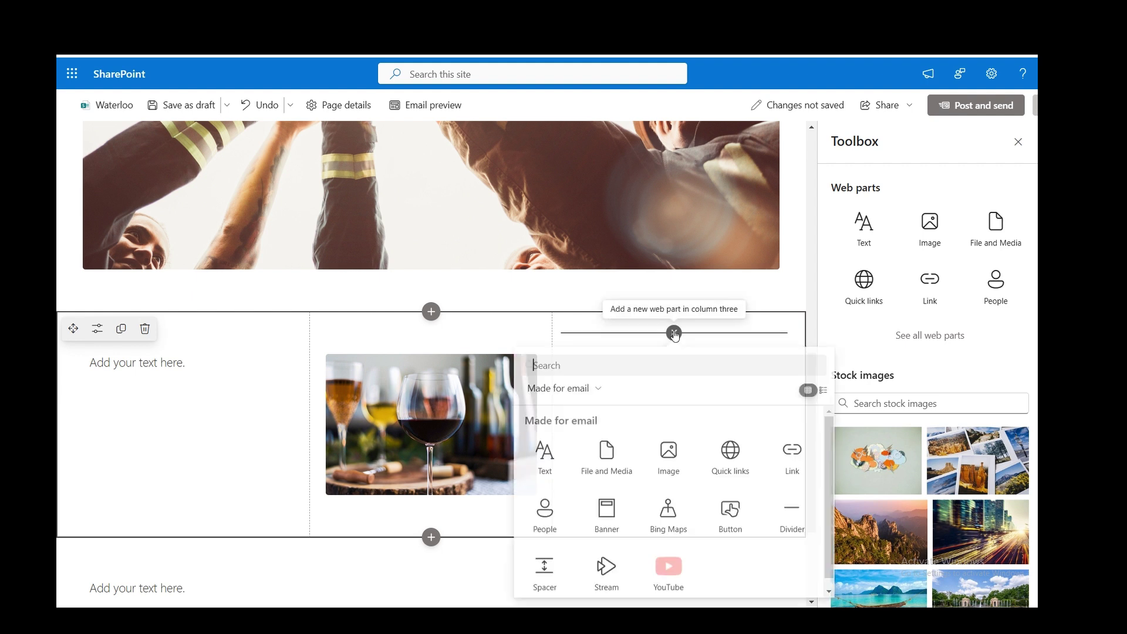
{"action": "left_click", "coordinate": [545, 453]}
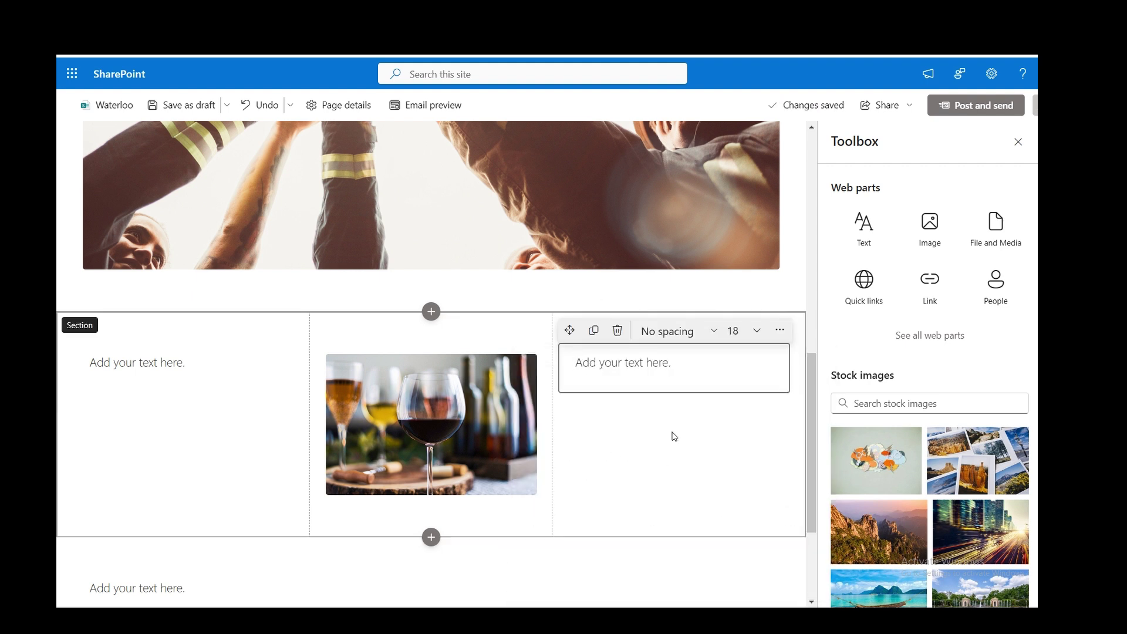
{"action": "type", "text": "gggfdfg"}
{"action": "left_click", "coordinate": [142, 382]}
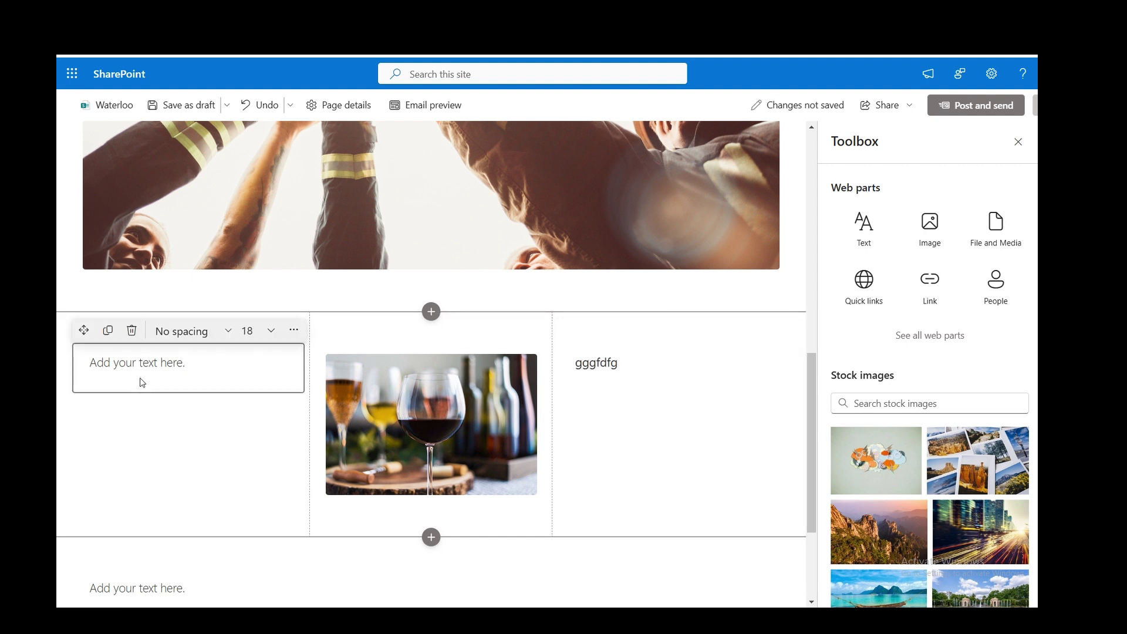
{"action": "type", "text": "fgfdgfdg"}
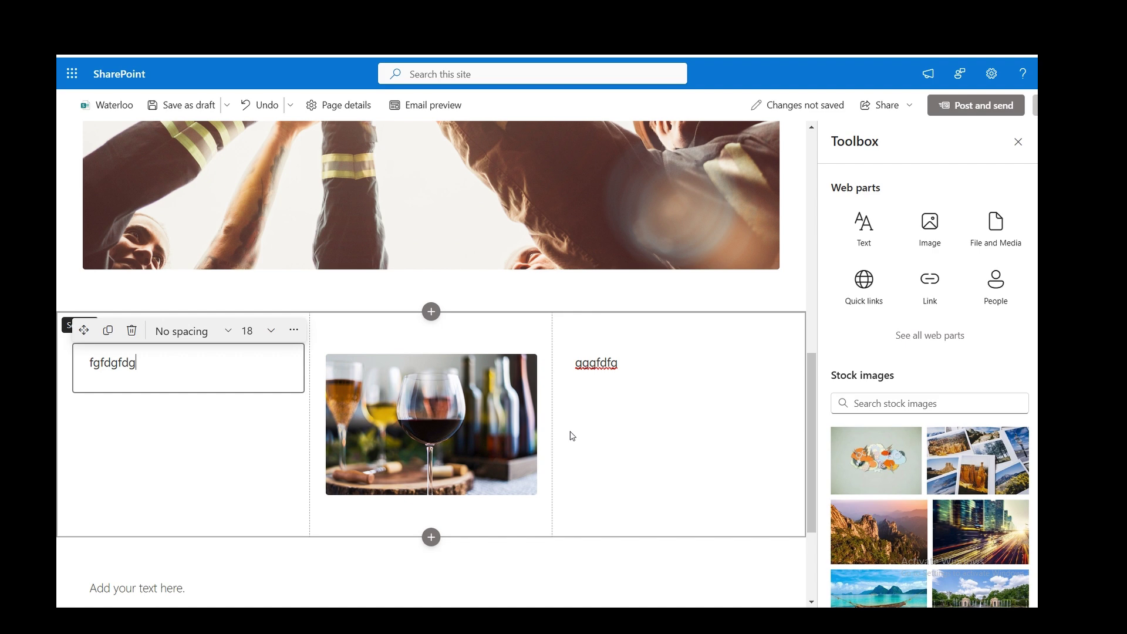
{"action": "scroll", "coordinate": [572, 436], "scroll_direction": "up", "scroll_amount": 15}
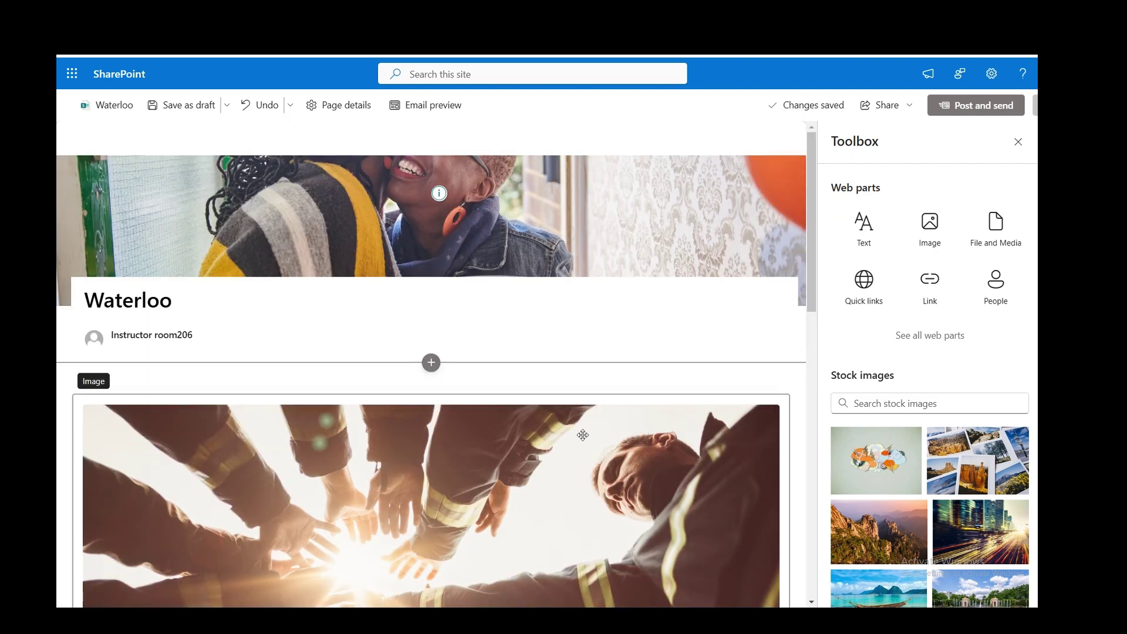
Step: Publish the Waterloo post without emailing it, then check it under News on the Newcastle home page
{"action": "left_click", "coordinate": [949, 111]}
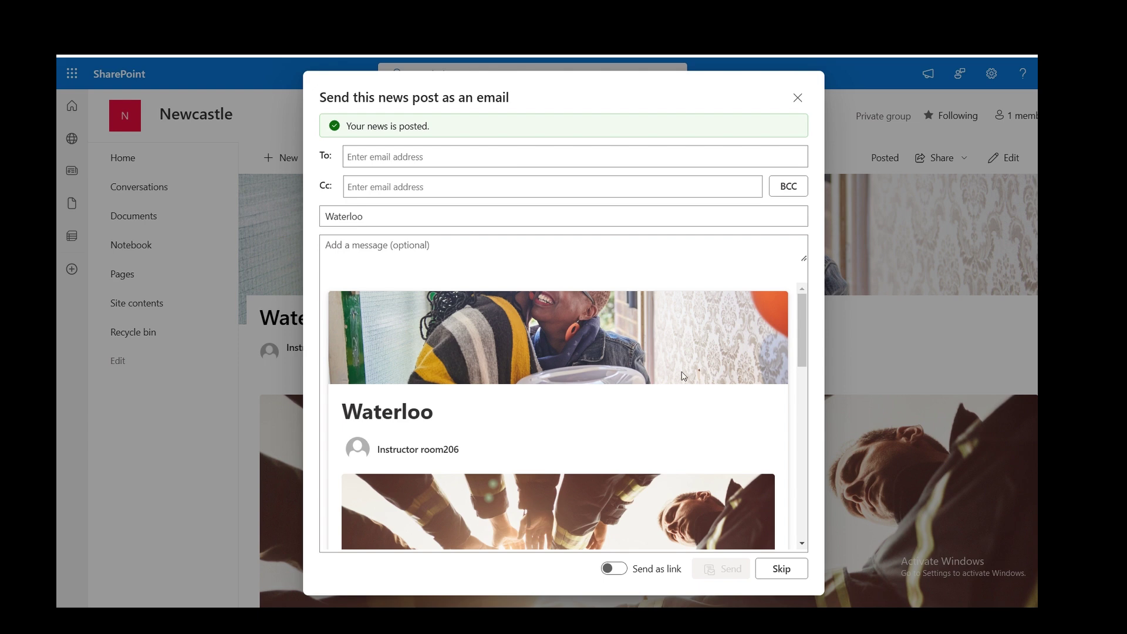
{"action": "left_click", "coordinate": [782, 569]}
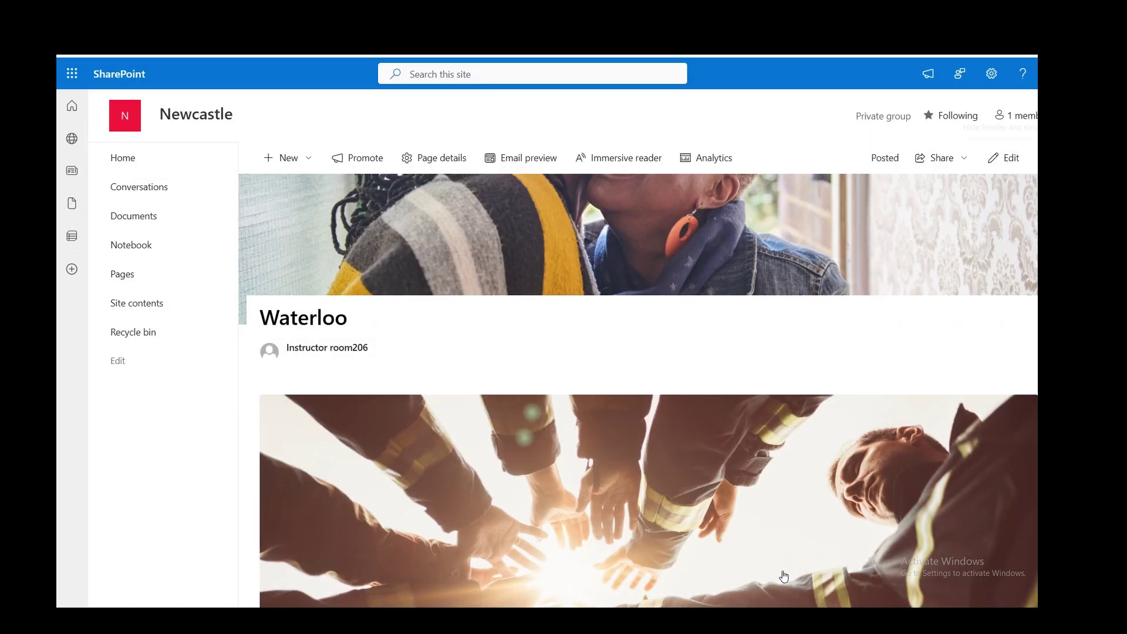
{"action": "left_click", "coordinate": [135, 166]}
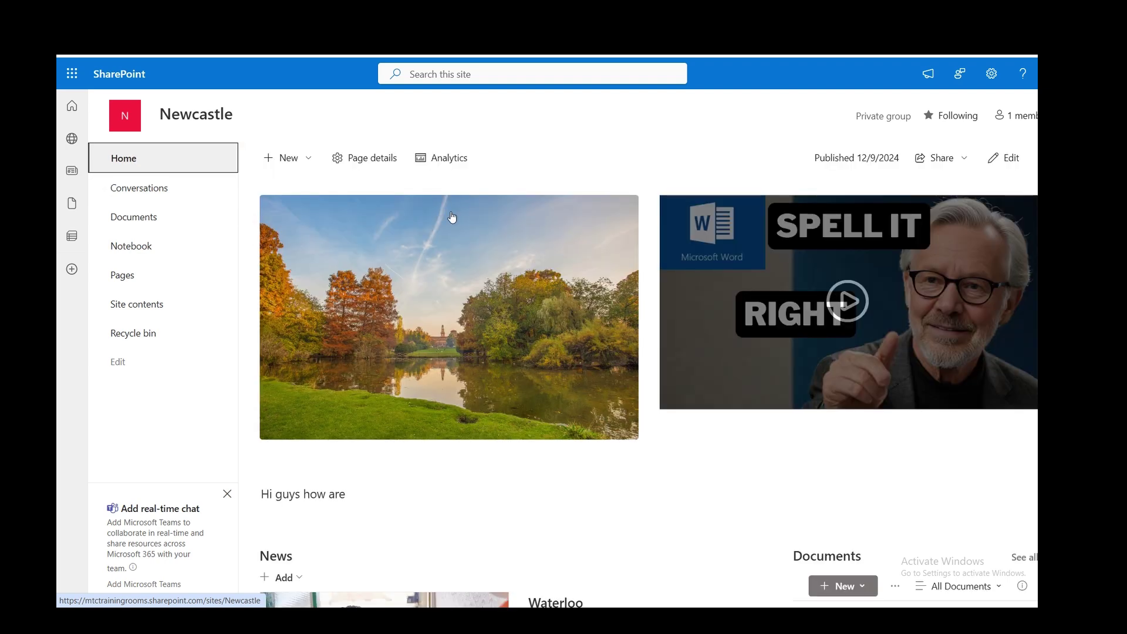
{"action": "scroll", "coordinate": [545, 384], "scroll_direction": "down", "scroll_amount": 5}
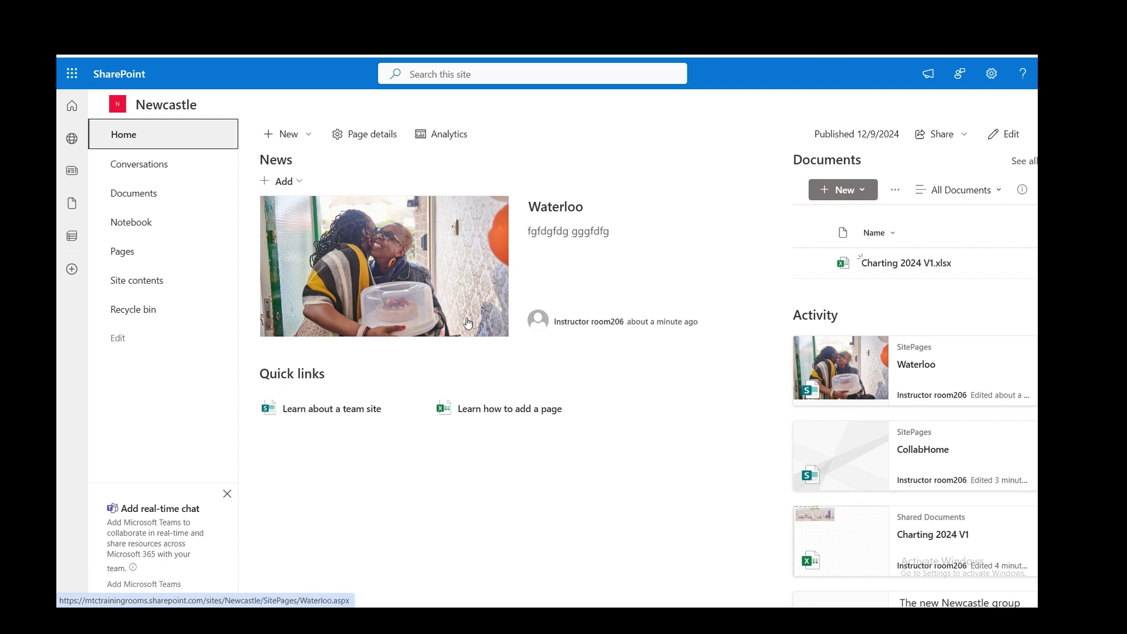
{"action": "scroll", "coordinate": [470, 323], "scroll_direction": "up", "scroll_amount": 5}
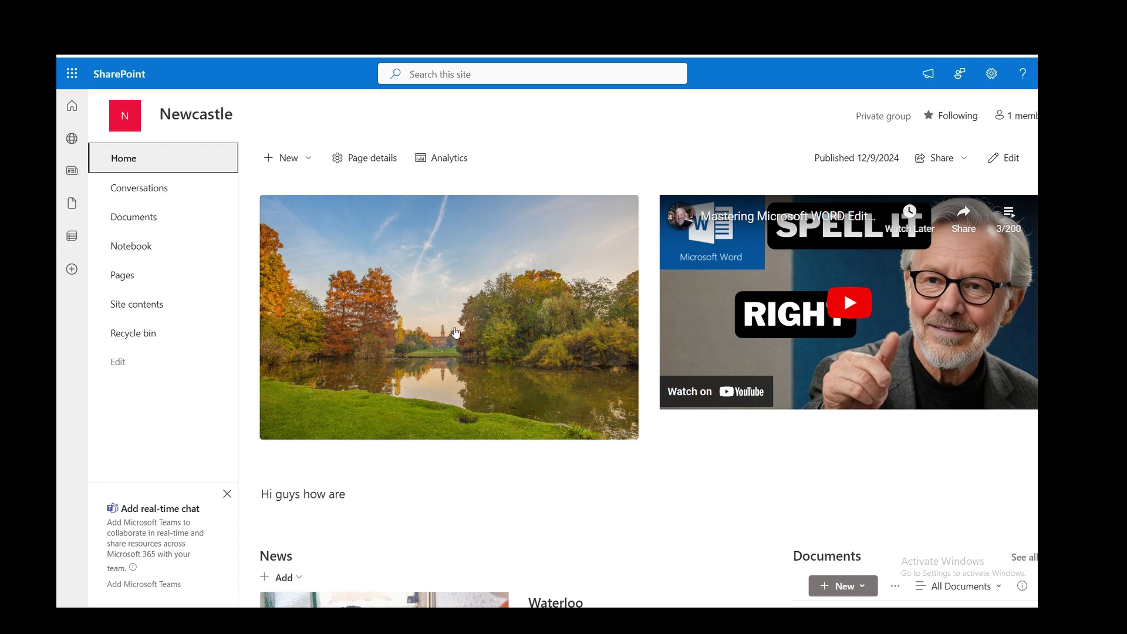
{"action": "scroll", "coordinate": [460, 337], "scroll_direction": "down", "scroll_amount": 6}
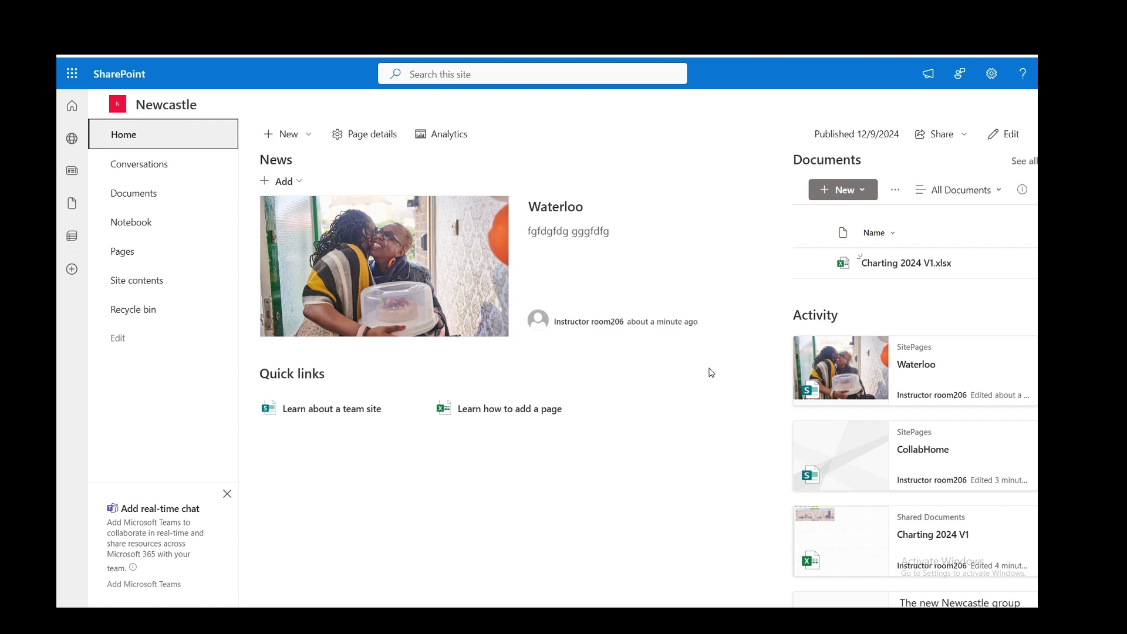
{"action": "mouse_move", "coordinate": [683, 321]}
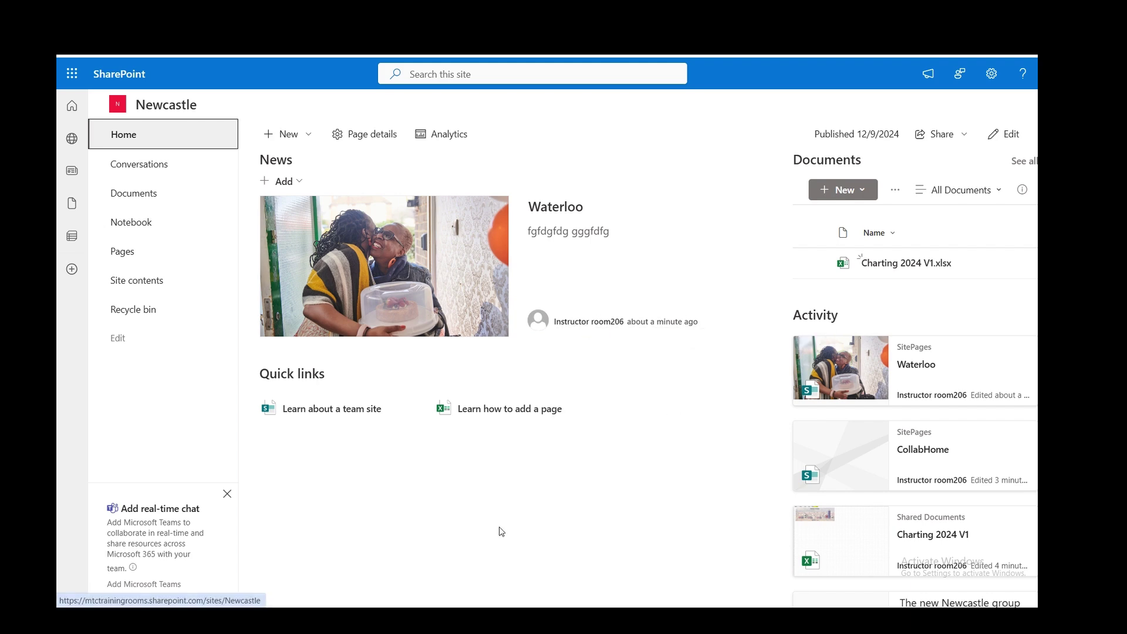
{"action": "scroll", "coordinate": [481, 526], "scroll_direction": "down", "scroll_amount": 3}
{"action": "scroll", "coordinate": [484, 526], "scroll_direction": "up", "scroll_amount": 3}
{"action": "scroll", "coordinate": [487, 525], "scroll_direction": "up", "scroll_amount": 5}
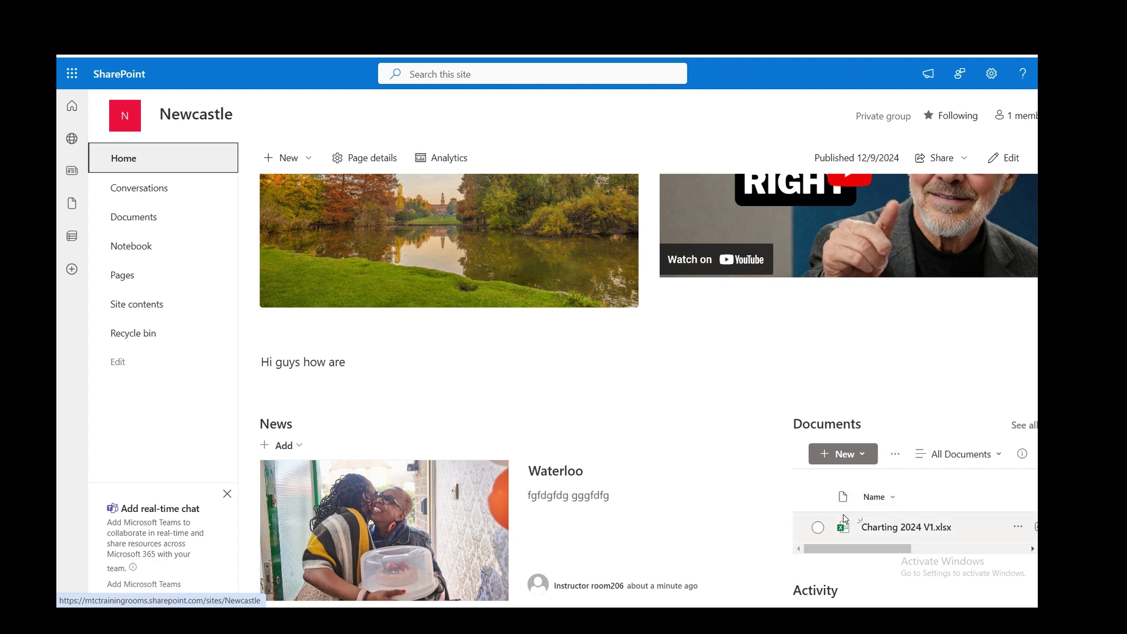
Step: Upload the compare2 workbook from the computer into the Newcastle Documents library
{"action": "left_click", "coordinate": [134, 228]}
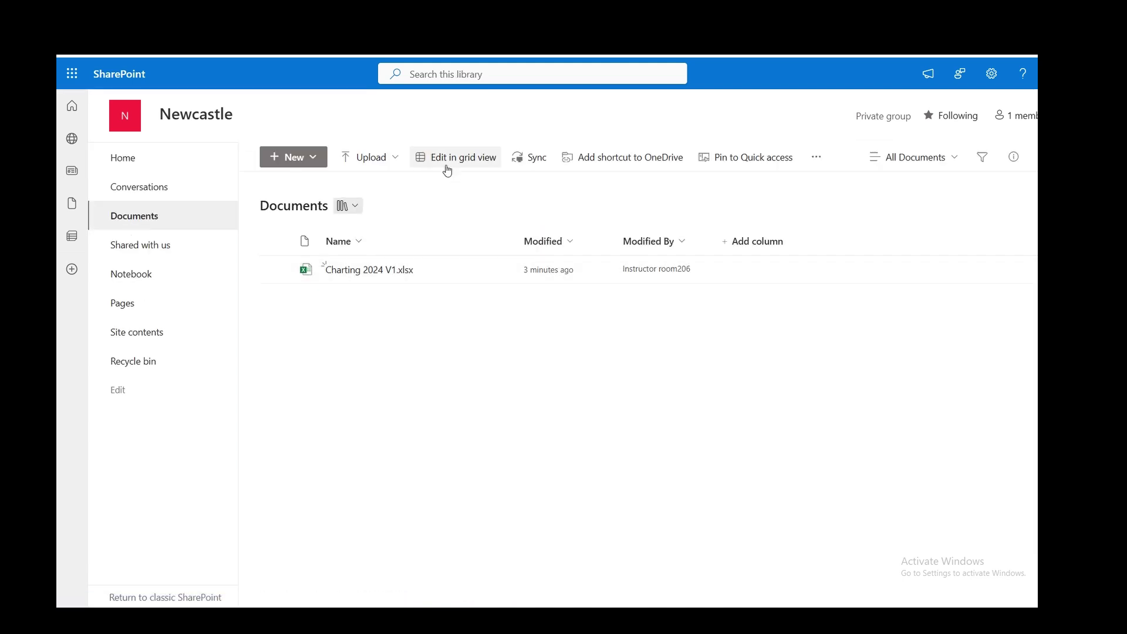
{"action": "left_click", "coordinate": [382, 164]}
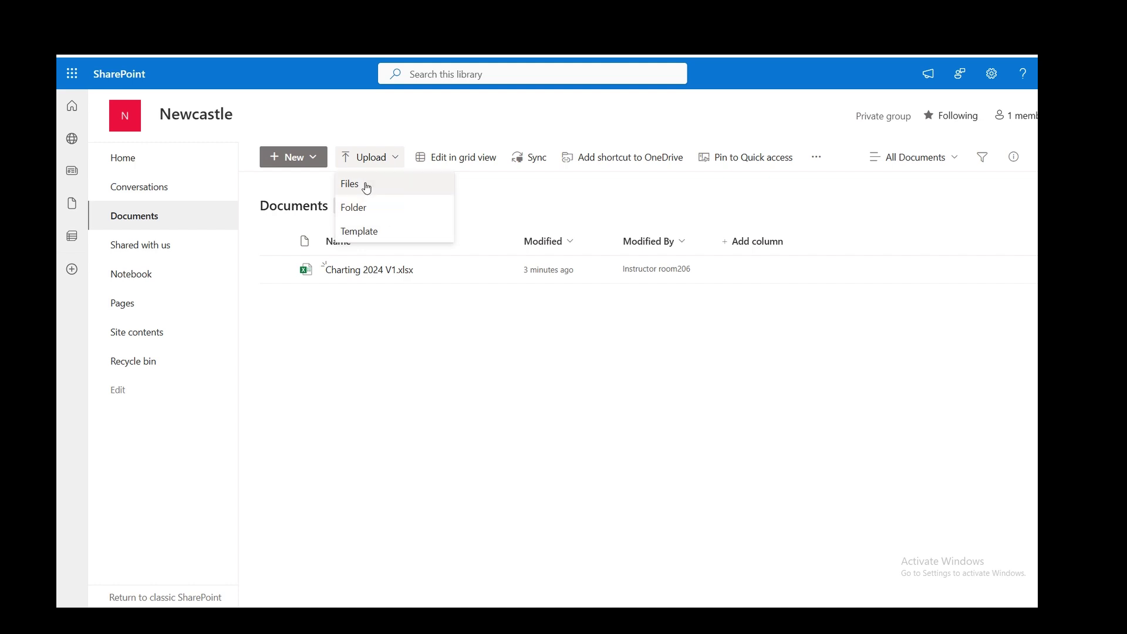
{"action": "left_click", "coordinate": [367, 187]}
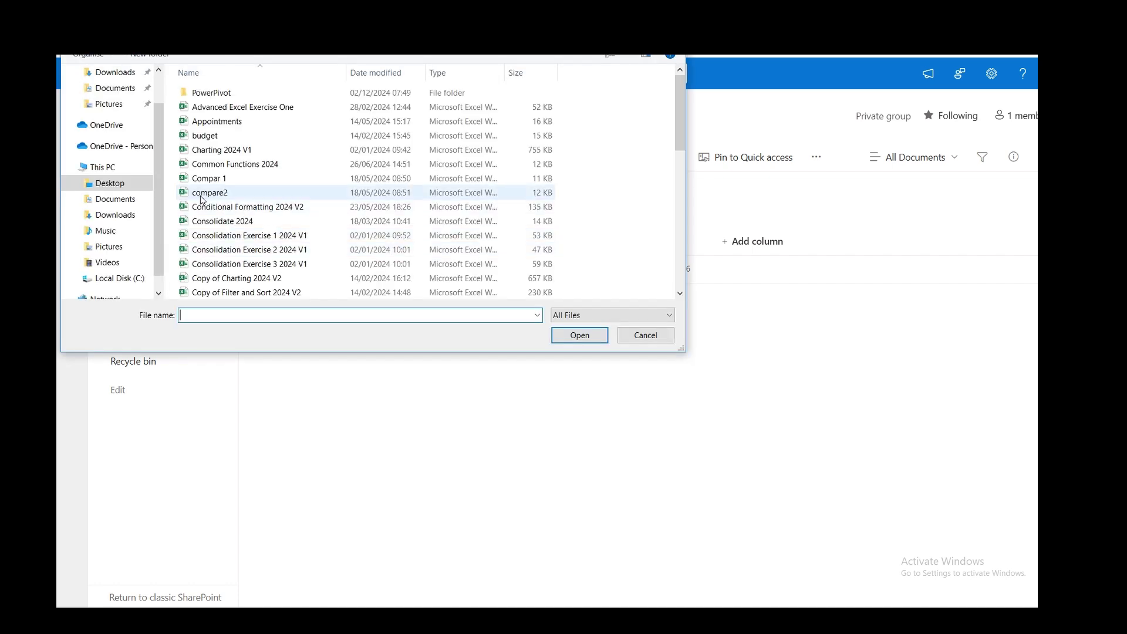
{"action": "double_click", "coordinate": [200, 200]}
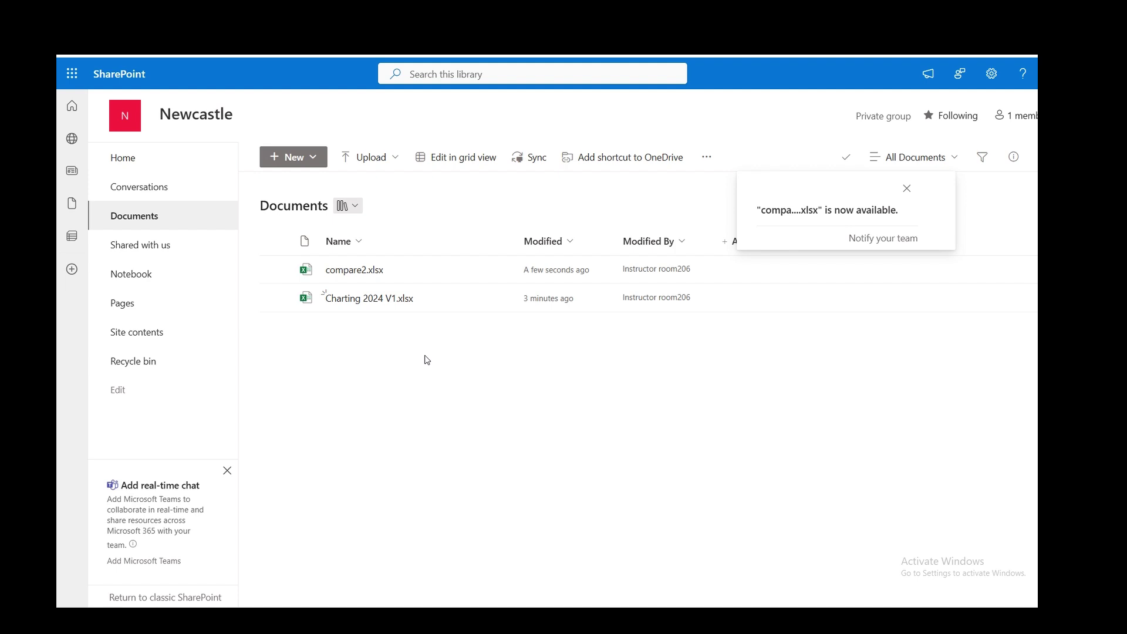
Step: Browse the Newcastle home page, revisit Documents, then return to Home
{"action": "left_click", "coordinate": [99, 166]}
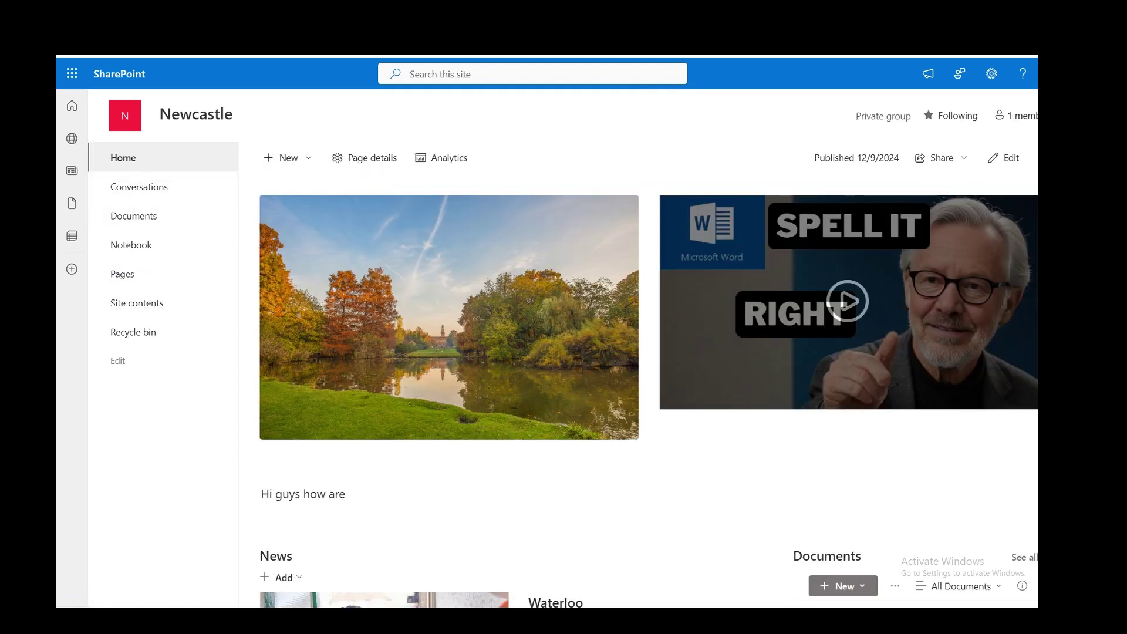
{"action": "scroll", "coordinate": [767, 535], "scroll_direction": "down", "scroll_amount": 7}
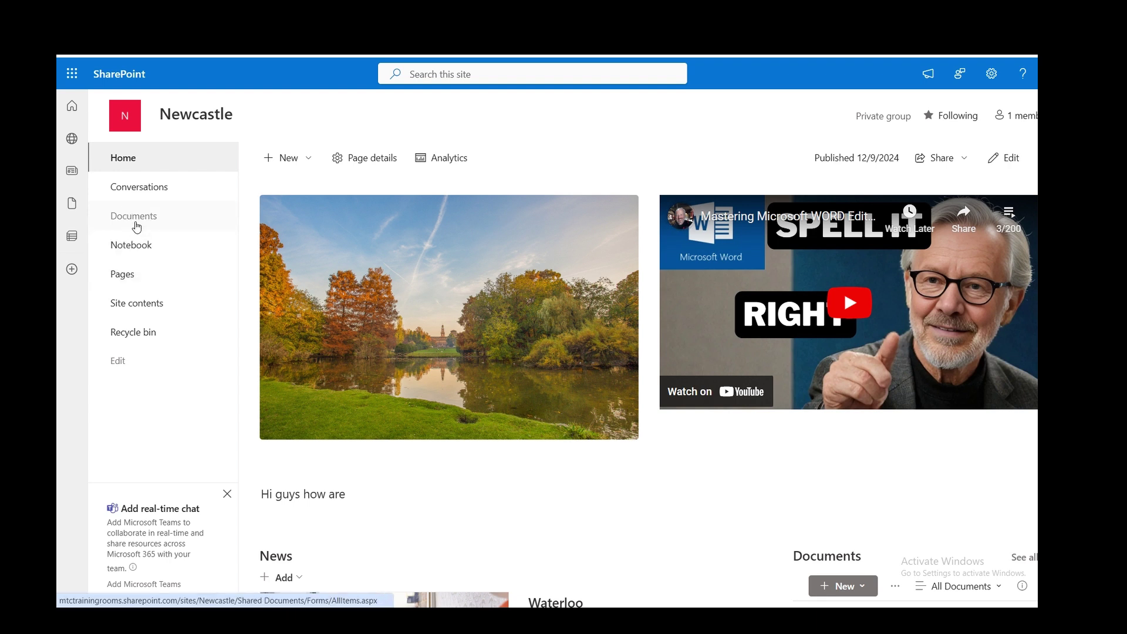
{"action": "left_click", "coordinate": [136, 221]}
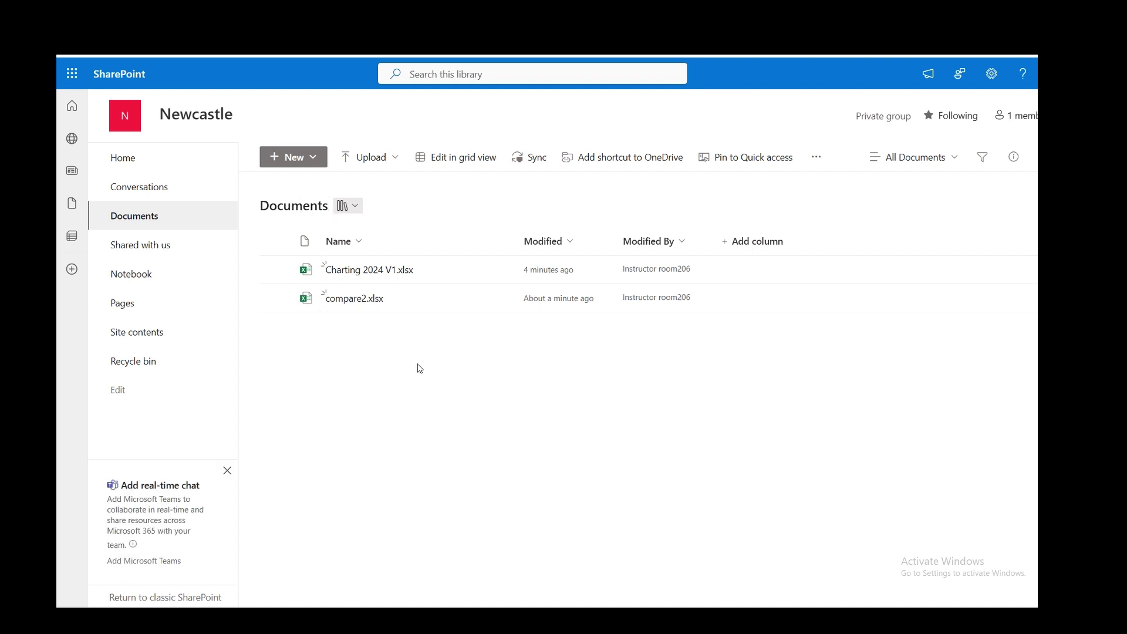
{"action": "left_click", "coordinate": [137, 166]}
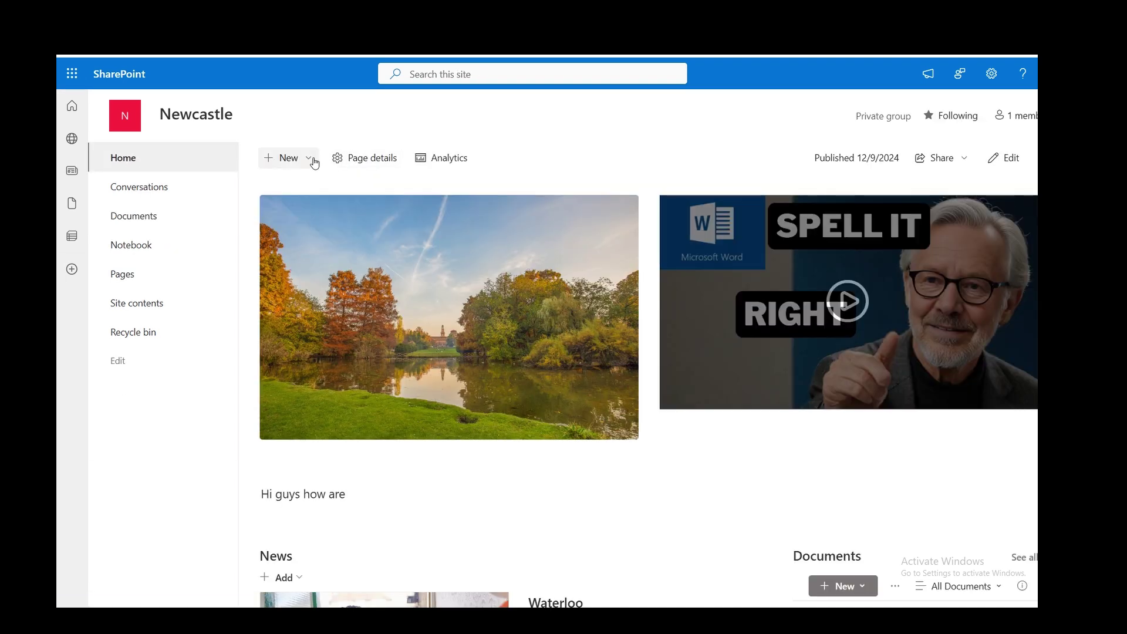
Step: Create a blank document library named 'Steve' from the New menu
{"action": "left_click", "coordinate": [314, 163]}
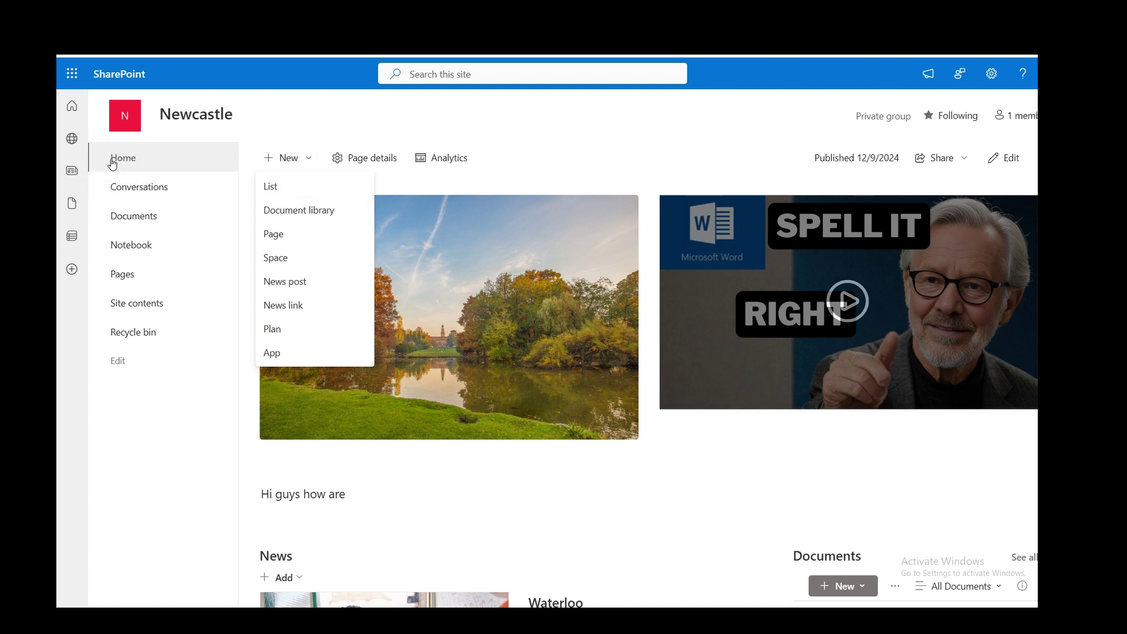
{"action": "left_click", "coordinate": [297, 211]}
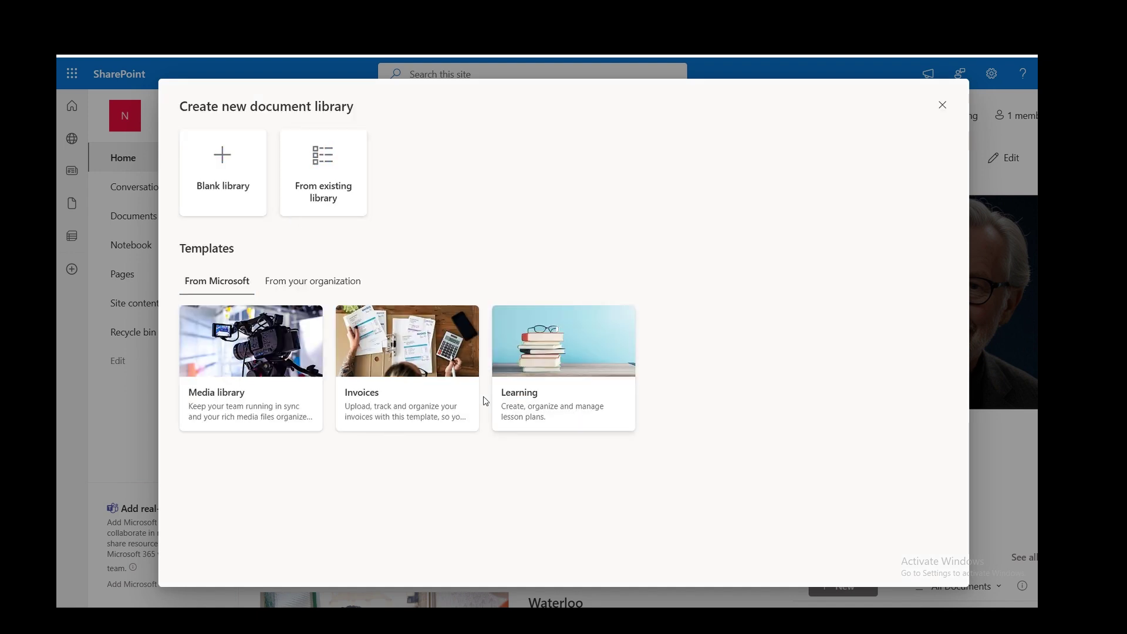
{"action": "left_click", "coordinate": [221, 147]}
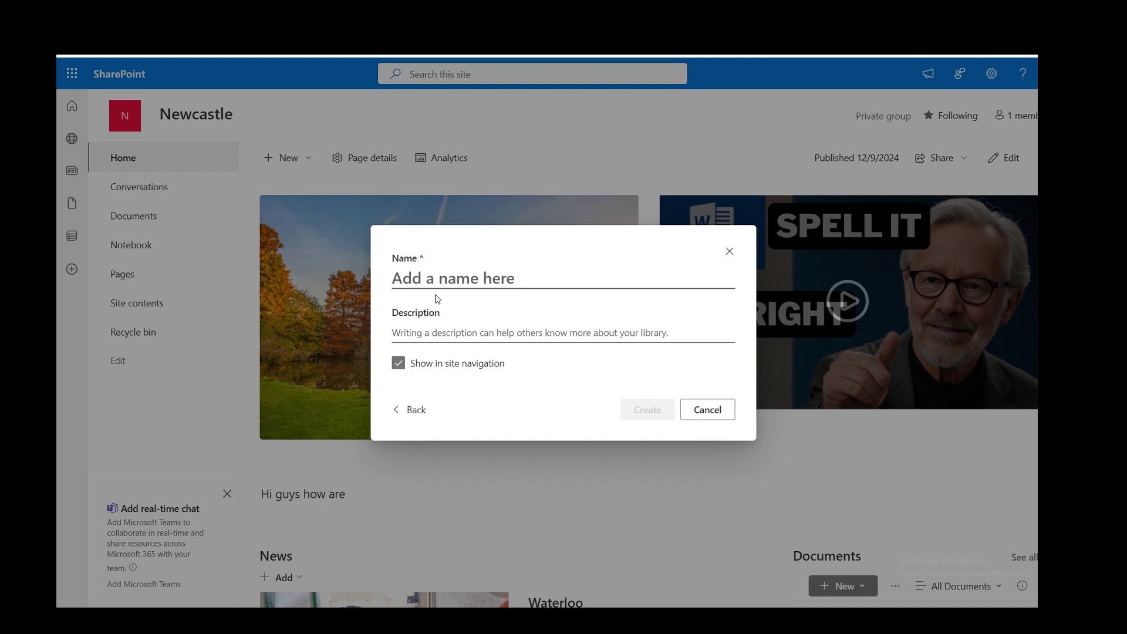
{"action": "type", "text": "Steve"}
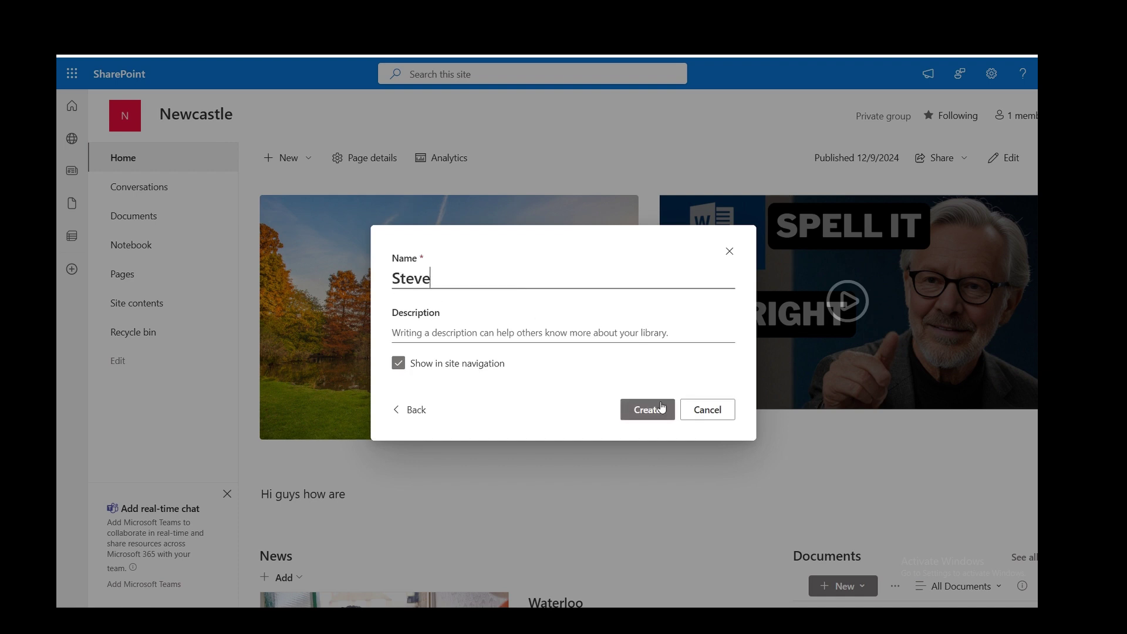
{"action": "left_click", "coordinate": [662, 414]}
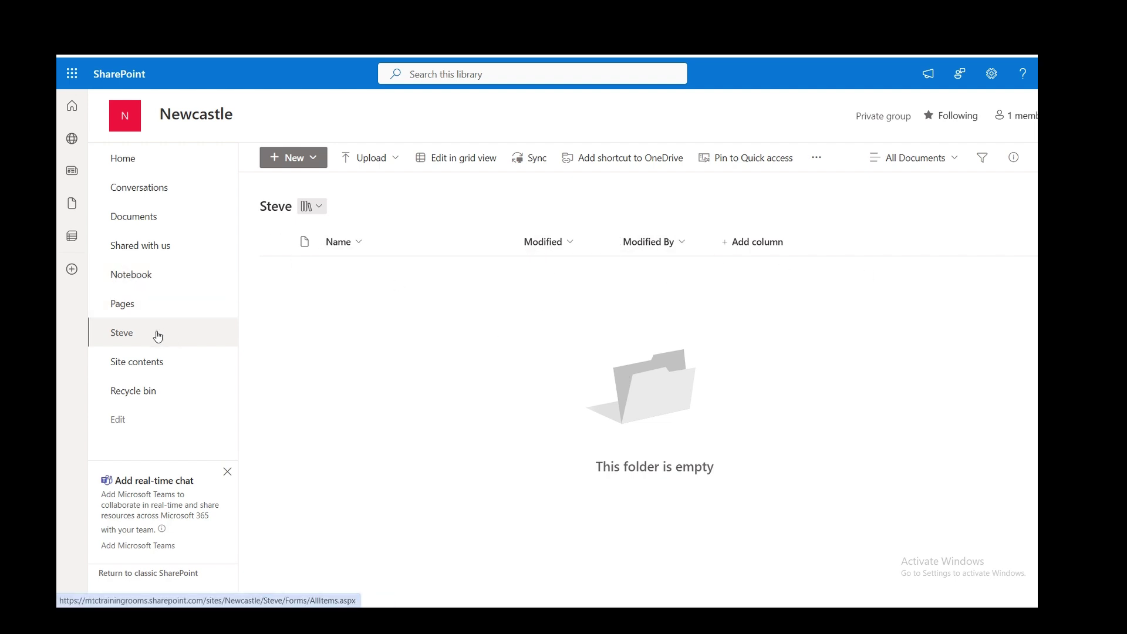
Step: Move the Steve link beneath Documents, make it a sub link, and save the navigation
{"action": "mouse_move", "coordinate": [139, 337]}
{"action": "left_mouse_down"}
{"action": "mouse_move", "coordinate": [146, 208]}
{"action": "mouse_move", "coordinate": [147, 344]}
{"action": "mouse_move", "coordinate": [146, 328]}
{"action": "left_mouse_up"}
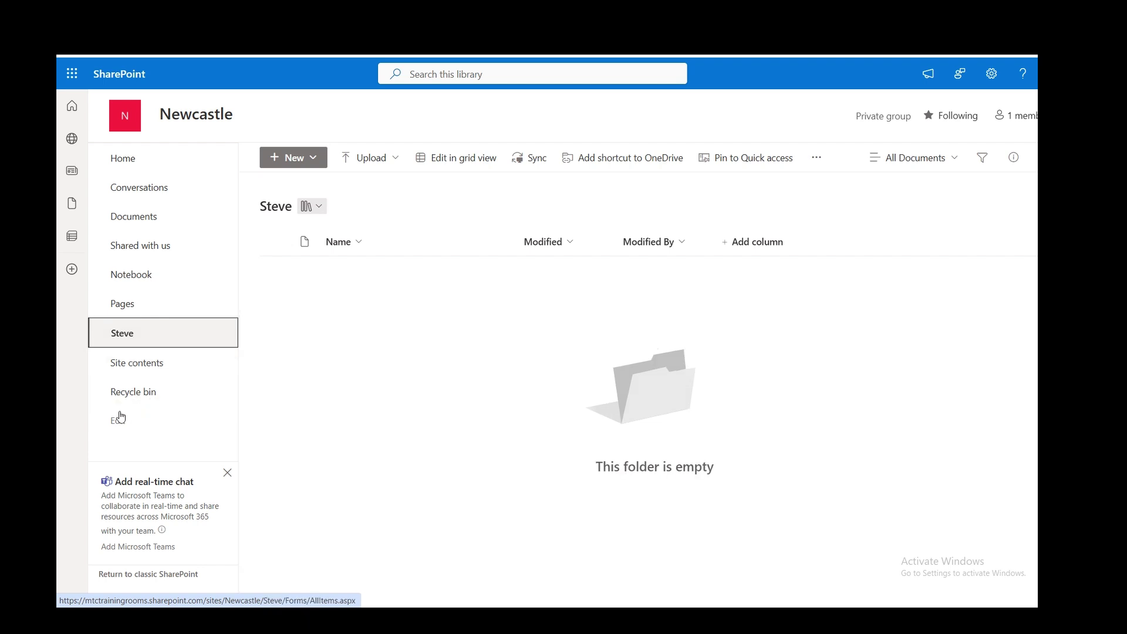
{"action": "left_click", "coordinate": [120, 419]}
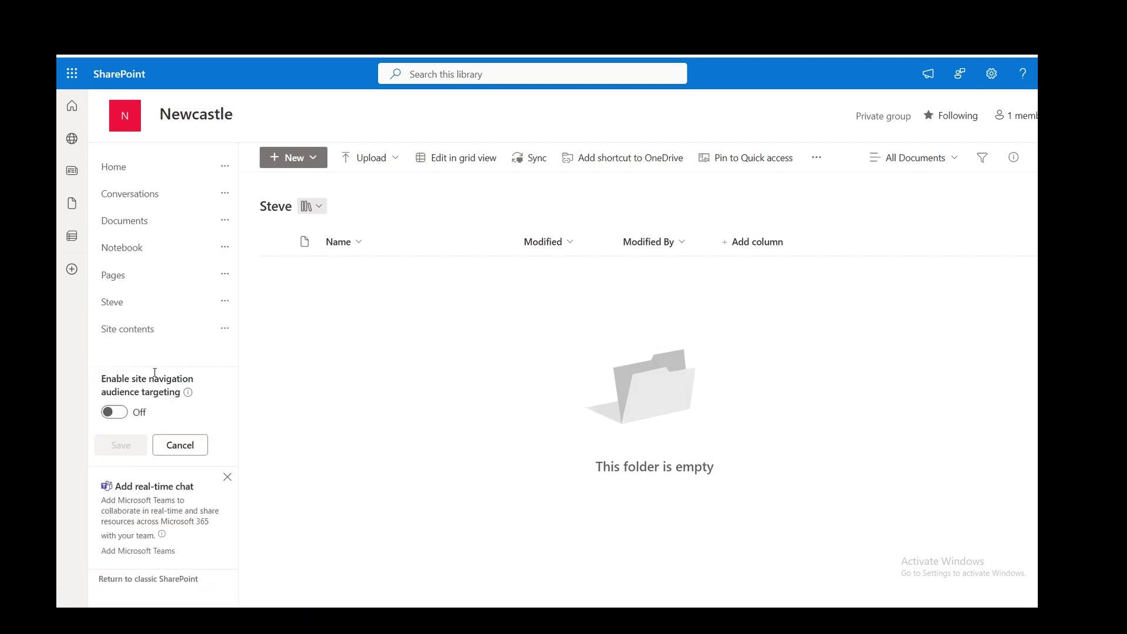
{"action": "left_click_drag", "start_coordinate": [121, 309], "coordinate": [130, 241]}
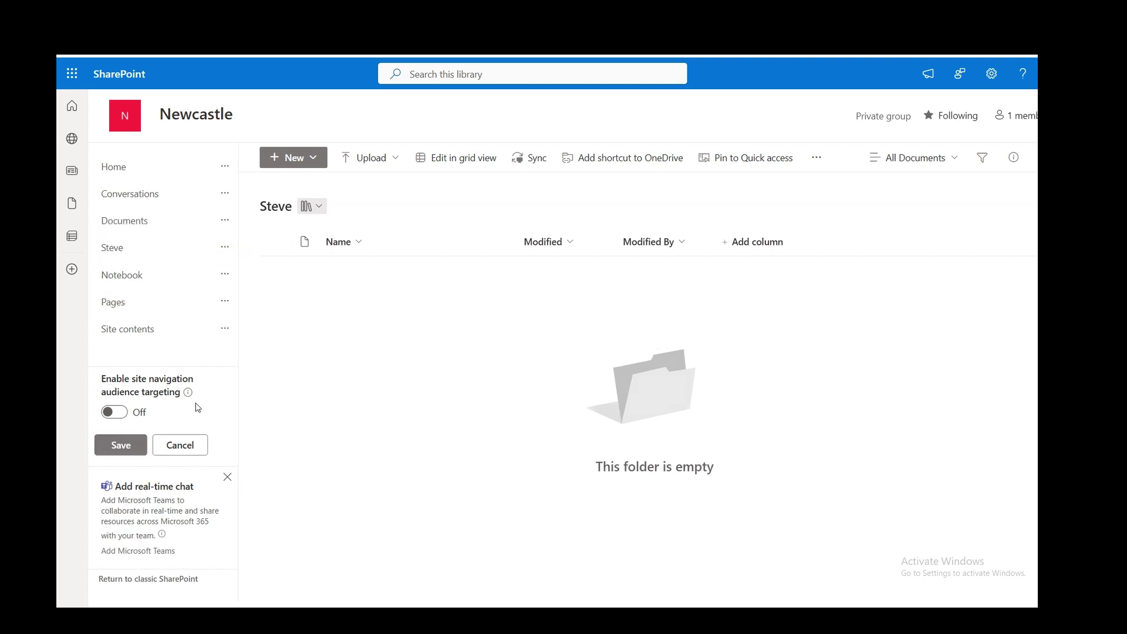
{"action": "left_click", "coordinate": [224, 249]}
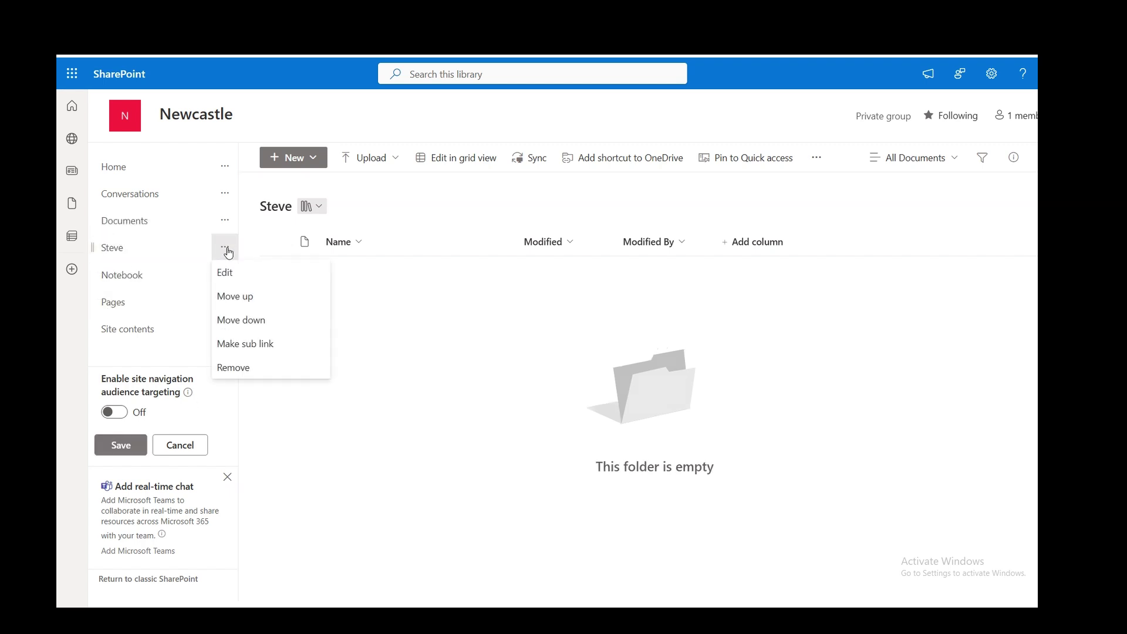
{"action": "left_click", "coordinate": [240, 346]}
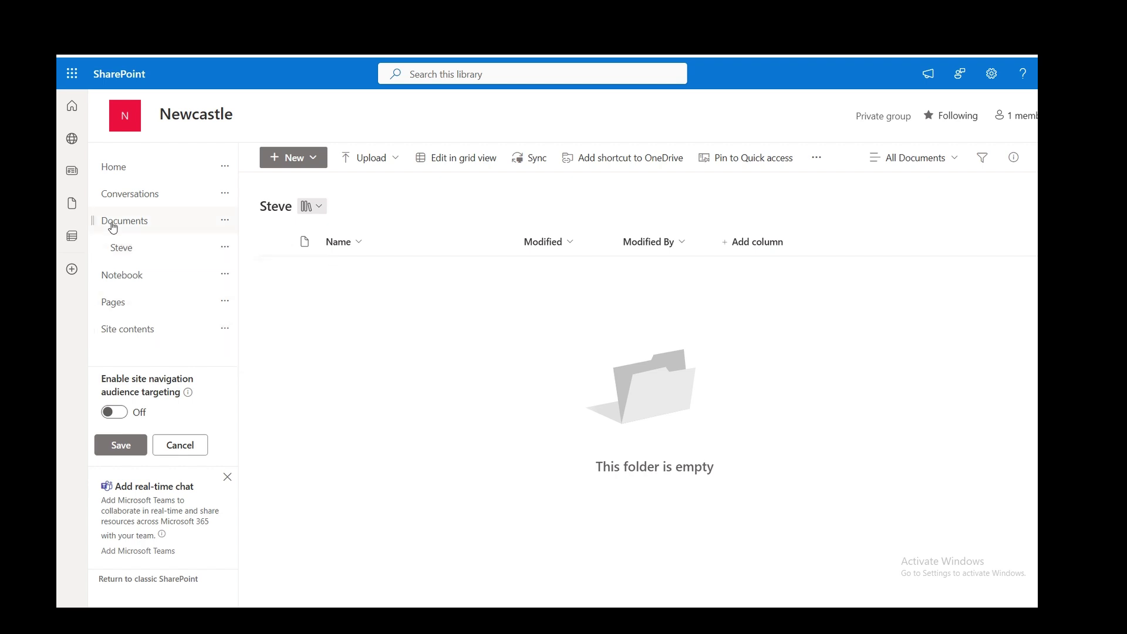
{"action": "left_click", "coordinate": [121, 447]}
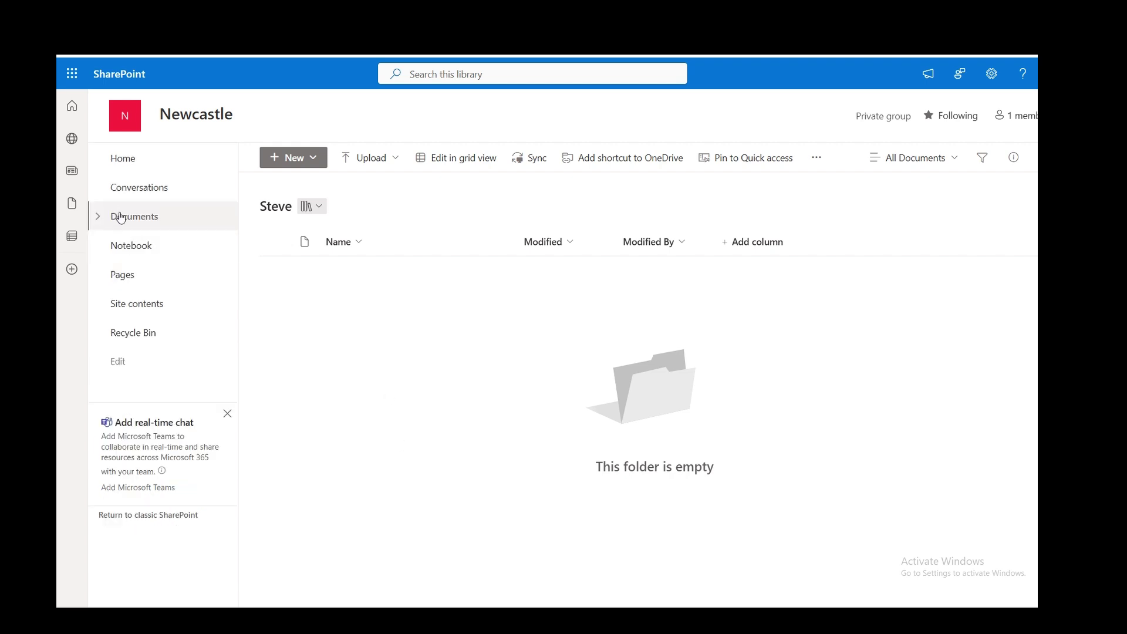
Step: Upload 'Consolidation Exercise 1 2024 V1' to Steve, then expand Documents in the navigation
{"action": "left_click", "coordinate": [98, 217]}
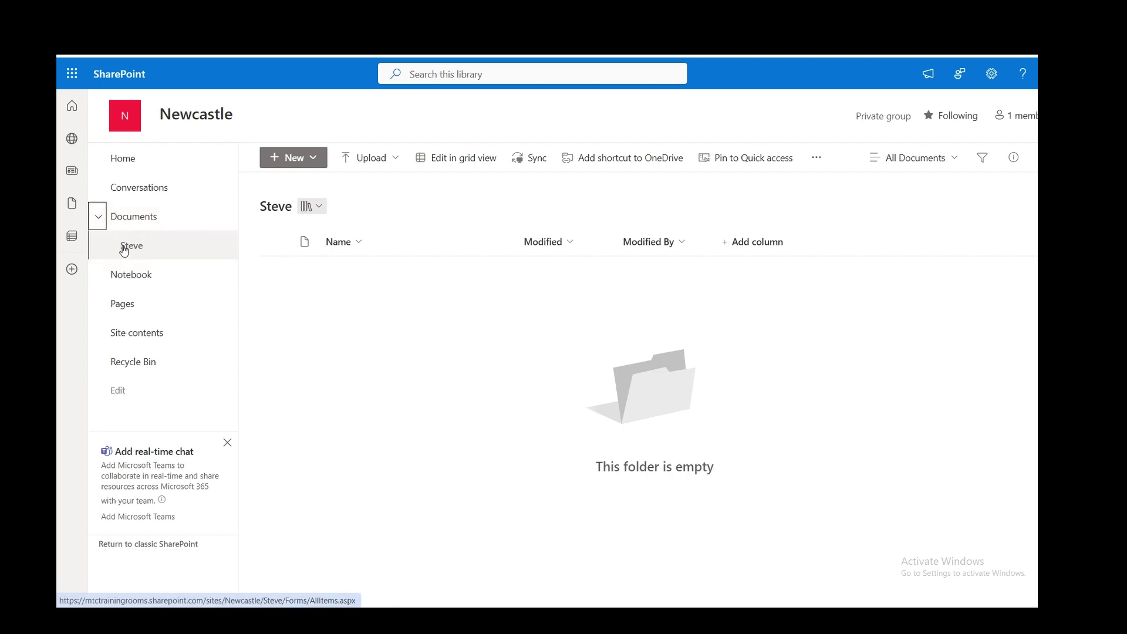
{"action": "left_click", "coordinate": [99, 220]}
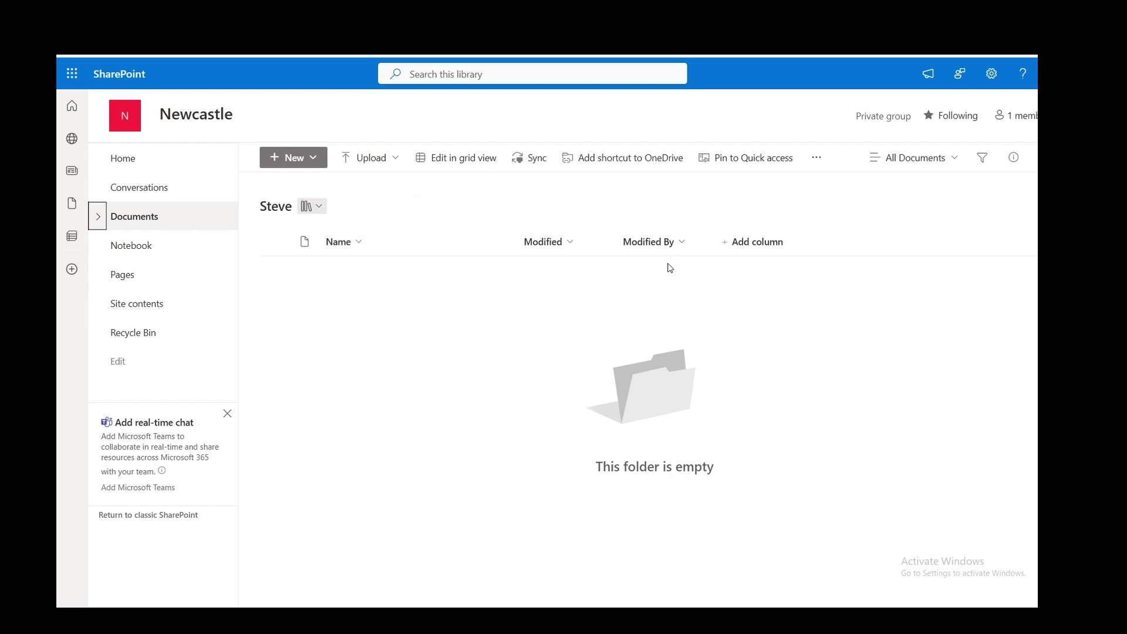
{"action": "left_click", "coordinate": [367, 162]}
{"action": "left_click", "coordinate": [365, 182]}
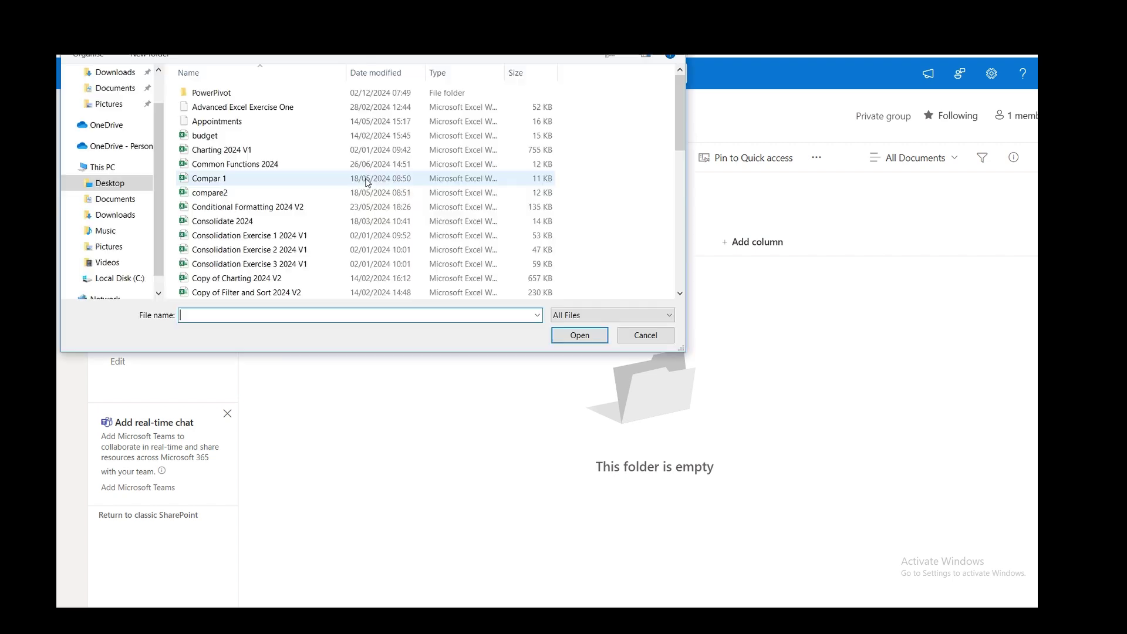
{"action": "double_click", "coordinate": [290, 232]}
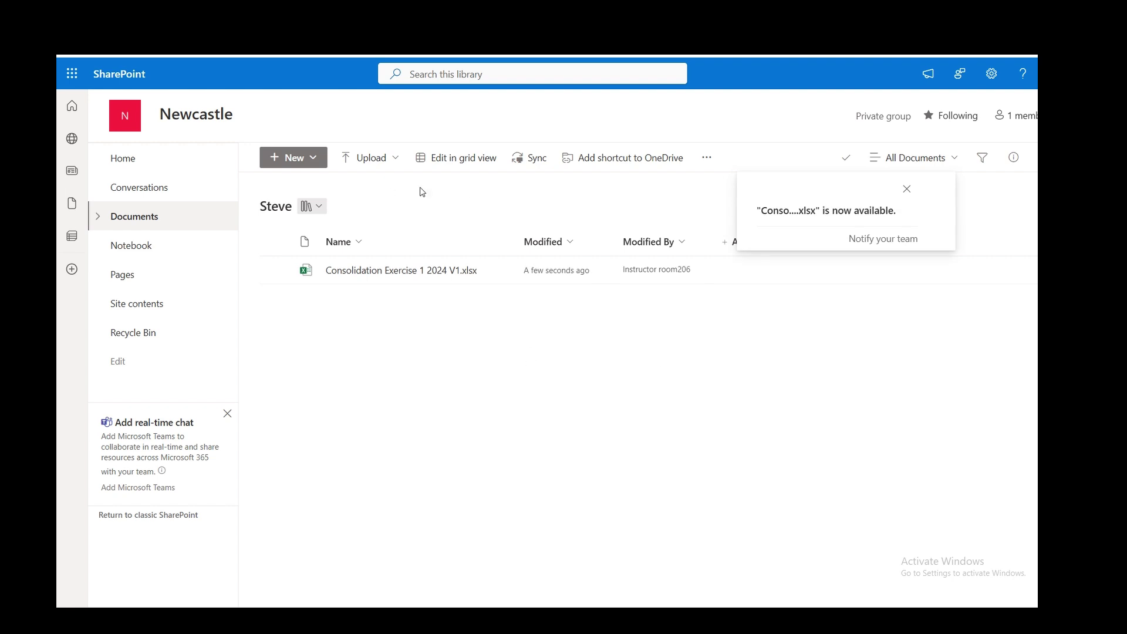
{"action": "left_click", "coordinate": [99, 219]}
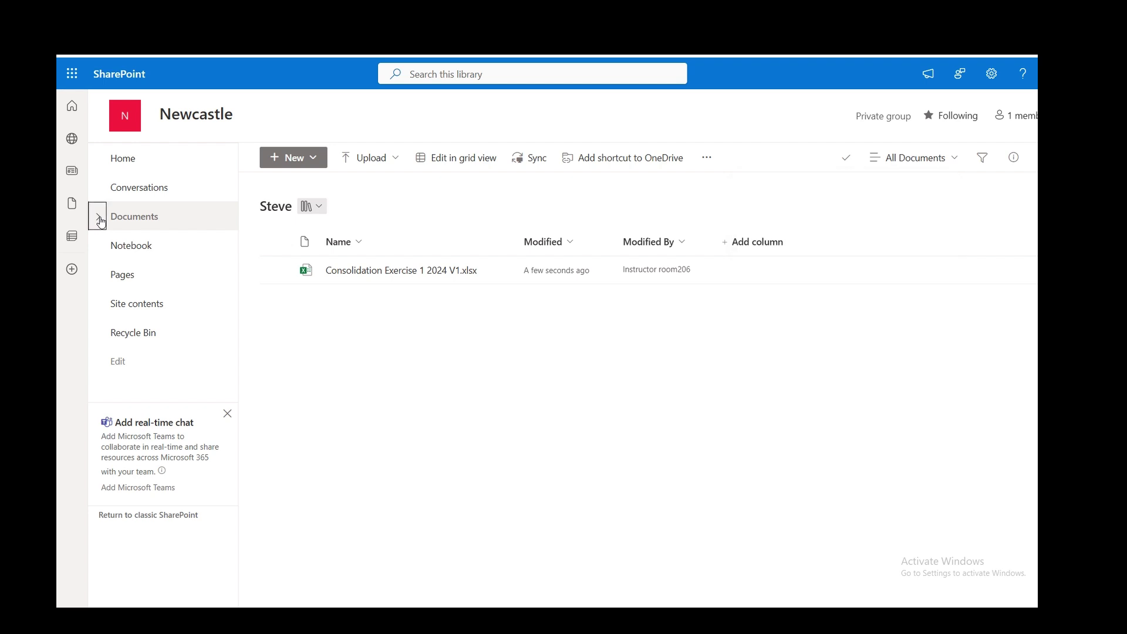
{"action": "left_click", "coordinate": [99, 218]}
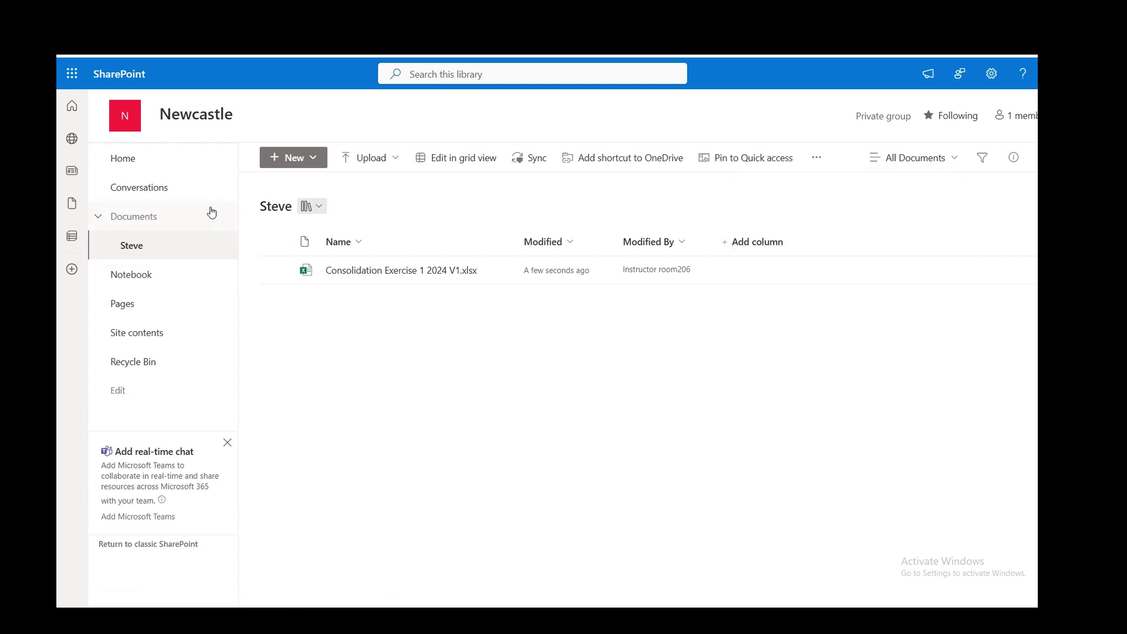
Step: Go to the Newcastle home page and scroll through its content
{"action": "left_click", "coordinate": [123, 156]}
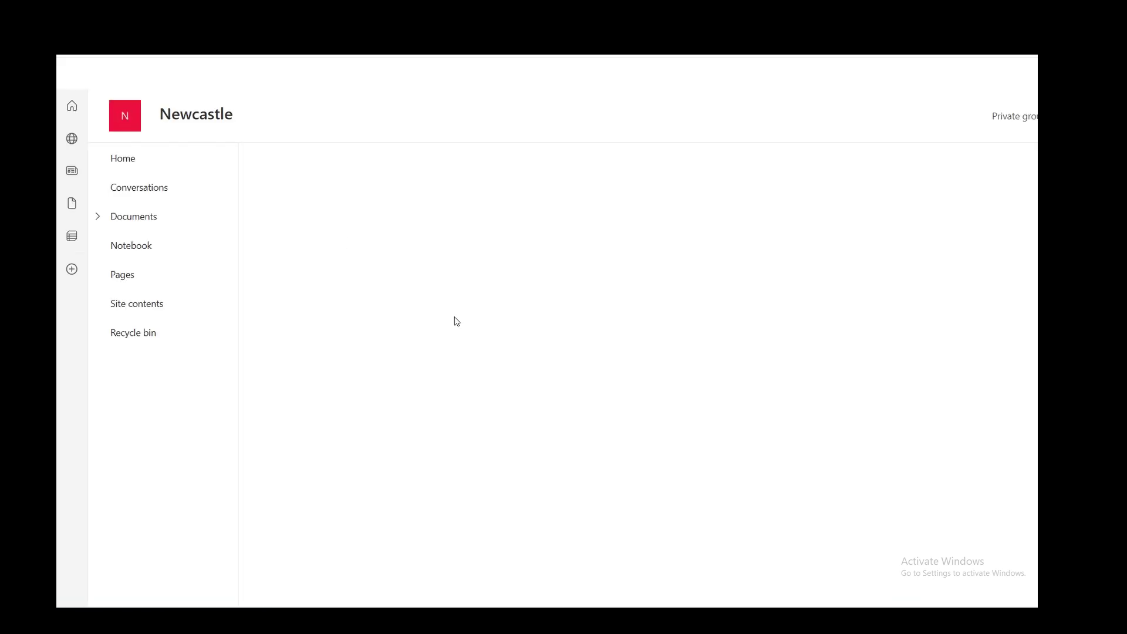
{"action": "scroll", "coordinate": [630, 411], "scroll_direction": "down", "scroll_amount": 3}
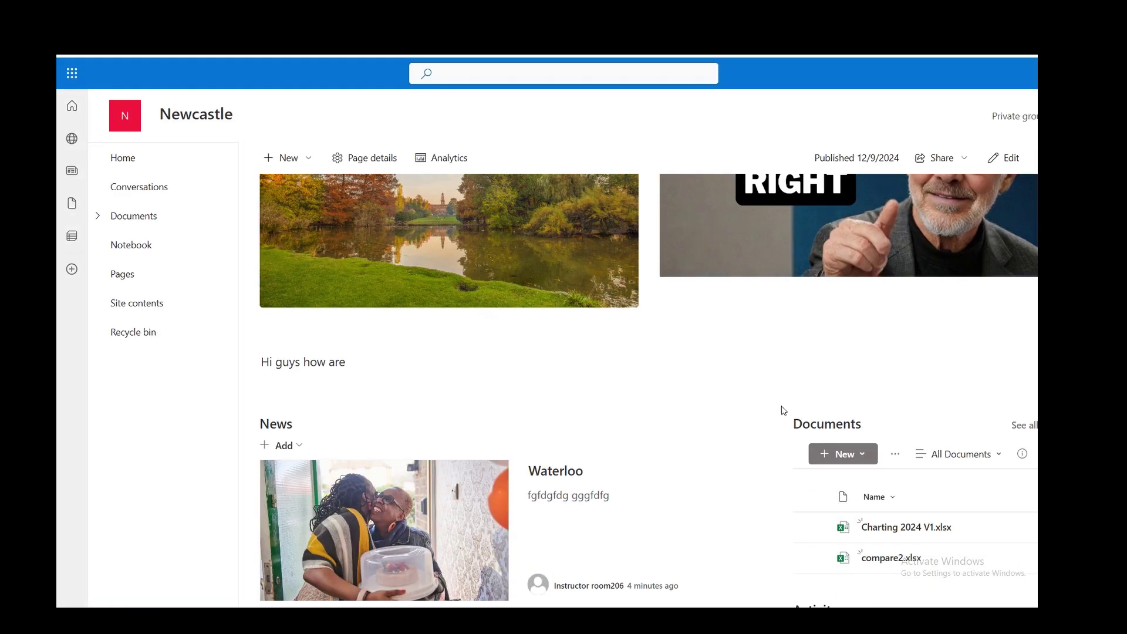
{"action": "scroll", "coordinate": [769, 405], "scroll_direction": "down", "scroll_amount": 2}
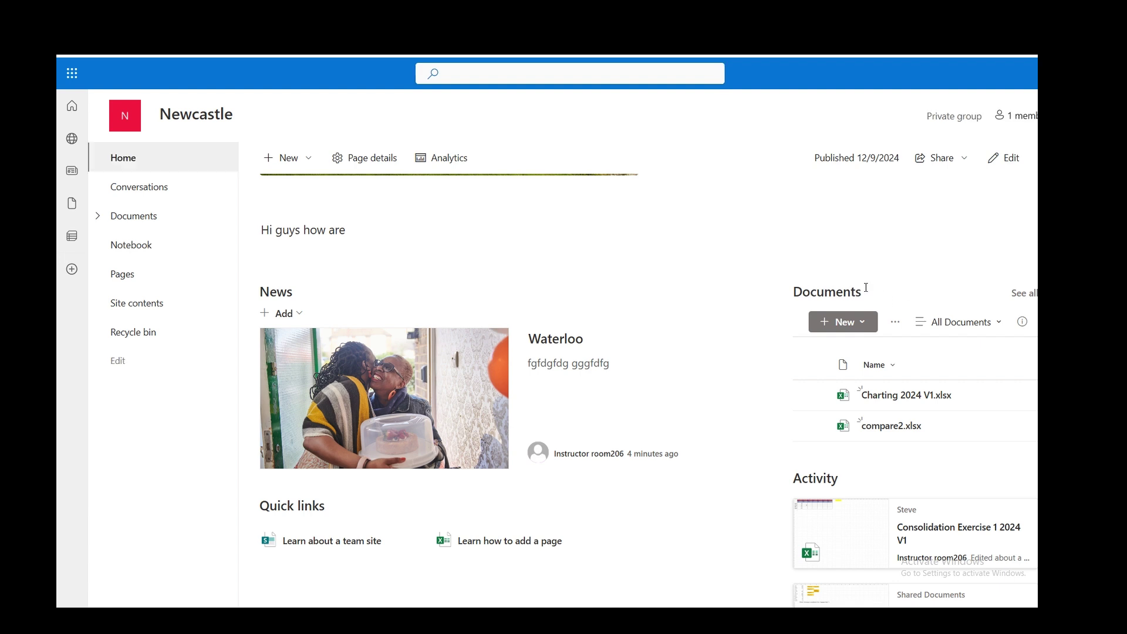
{"action": "scroll", "coordinate": [863, 447], "scroll_direction": "down", "scroll_amount": 3}
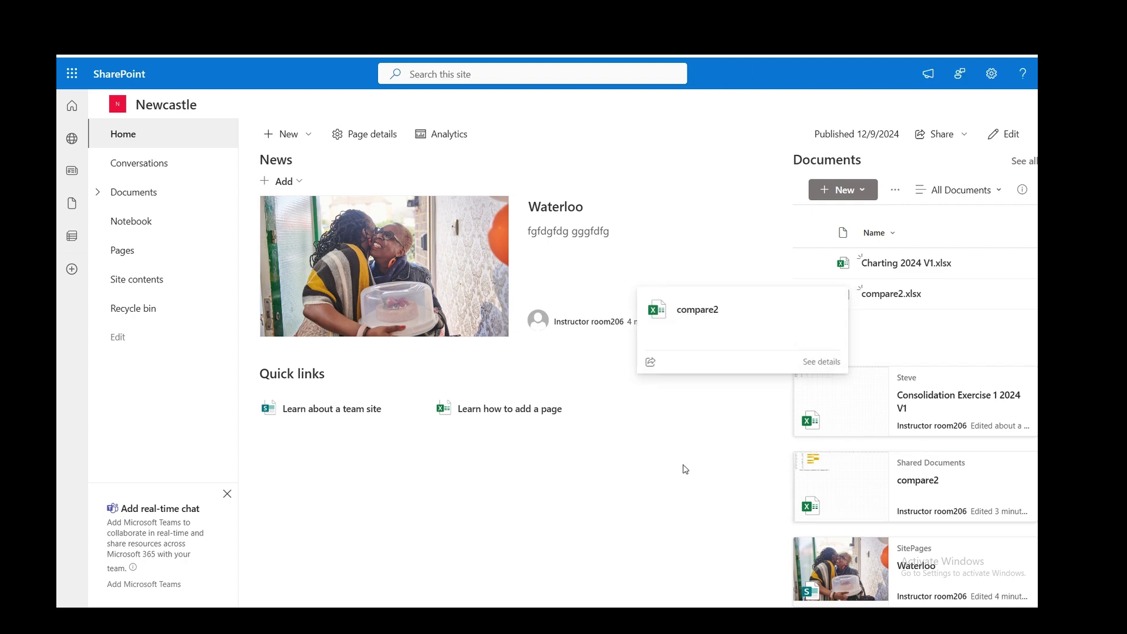
{"action": "scroll", "coordinate": [692, 461], "scroll_direction": "up", "scroll_amount": 5}
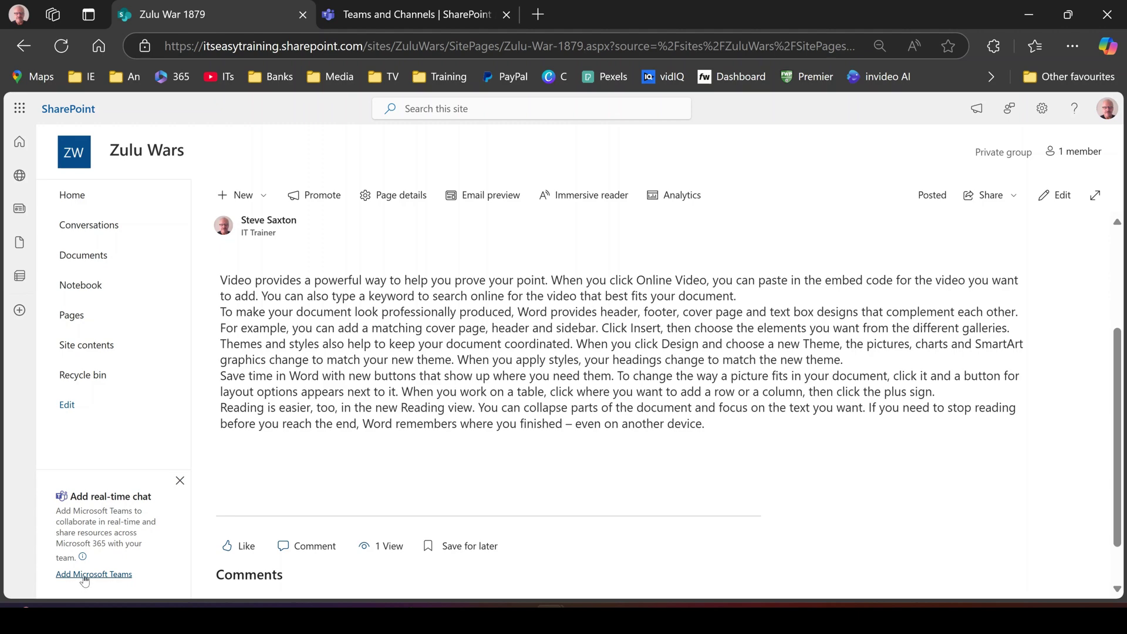
Step: Add Microsoft Teams to the Zulu Wars site, creating the team with pinned resources
{"action": "left_click", "coordinate": [84, 577]}
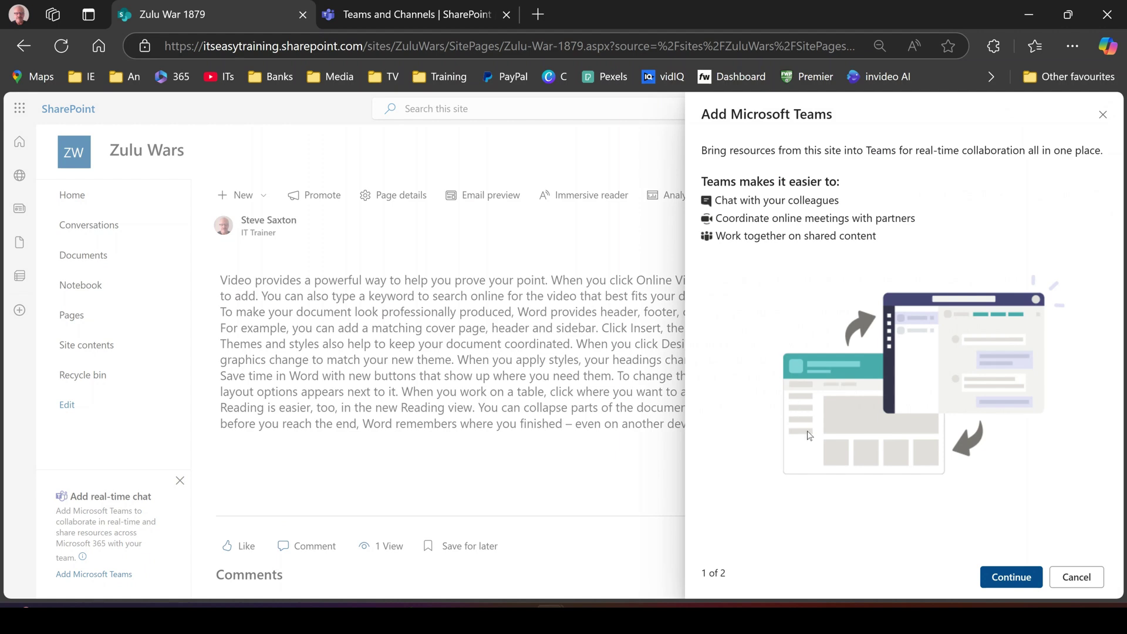
{"action": "left_click", "coordinate": [1005, 582]}
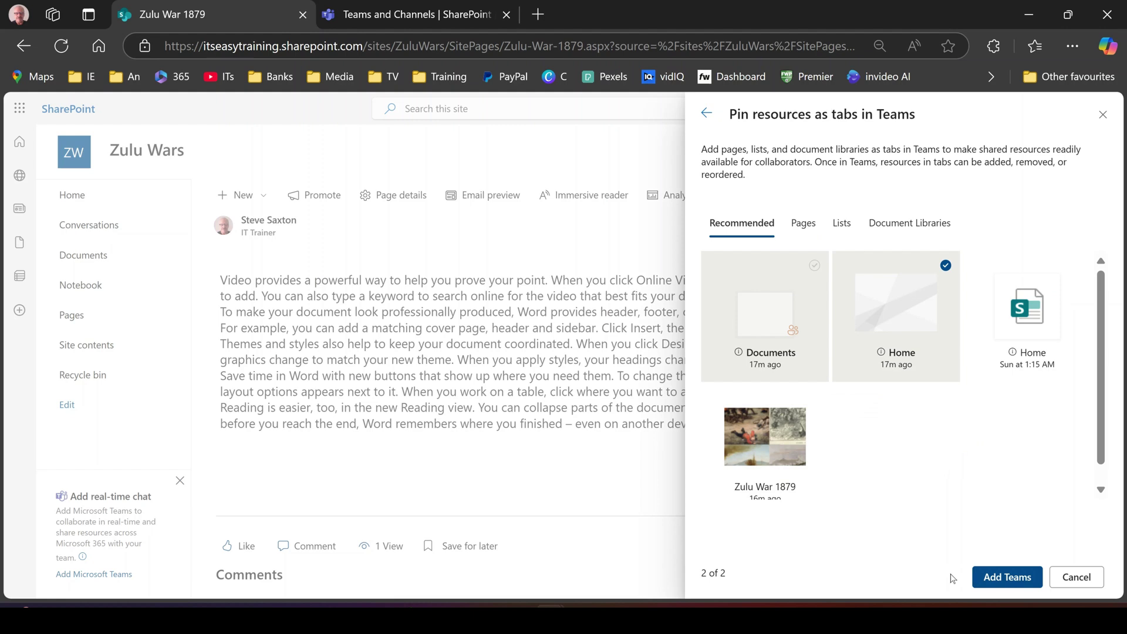
{"action": "left_click", "coordinate": [991, 579]}
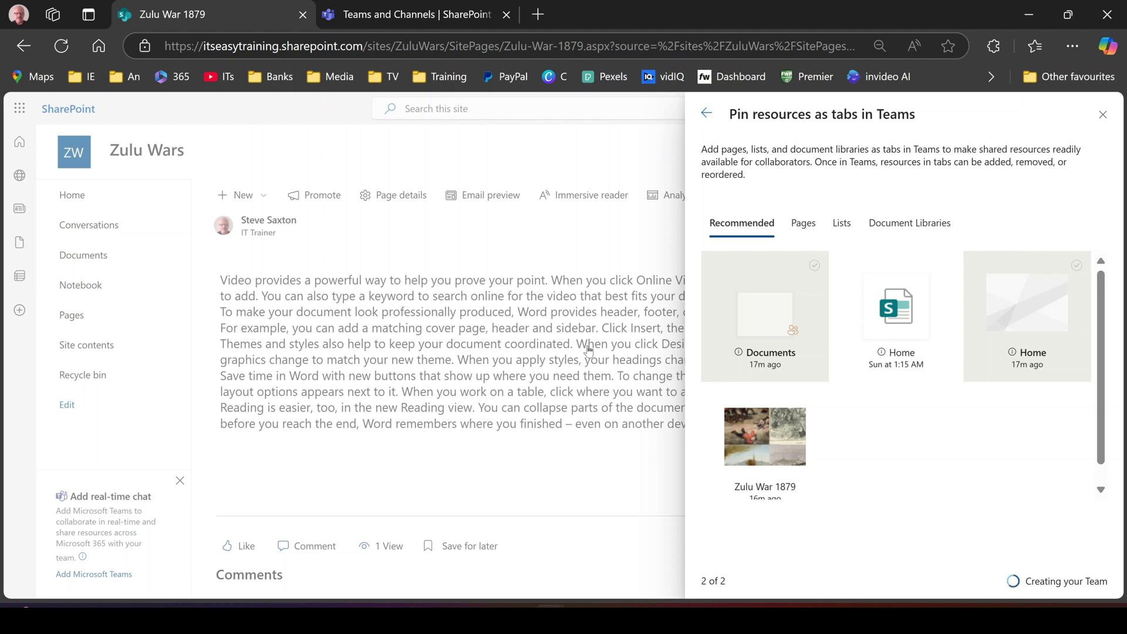
{"action": "left_click", "coordinate": [401, 14]}
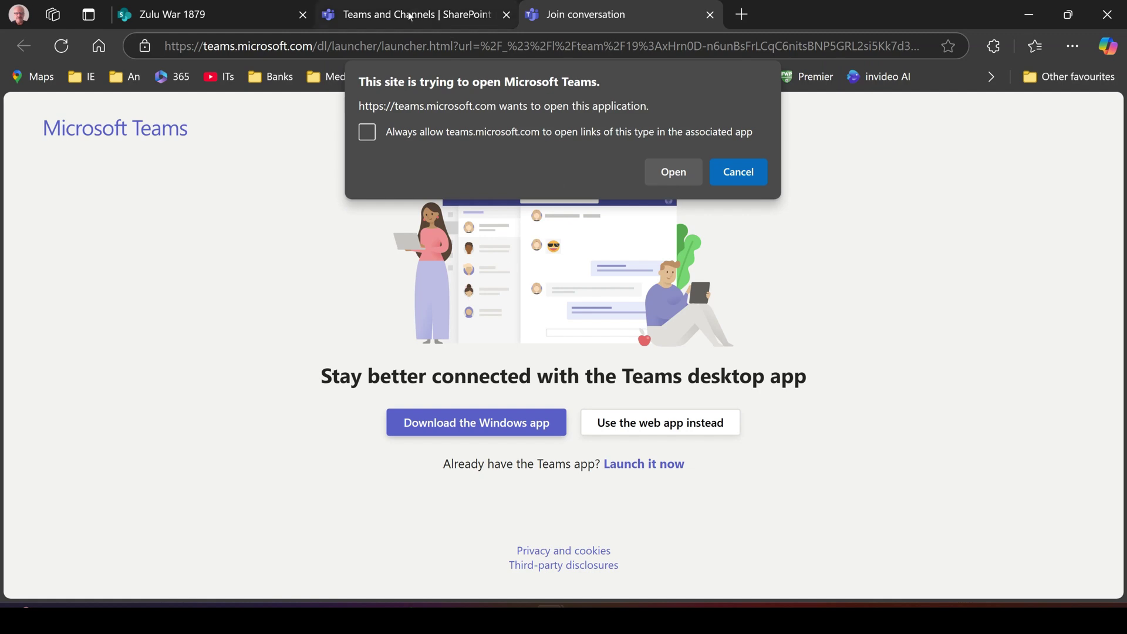
Step: Open the General channel under Zulu Wars in the Teams web app
{"action": "left_click", "coordinate": [410, 15]}
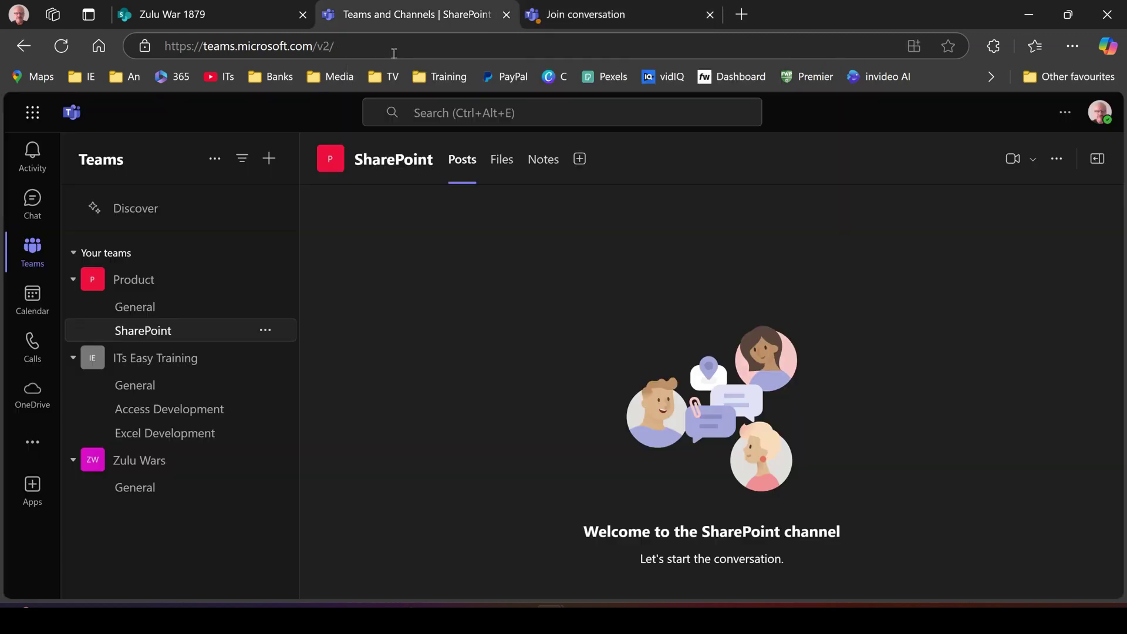
{"action": "left_click", "coordinate": [139, 491]}
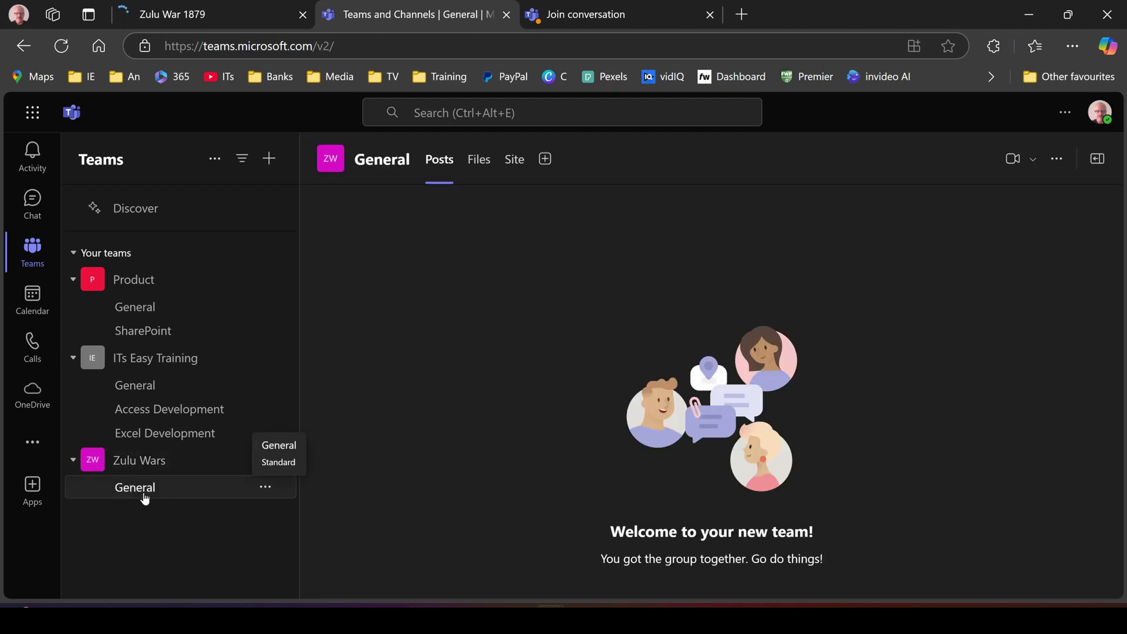